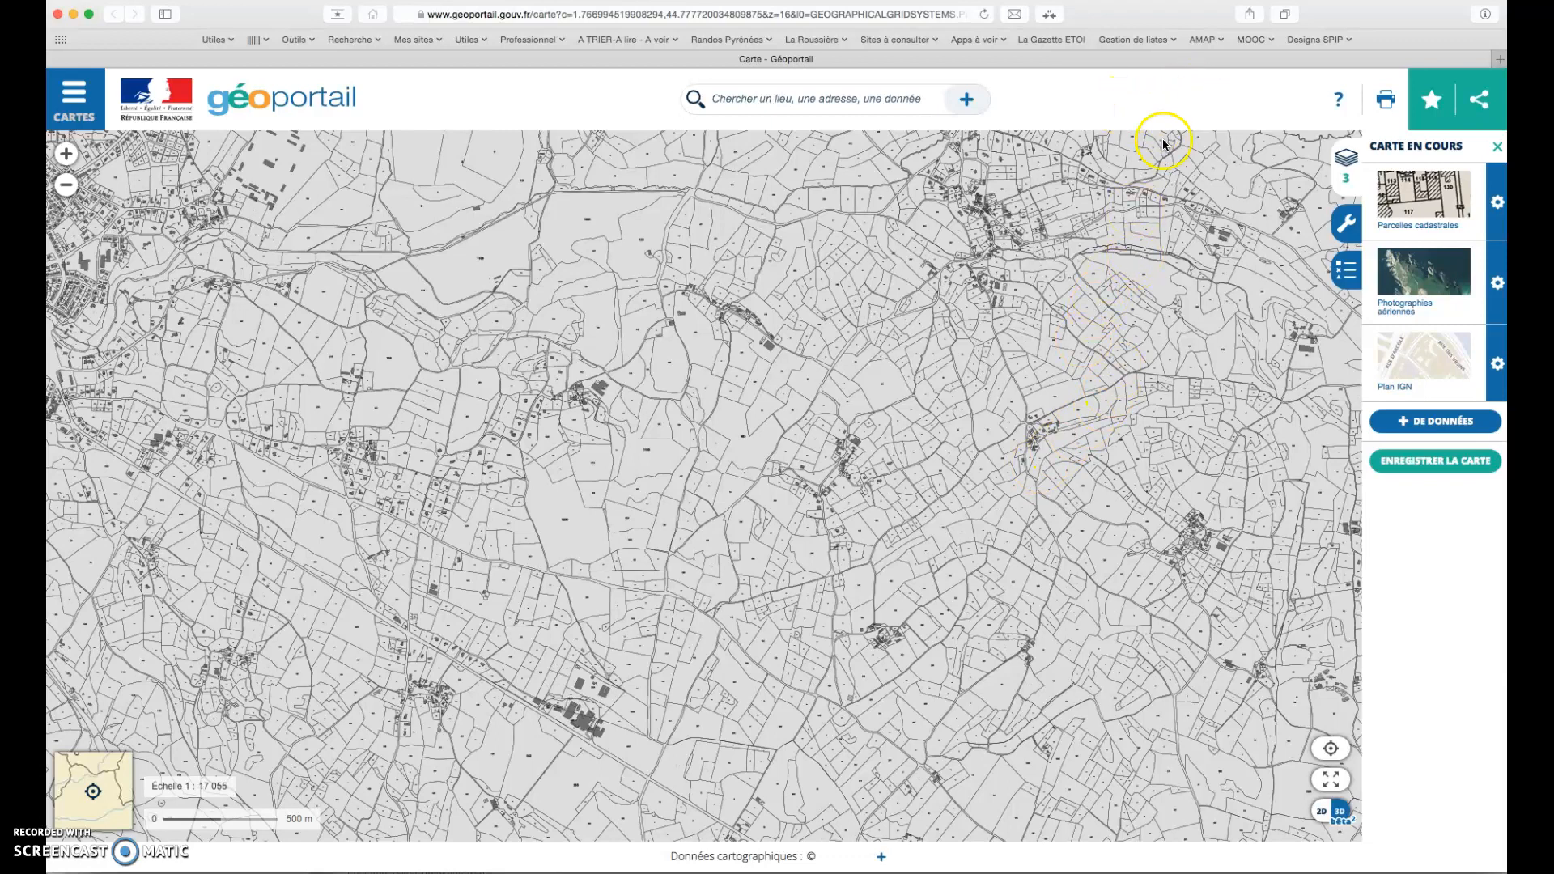
Sign in to the personal maps and data space with the saved account credentials
click(1439, 107)
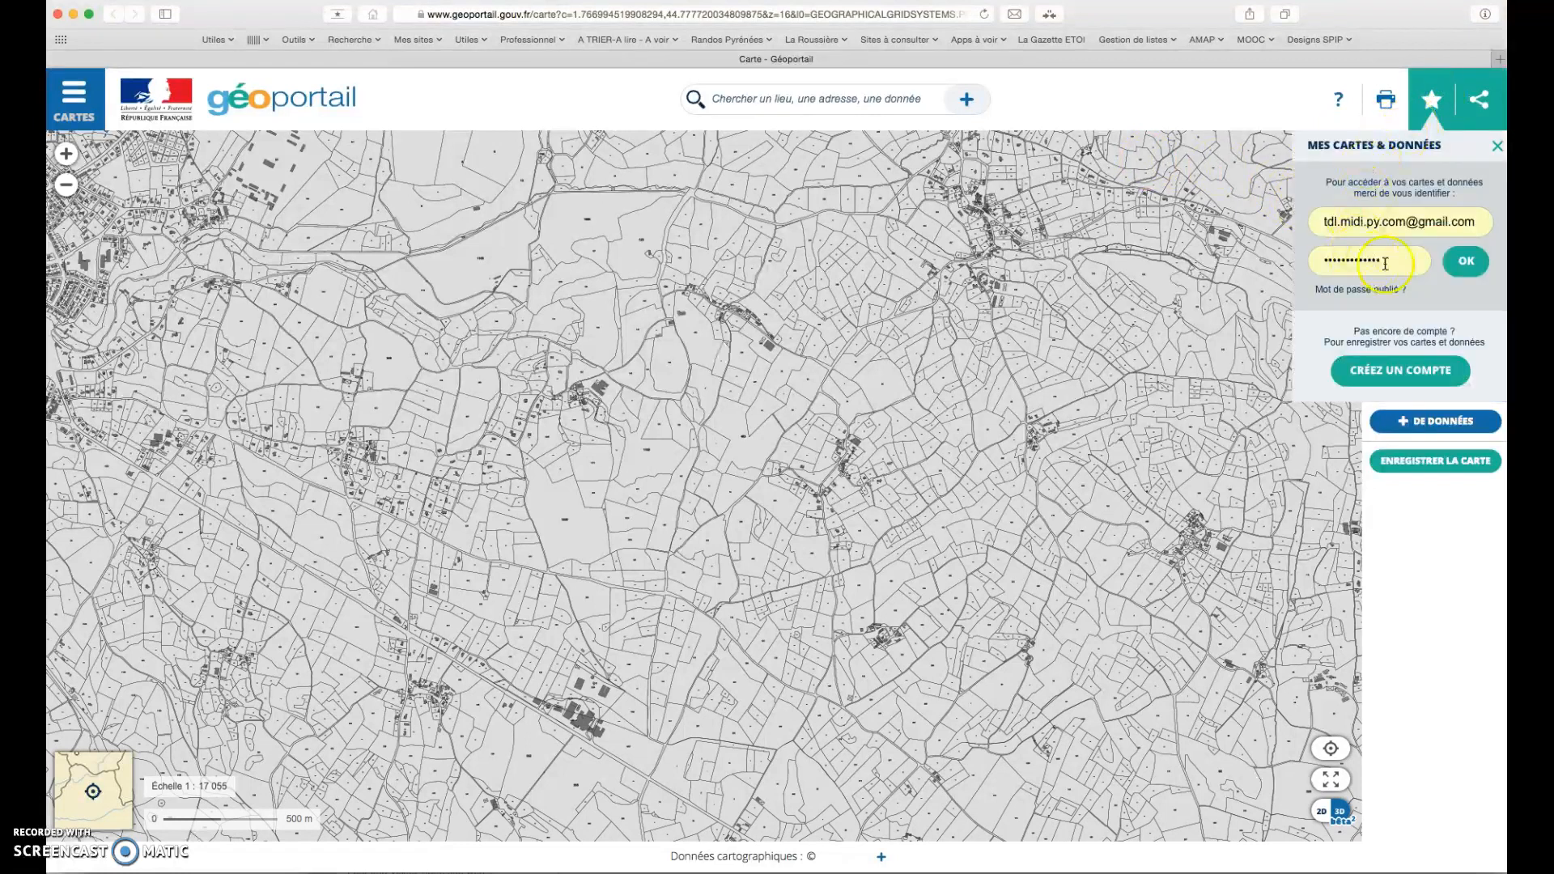
click(1466, 261)
click(1467, 264)
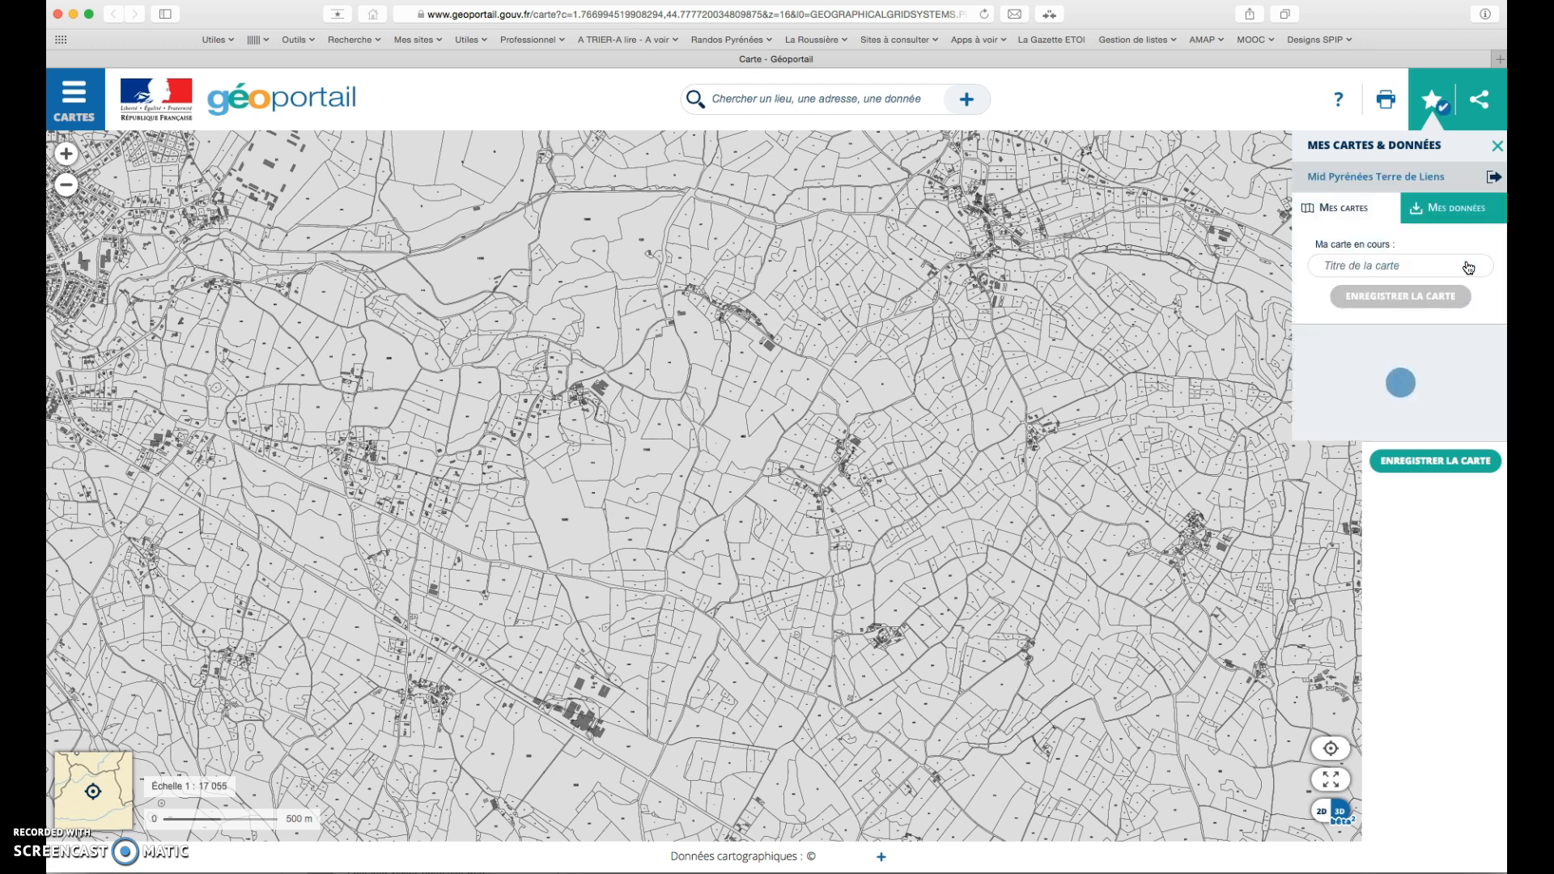
Examine the account's saved maps and its saved data, and return to the current map
click(1347, 213)
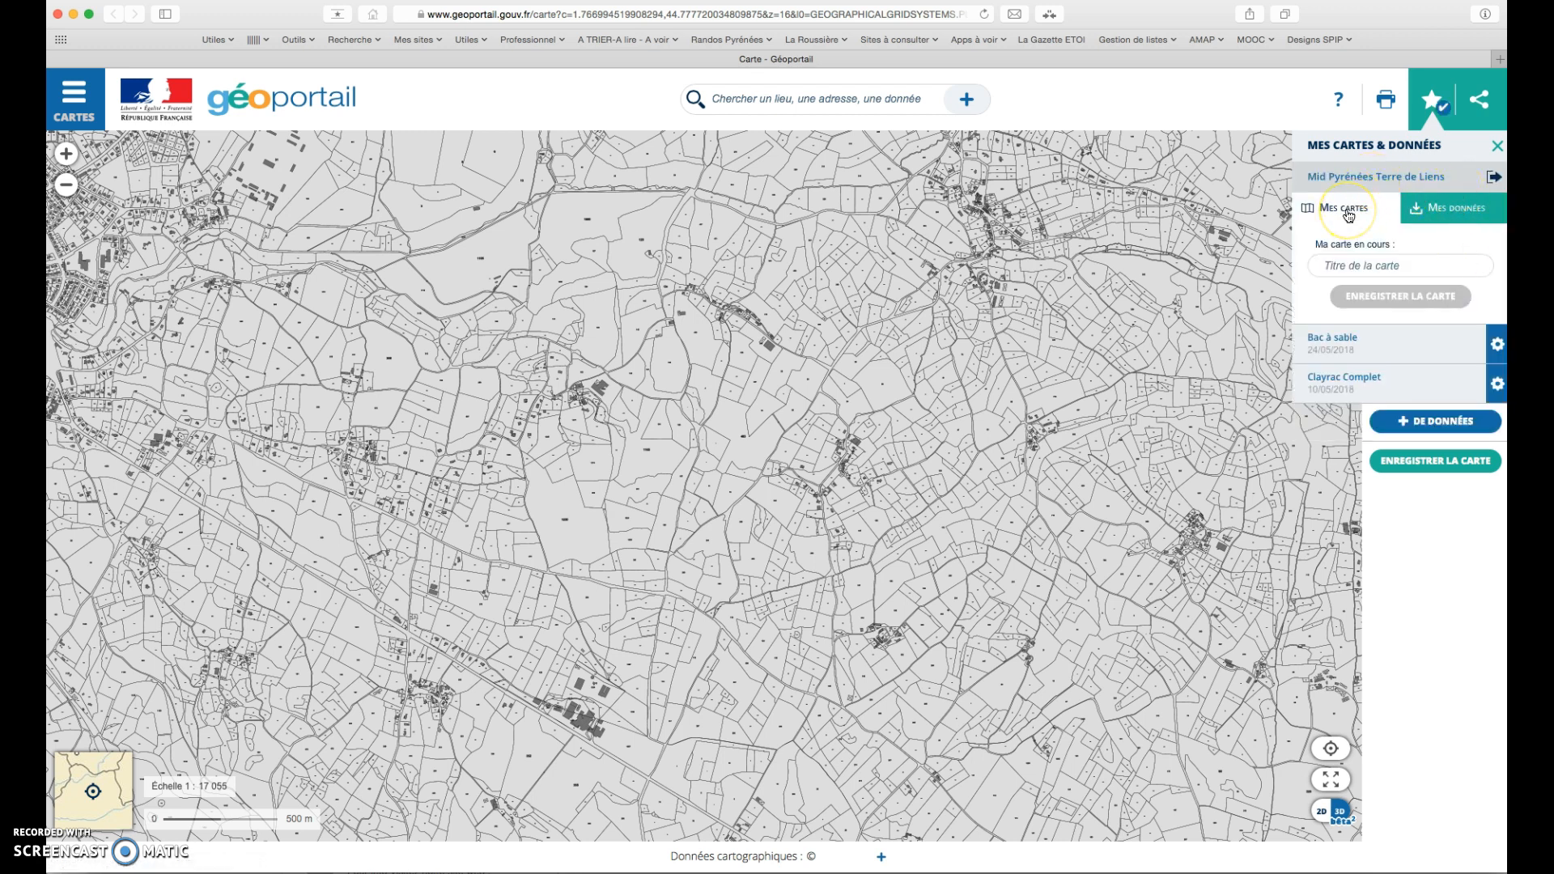
click(1345, 214)
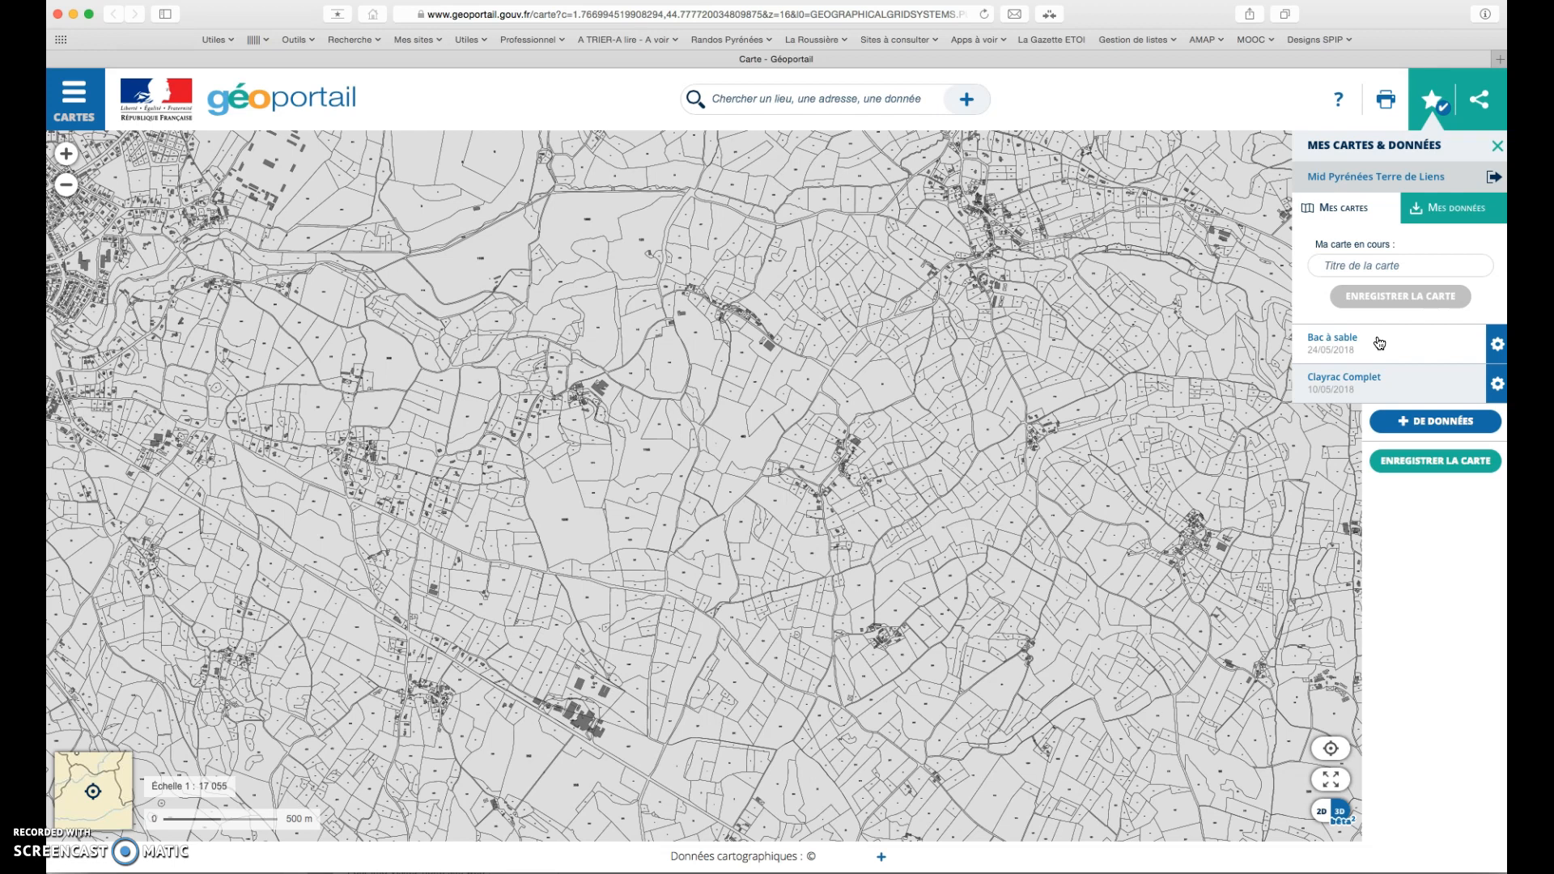
click(1377, 387)
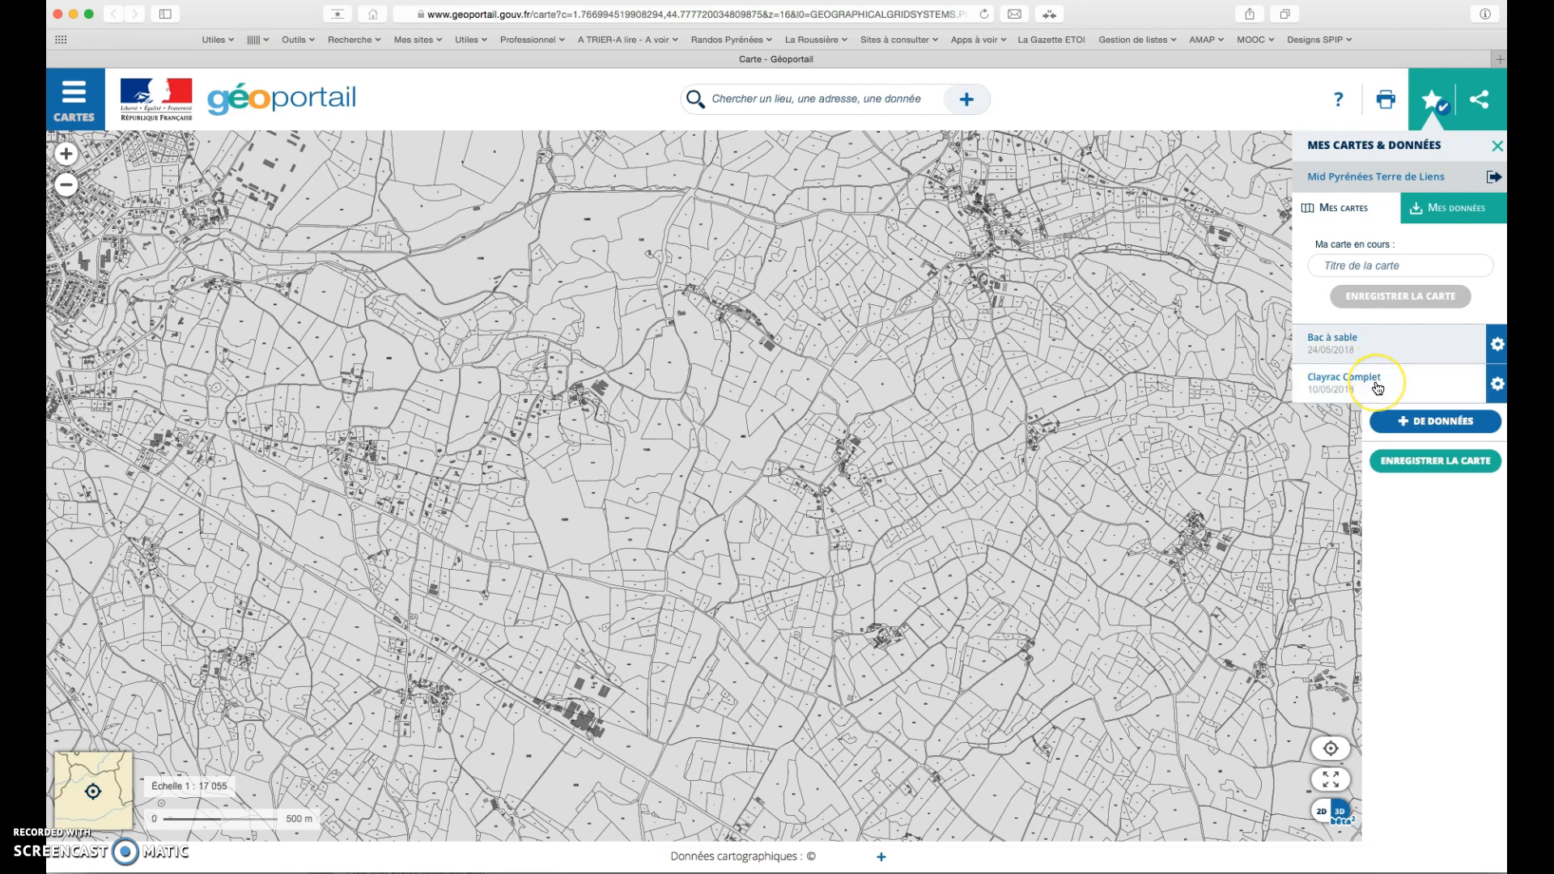
click(1418, 376)
click(1473, 209)
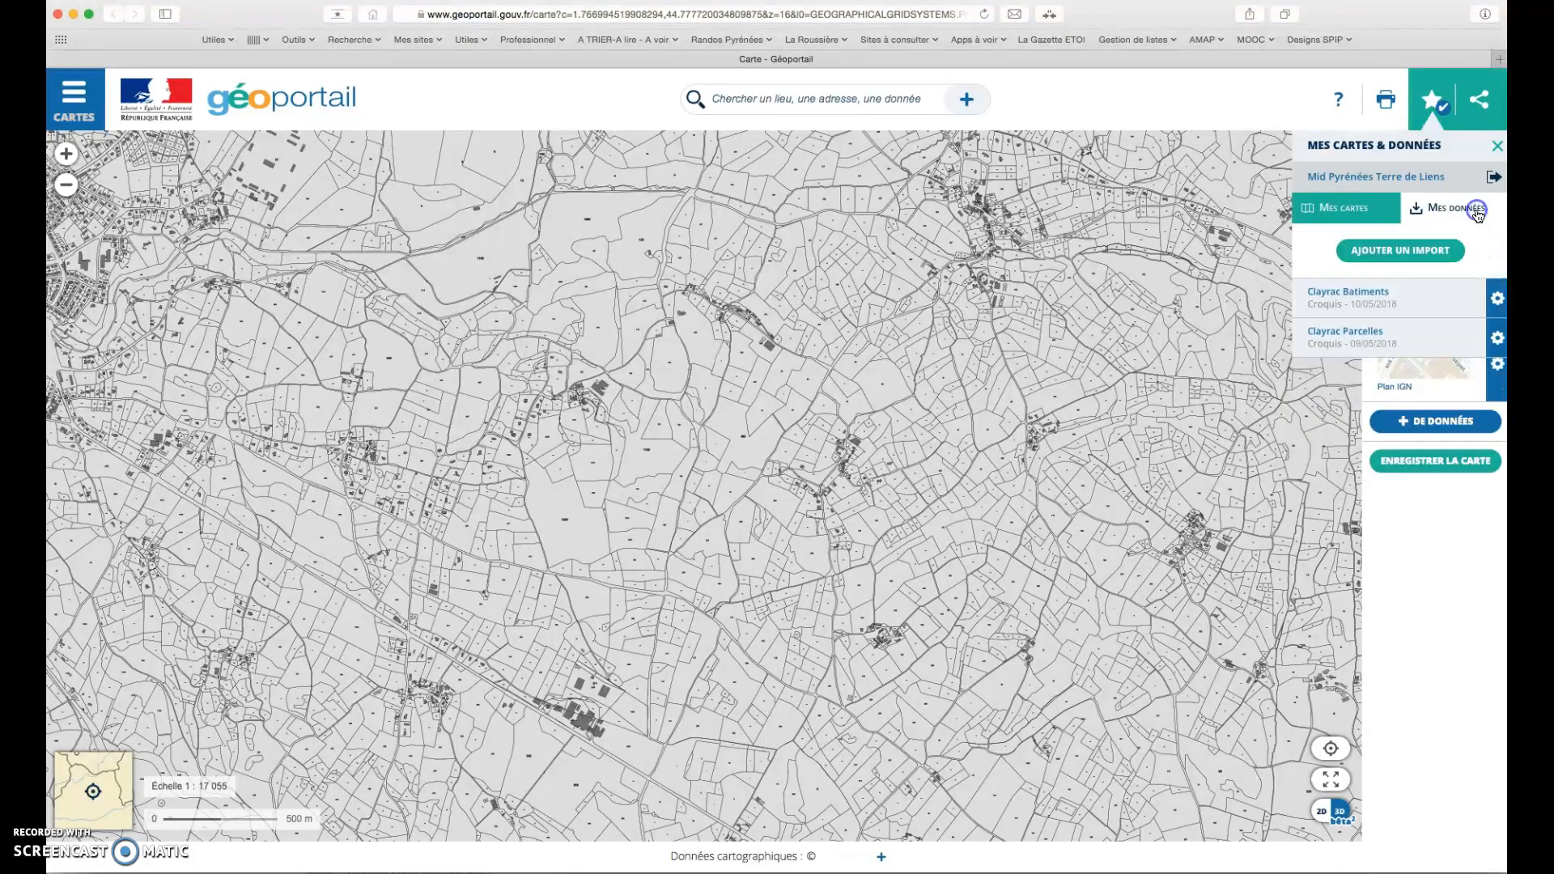
click(1371, 291)
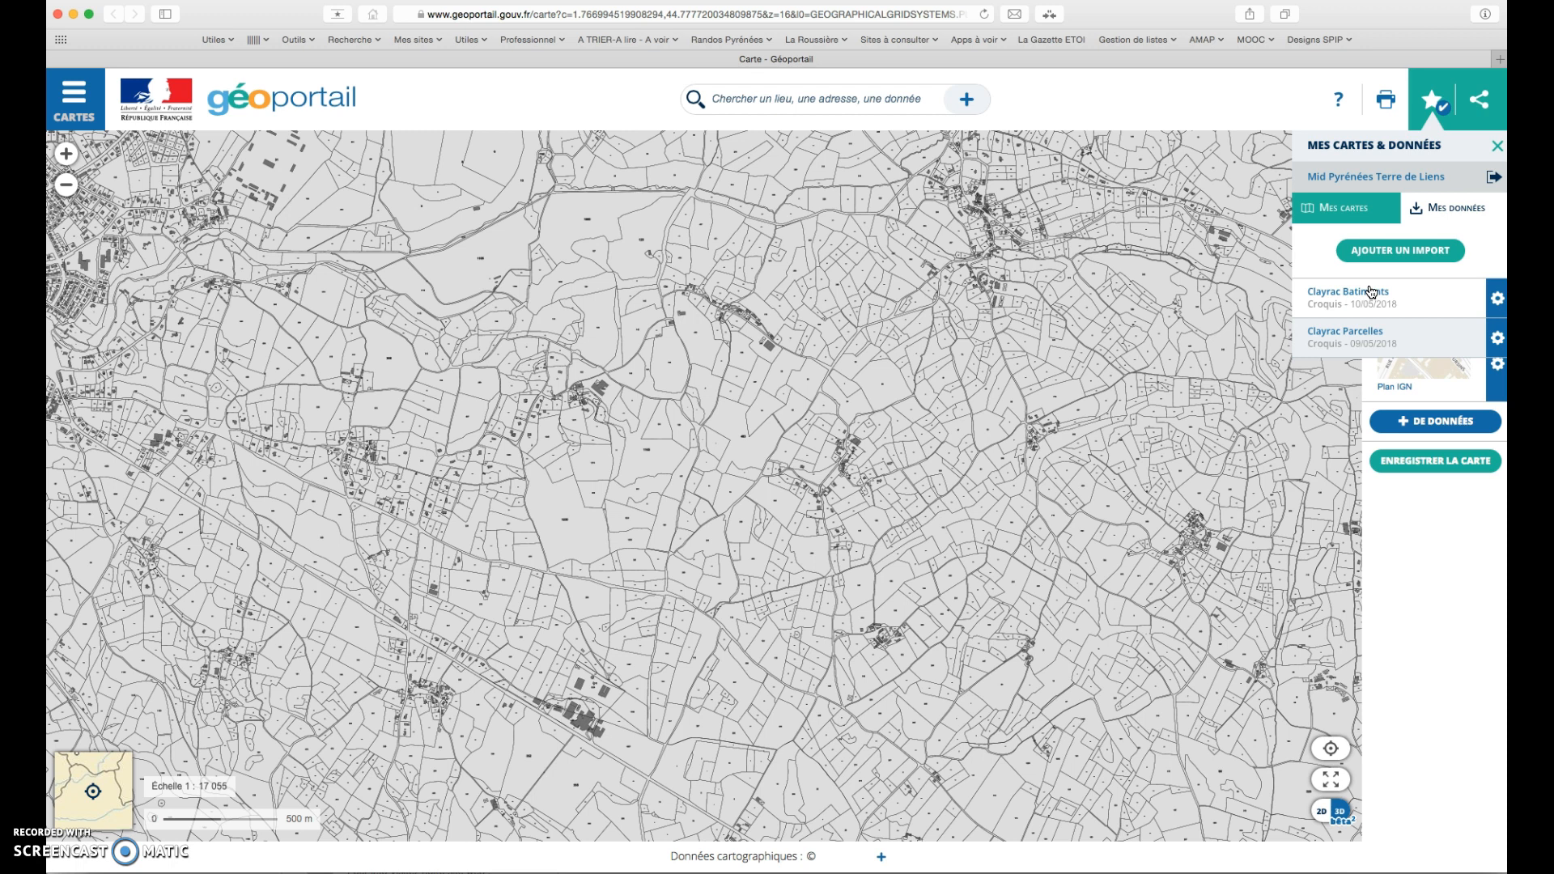
click(1496, 146)
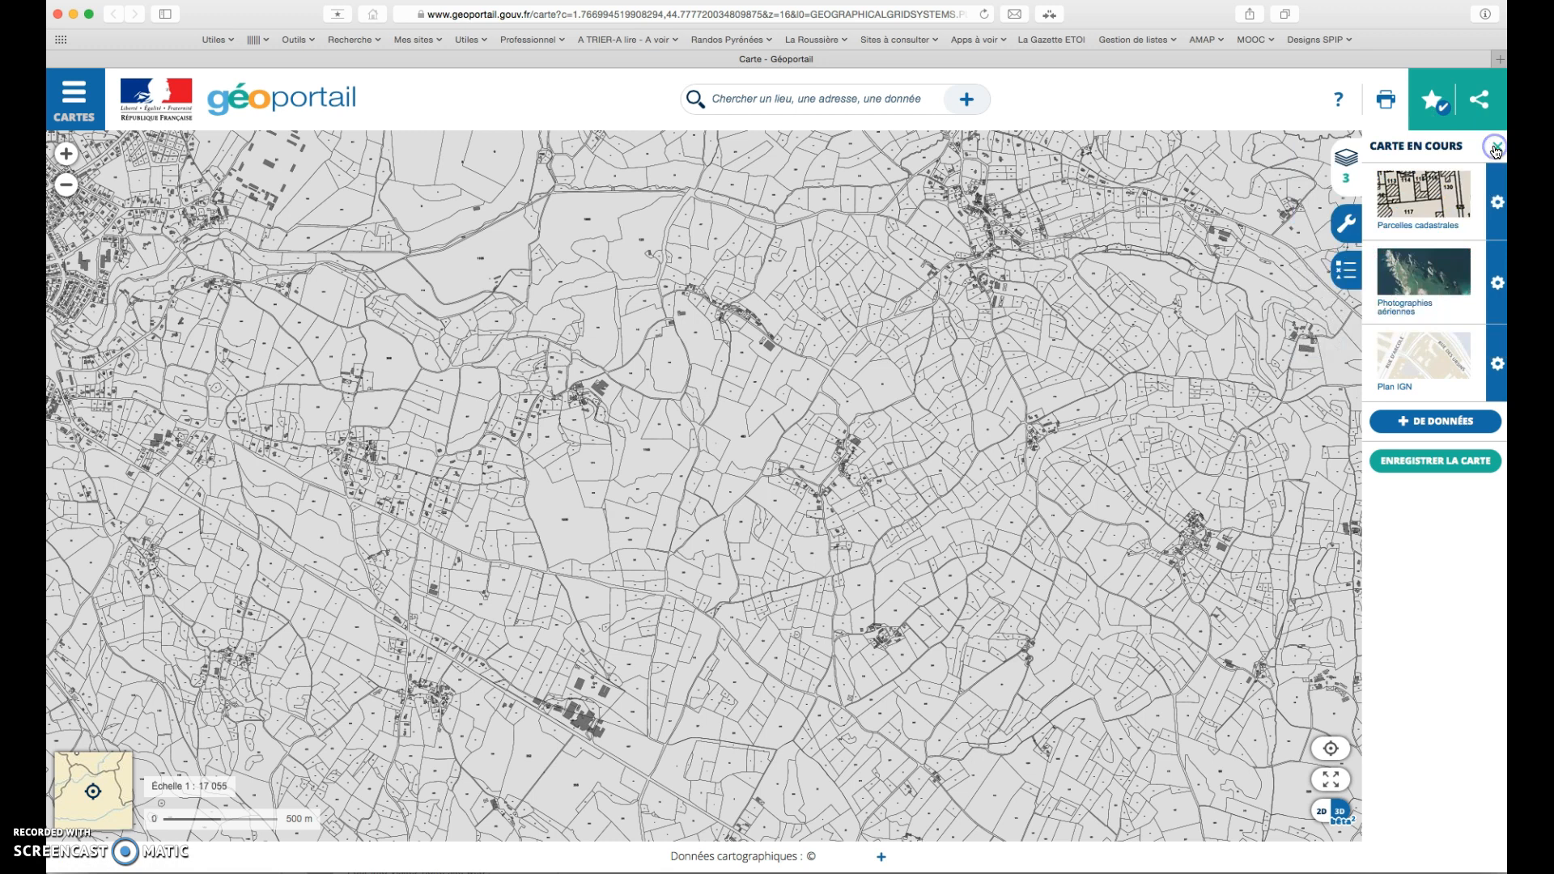
Open the map annotation tool among the main cartographic tools to start a sketch
click(1346, 224)
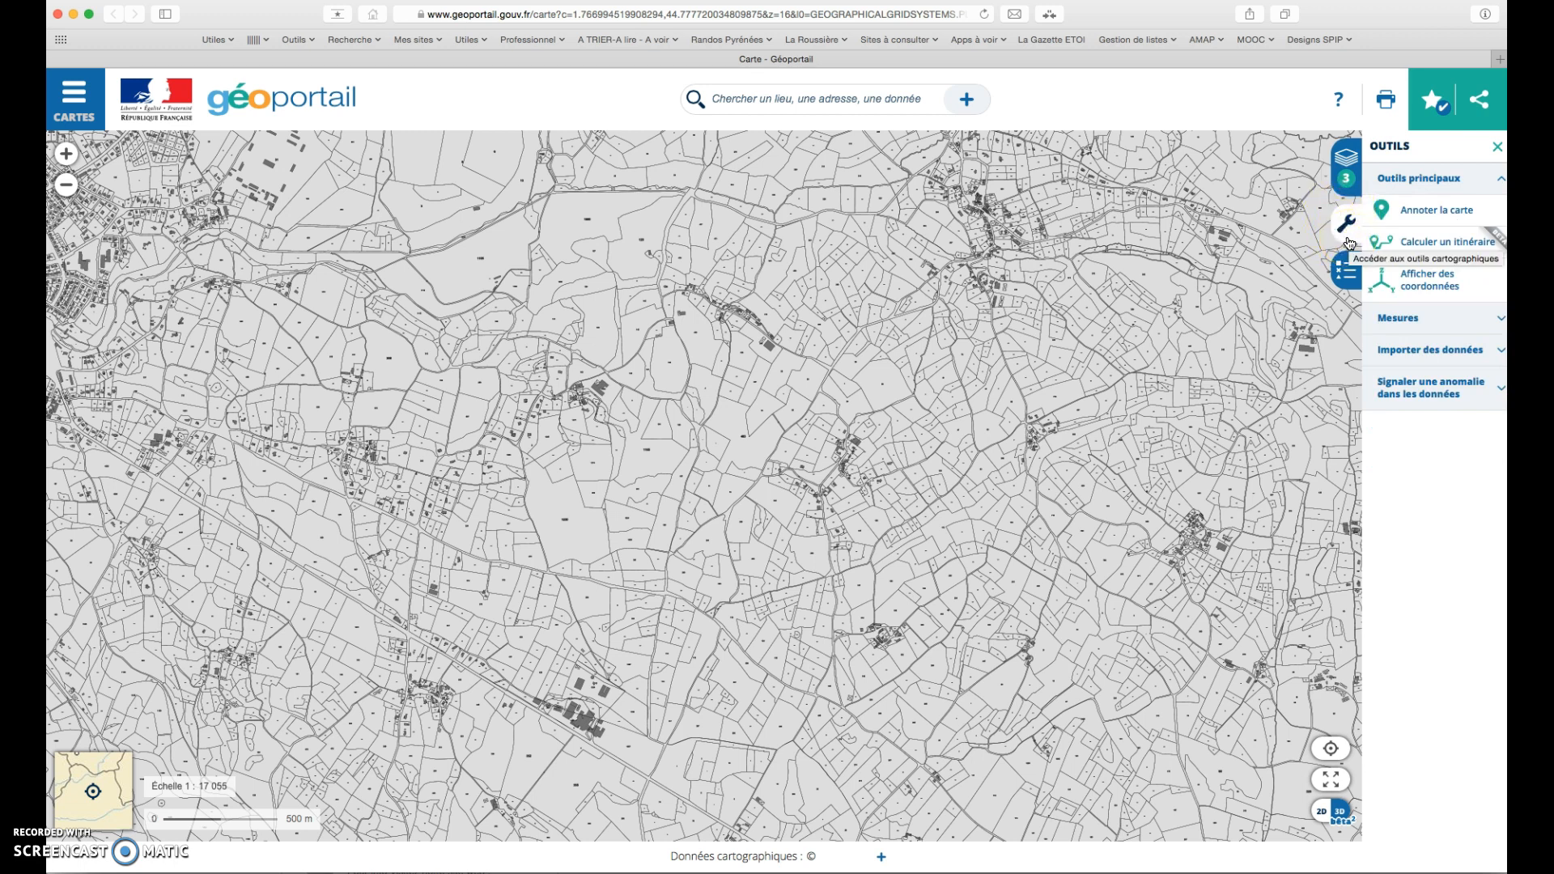
click(1453, 181)
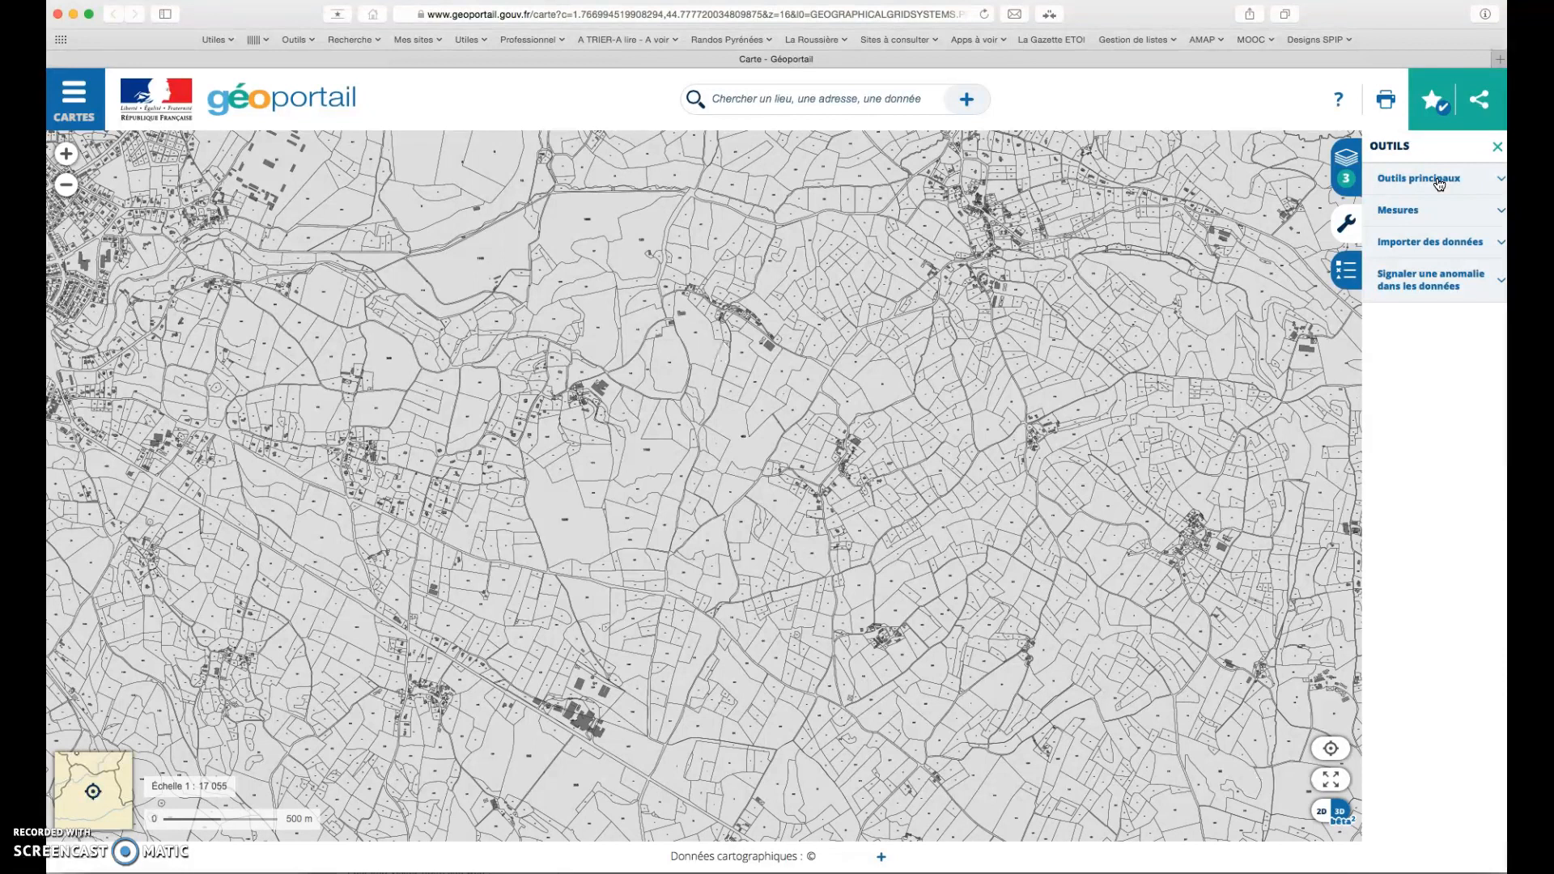
click(1439, 181)
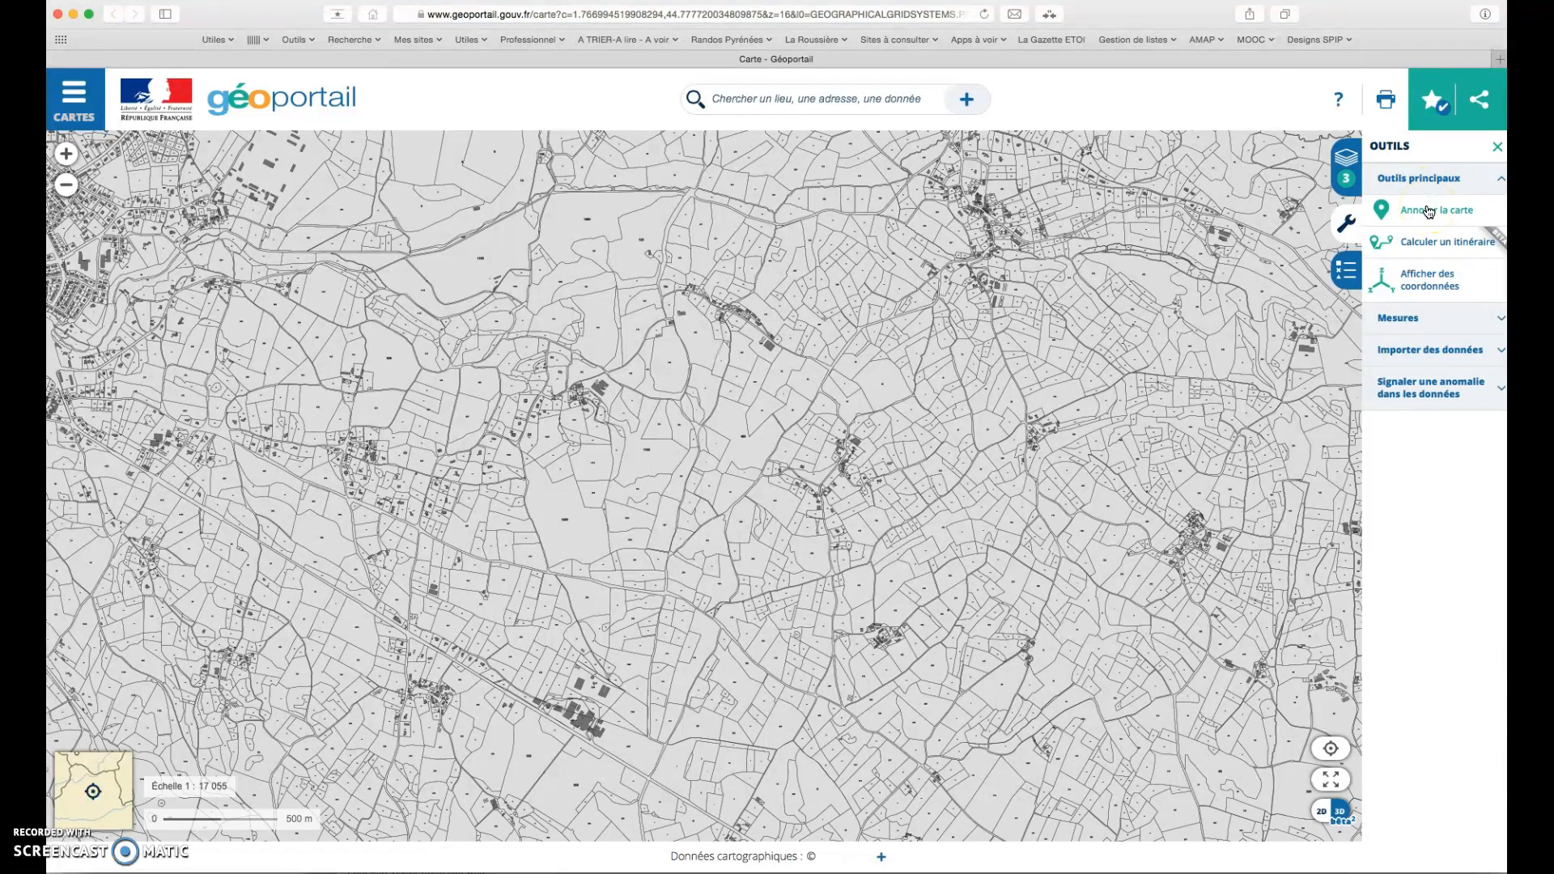
click(1428, 211)
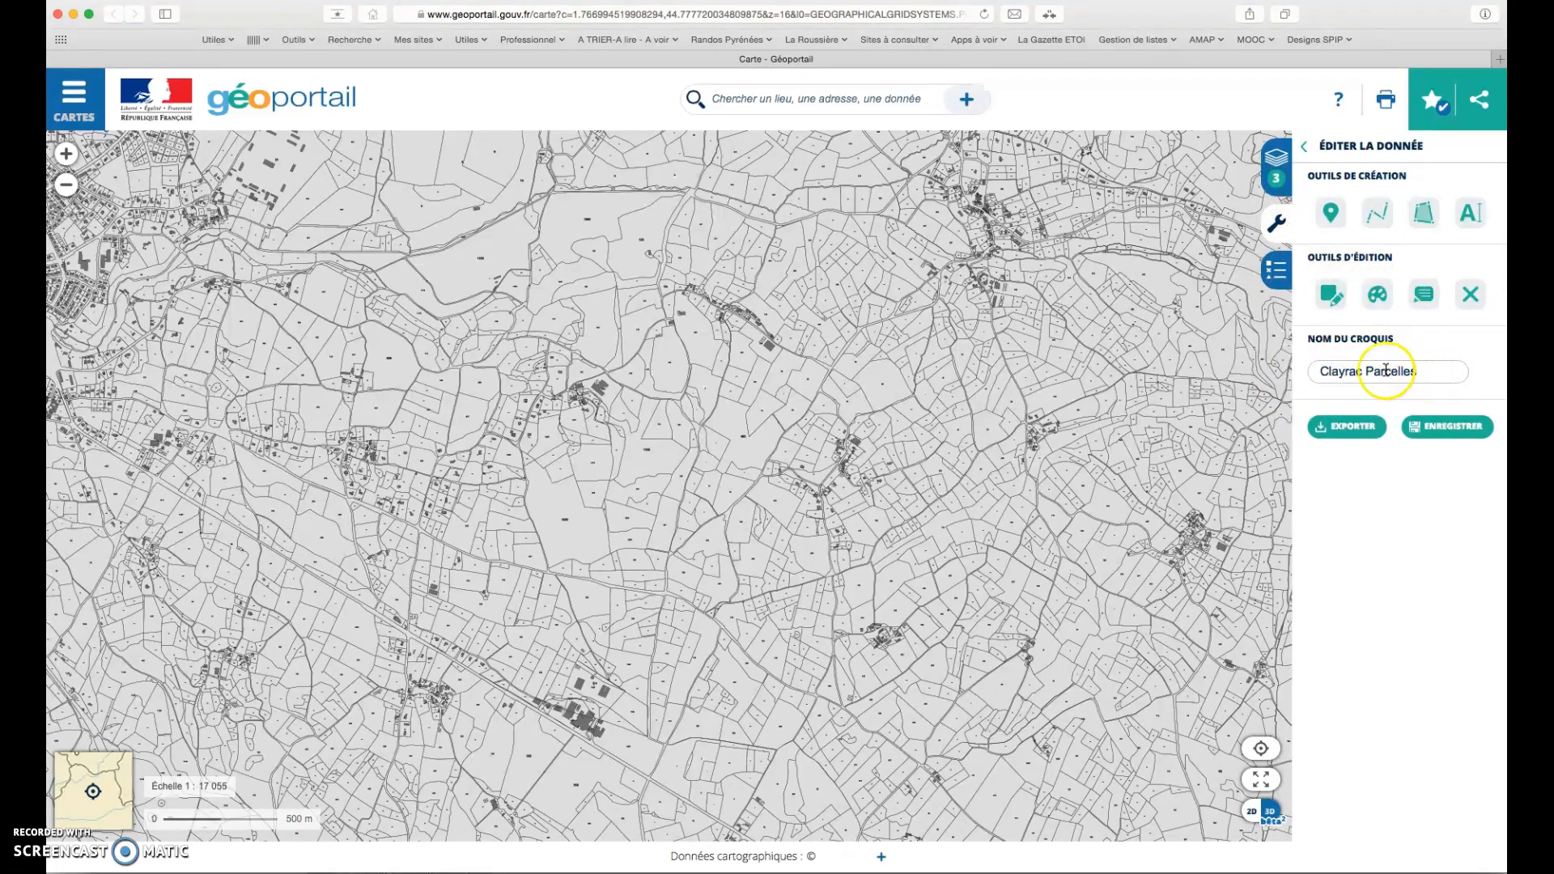
Name the sketch "Nouveau croquis test"
click(1455, 437)
triple_click(1394, 372)
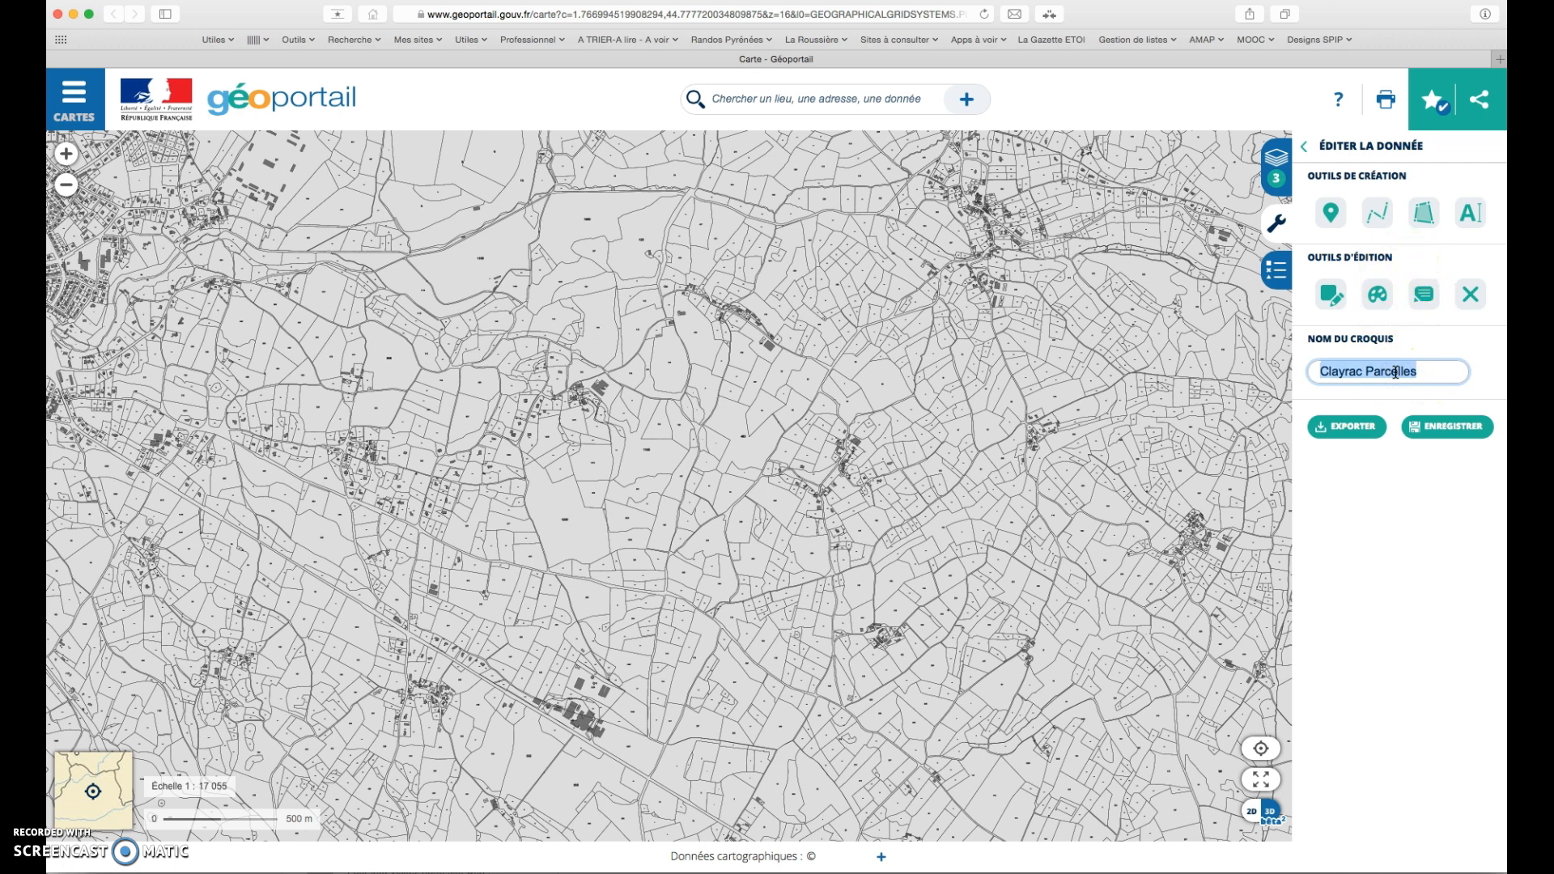
text(Nouveau )
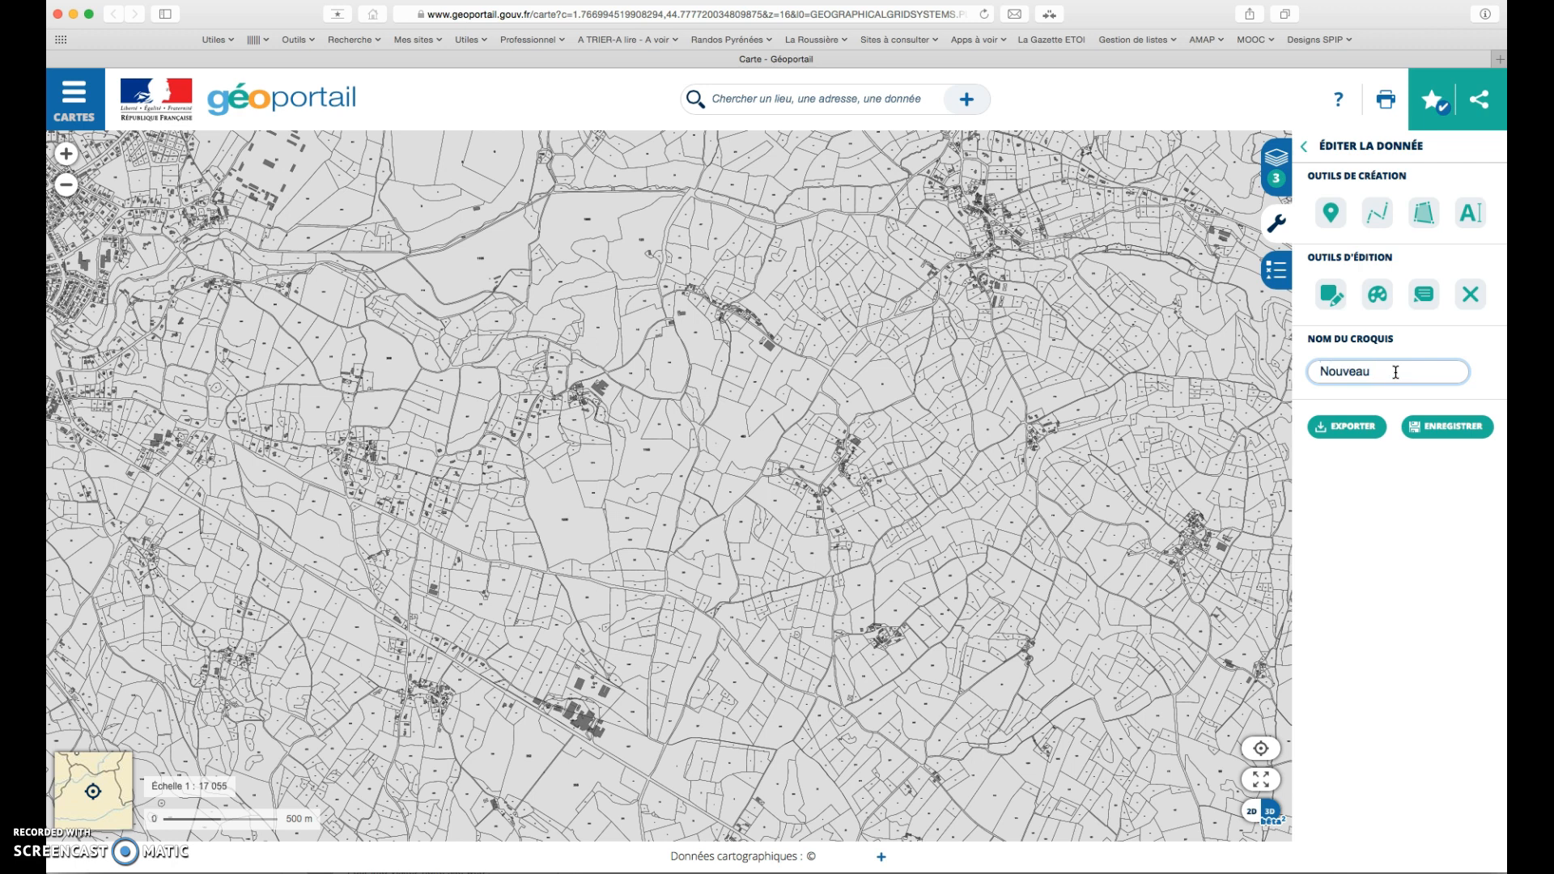
text(croquis test)
click(1455, 429)
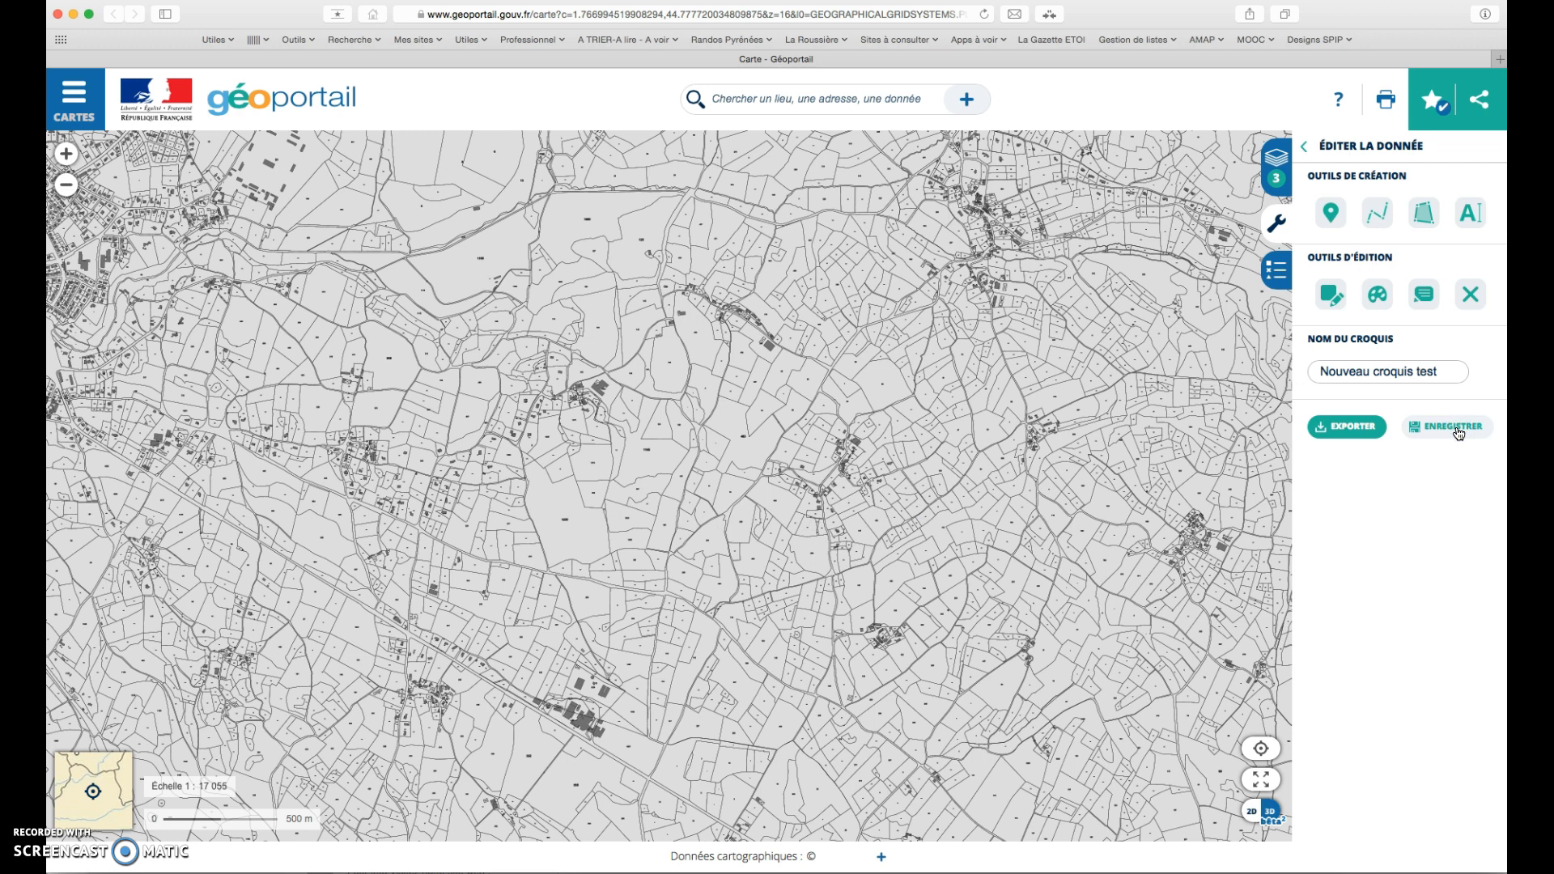
Zoom the cadastral map in on the building with the hatched wing in parcel 449, to a scale of 1:533
click(1426, 218)
click(729, 403)
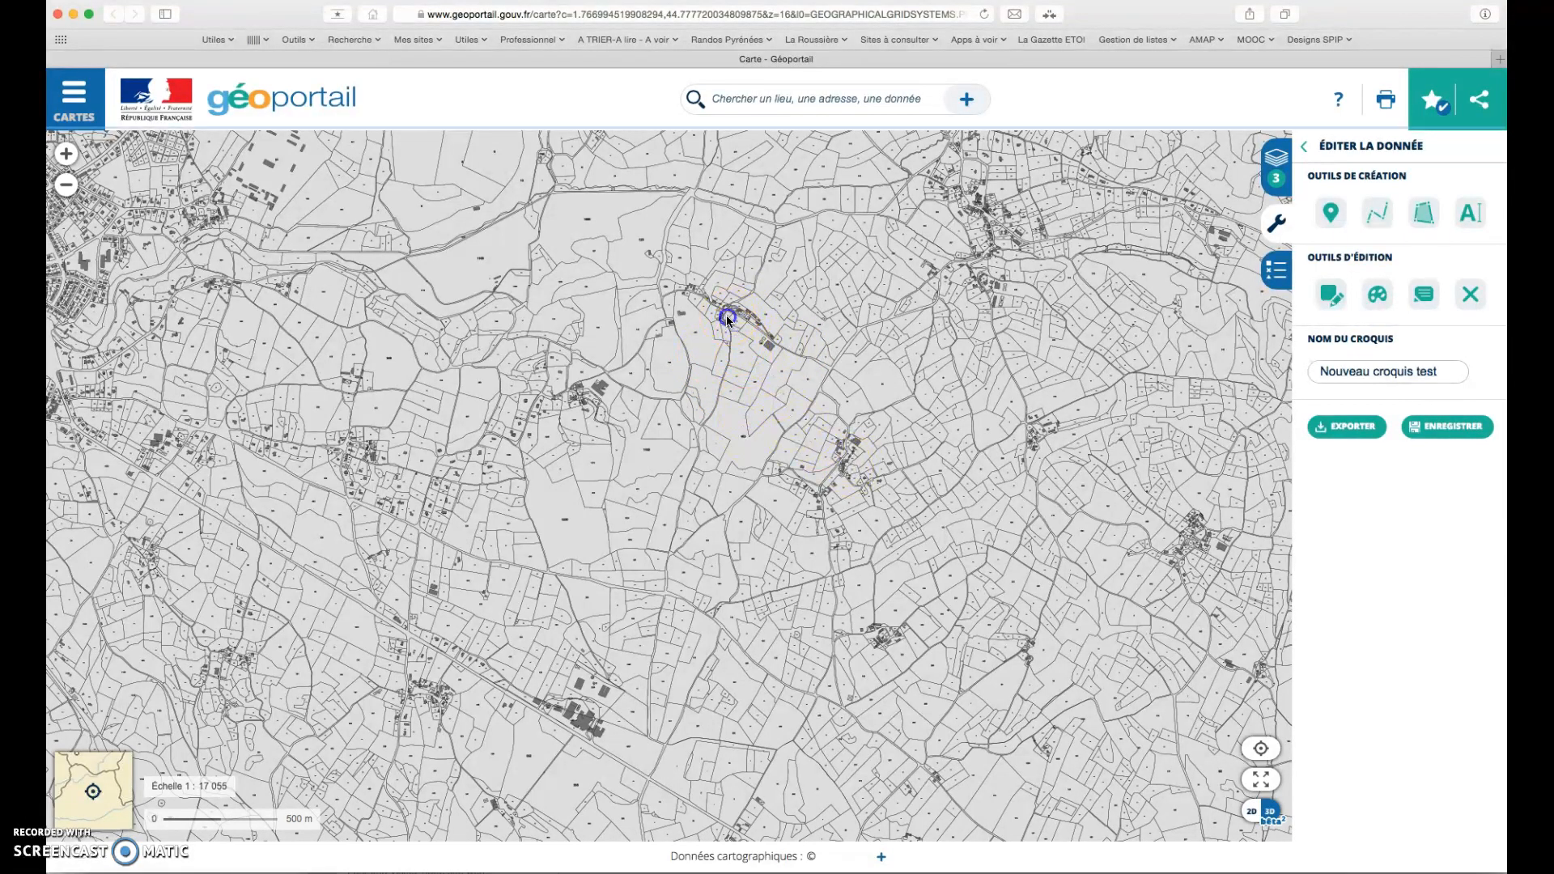
scroll(727, 318, up, 2)
scroll(727, 318, up, 1)
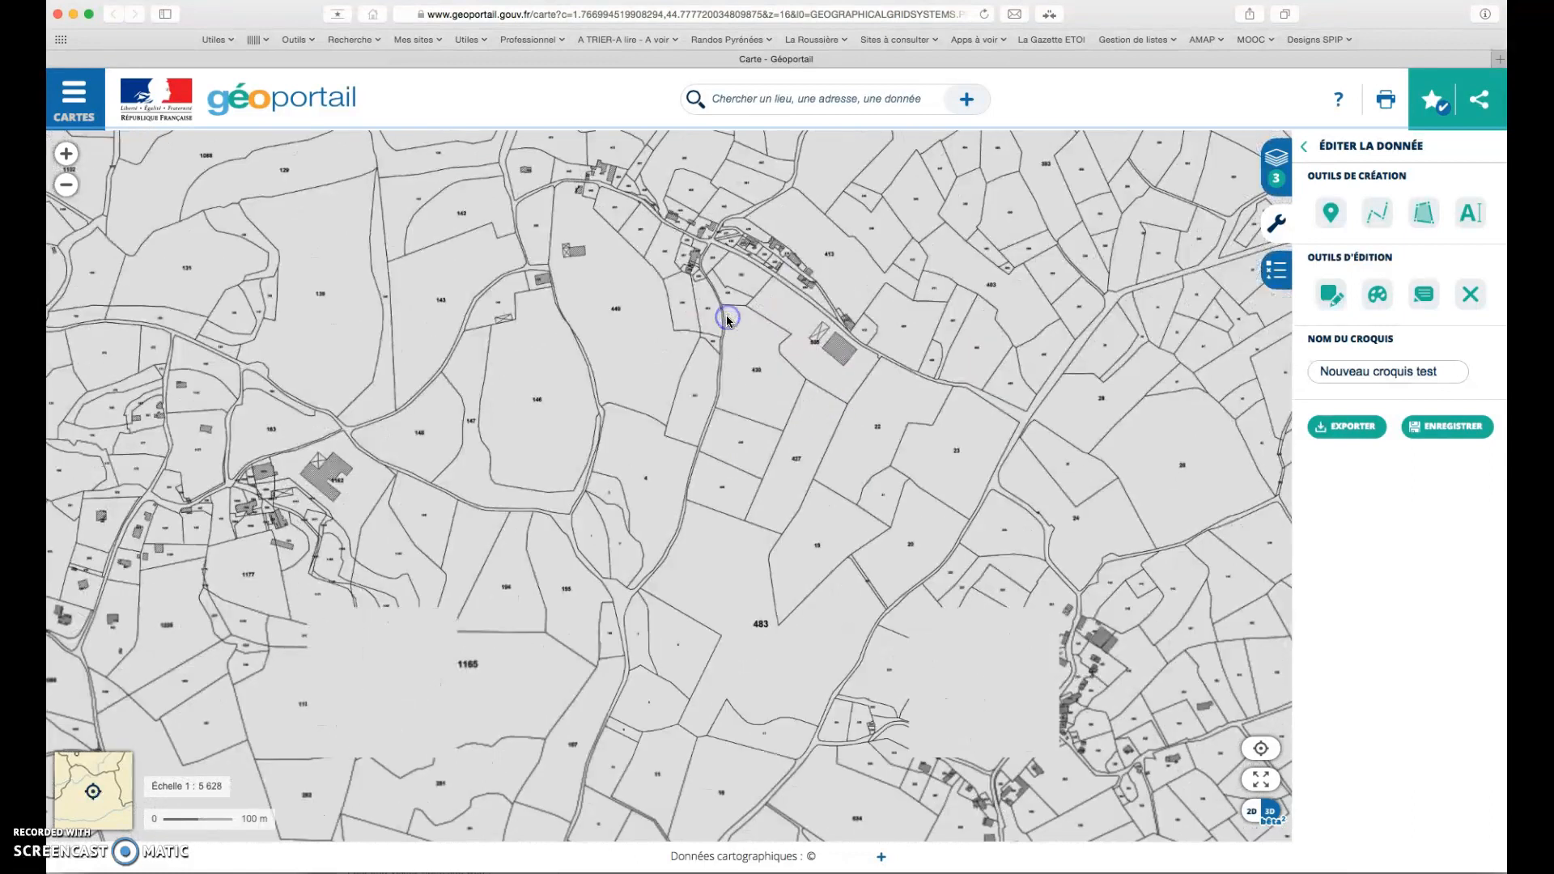
drag(675, 257, 788, 426)
double_click(724, 408)
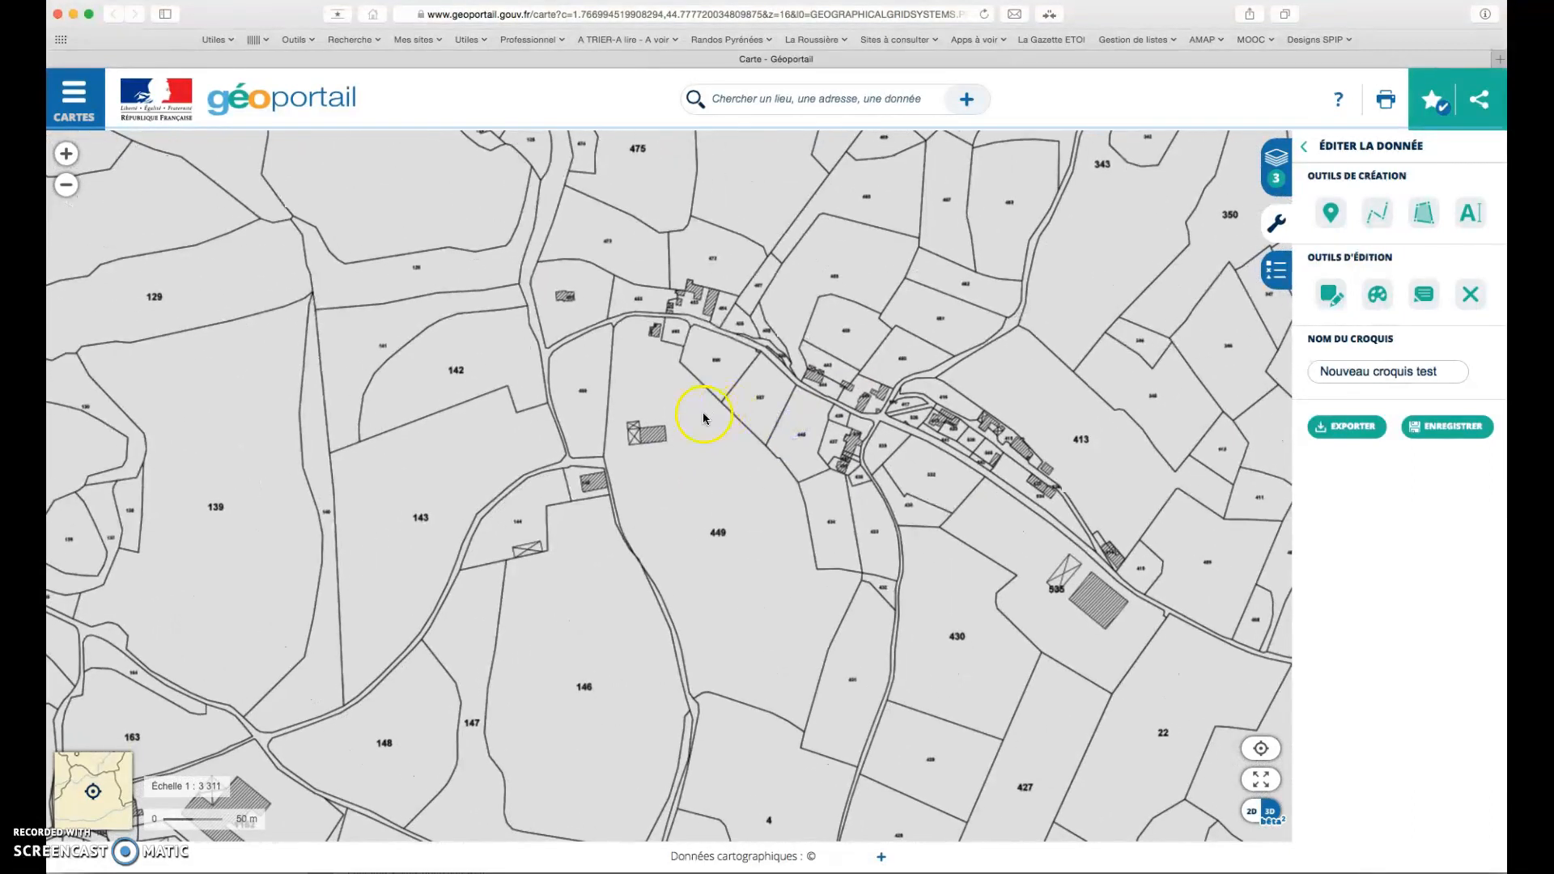
double_click(707, 324)
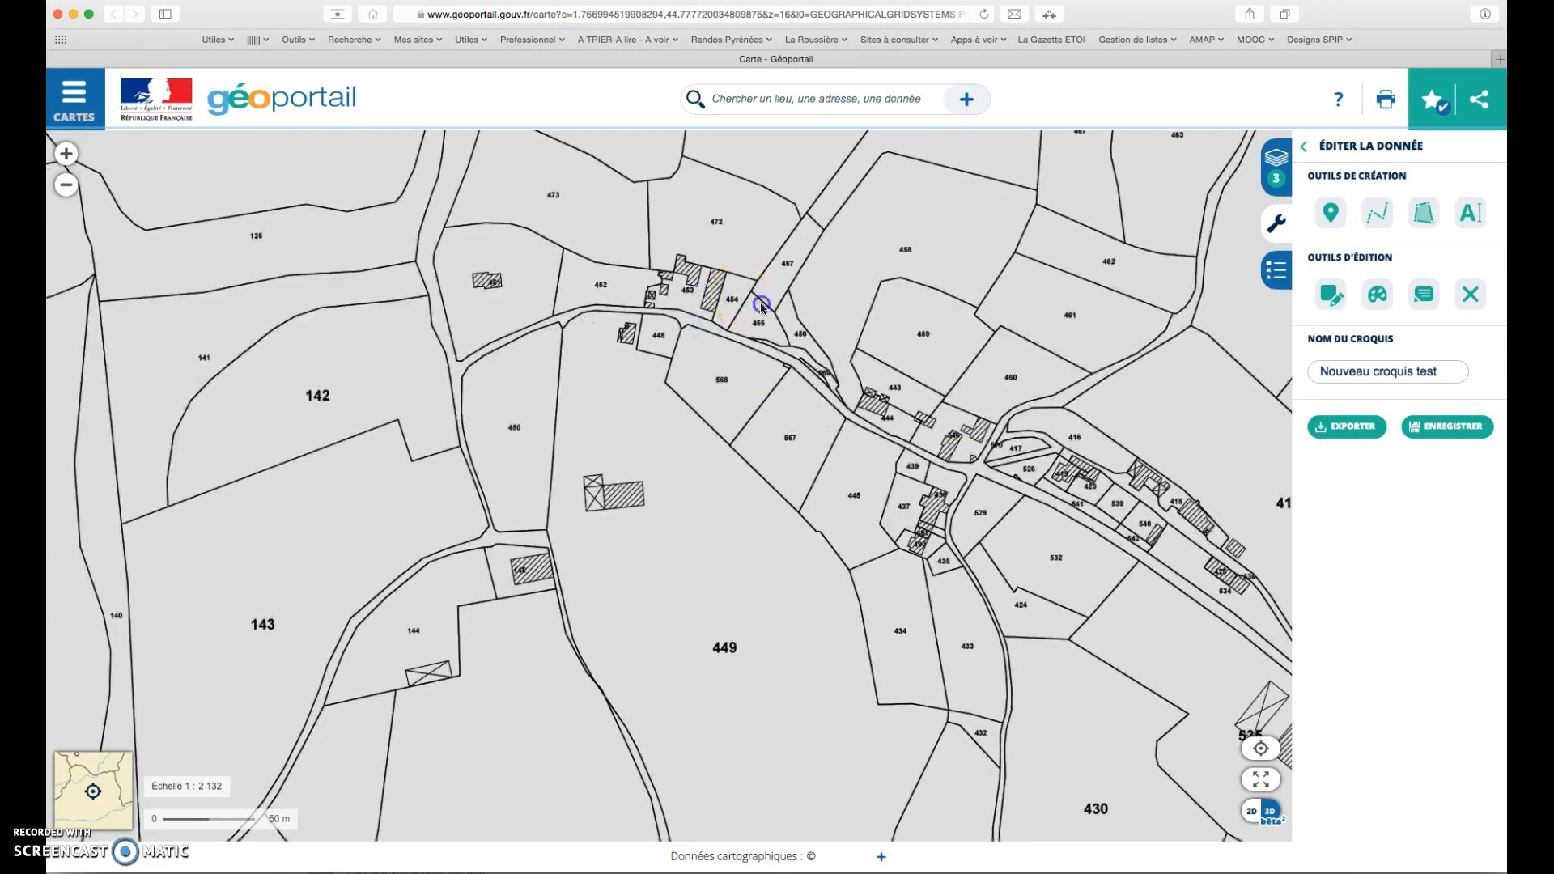
drag(740, 295, 799, 348)
double_click(798, 347)
drag(798, 502, 798, 346)
click(1425, 214)
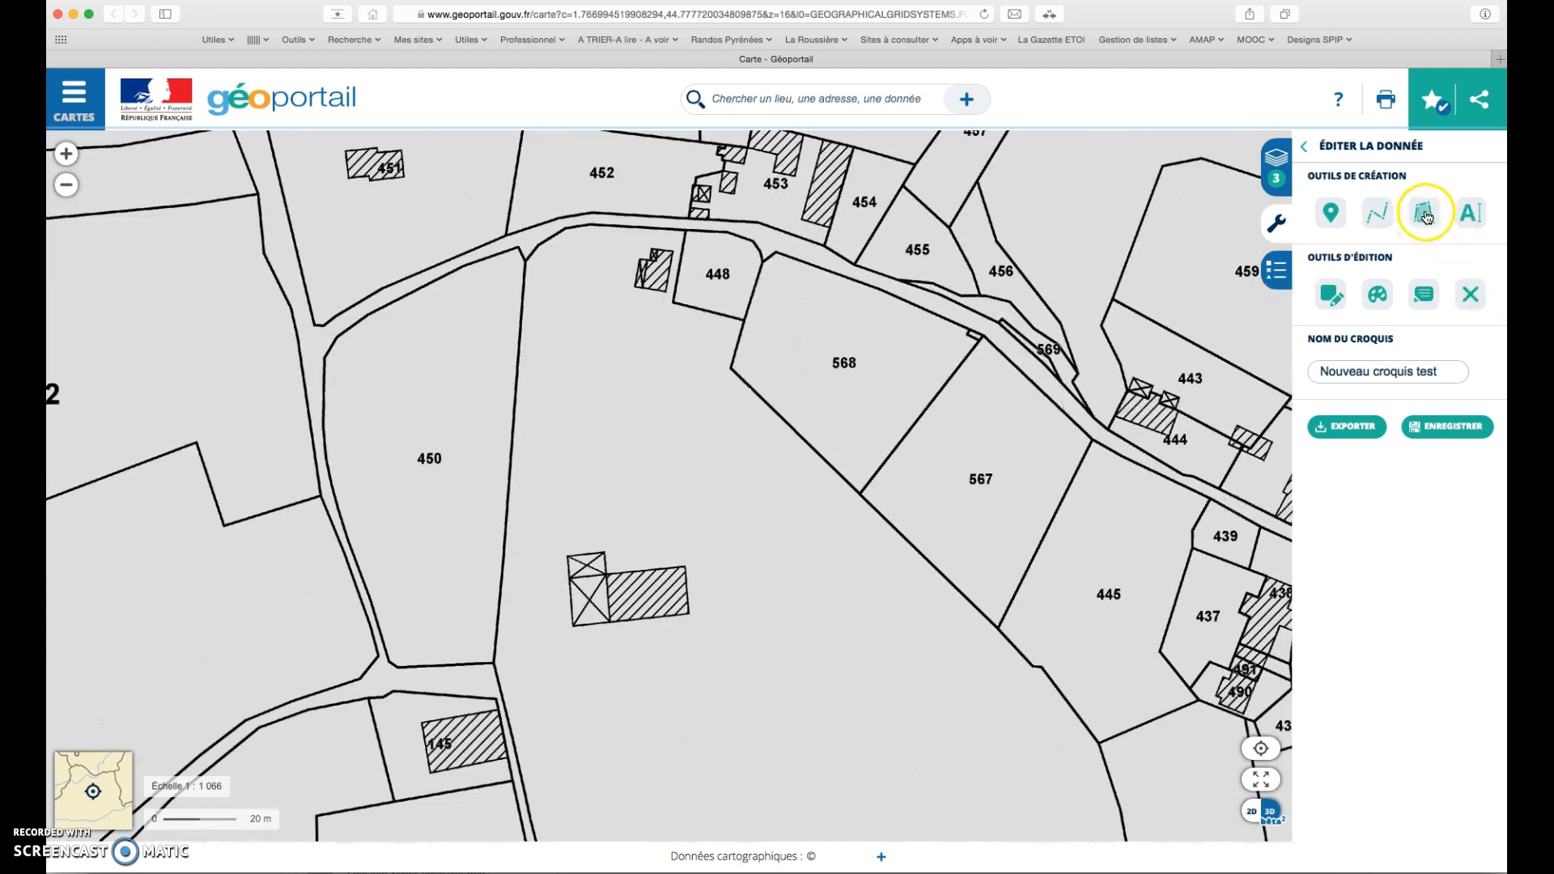
click(1426, 208)
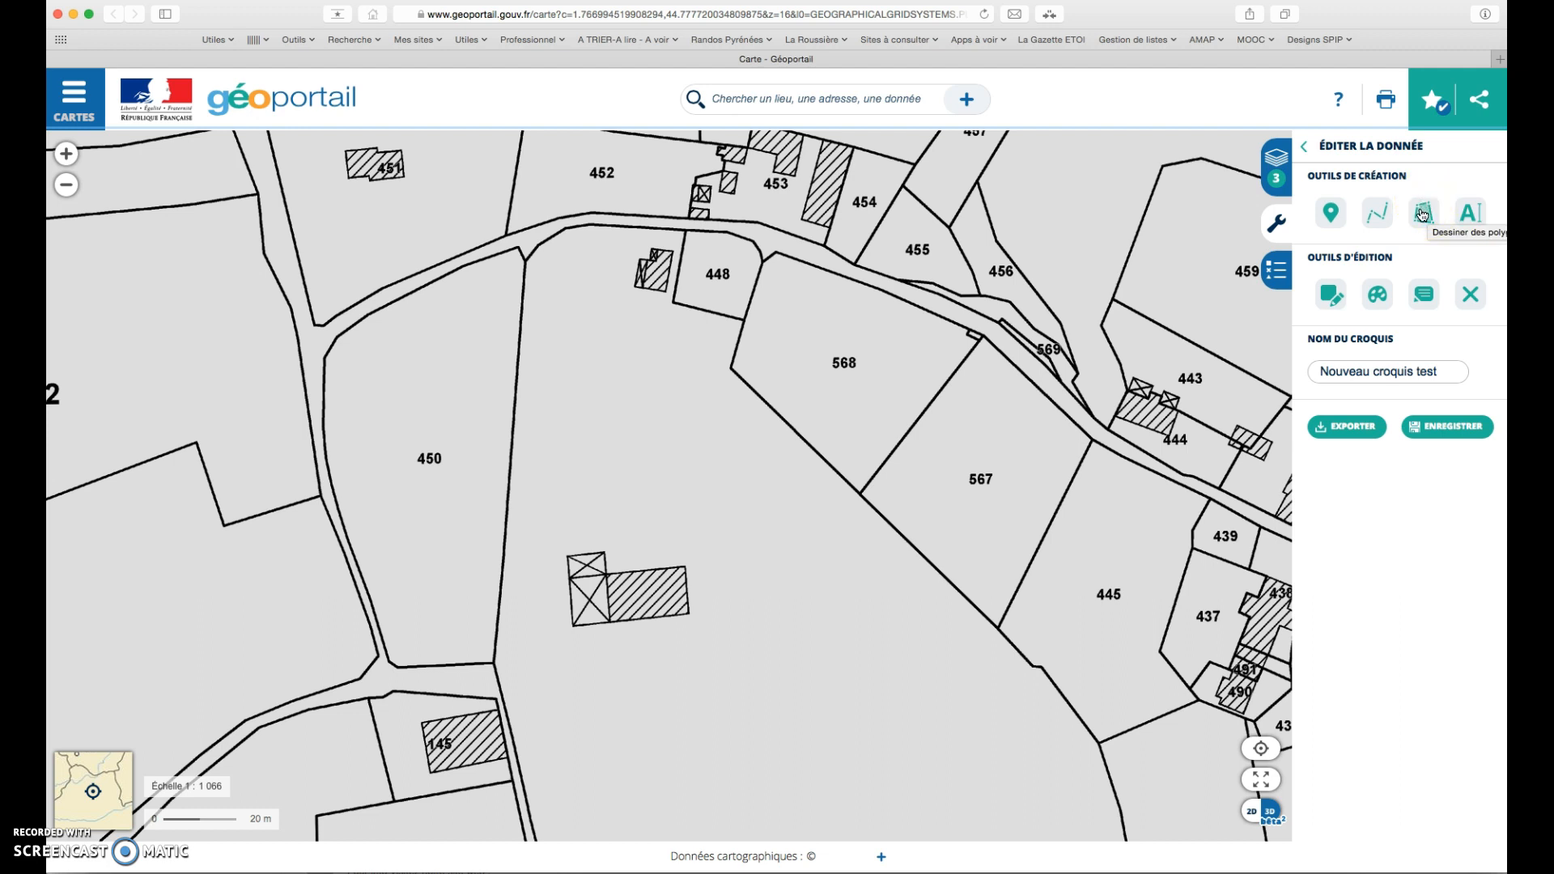
mouse_move(645, 590)
mouse_down()
mouse_move(746, 540)
mouse_move(793, 459)
mouse_move(764, 396)
mouse_up()
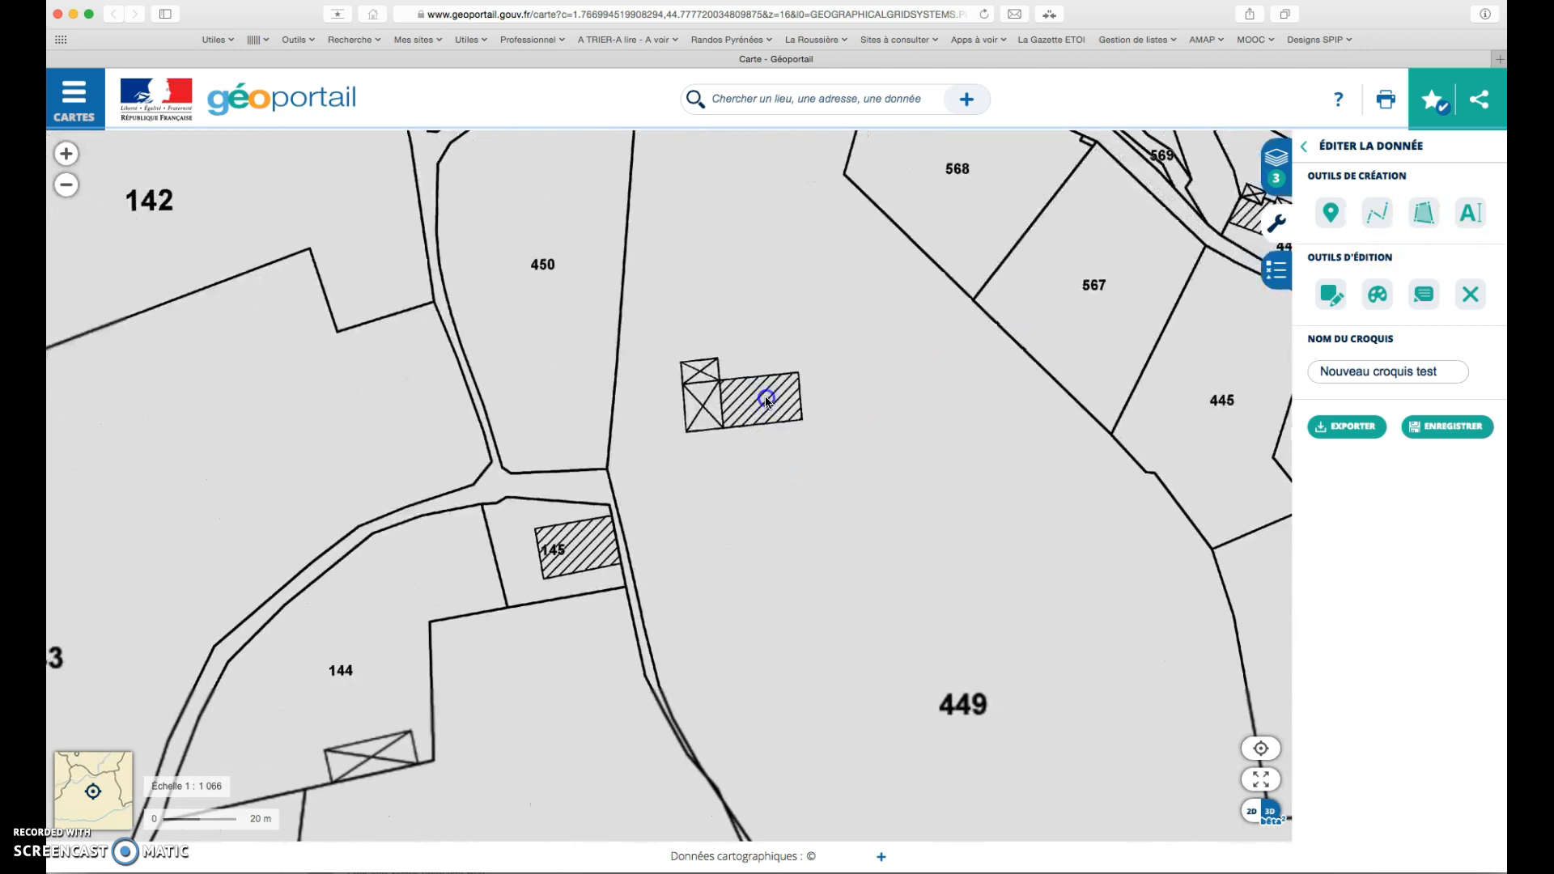
double_click(765, 396)
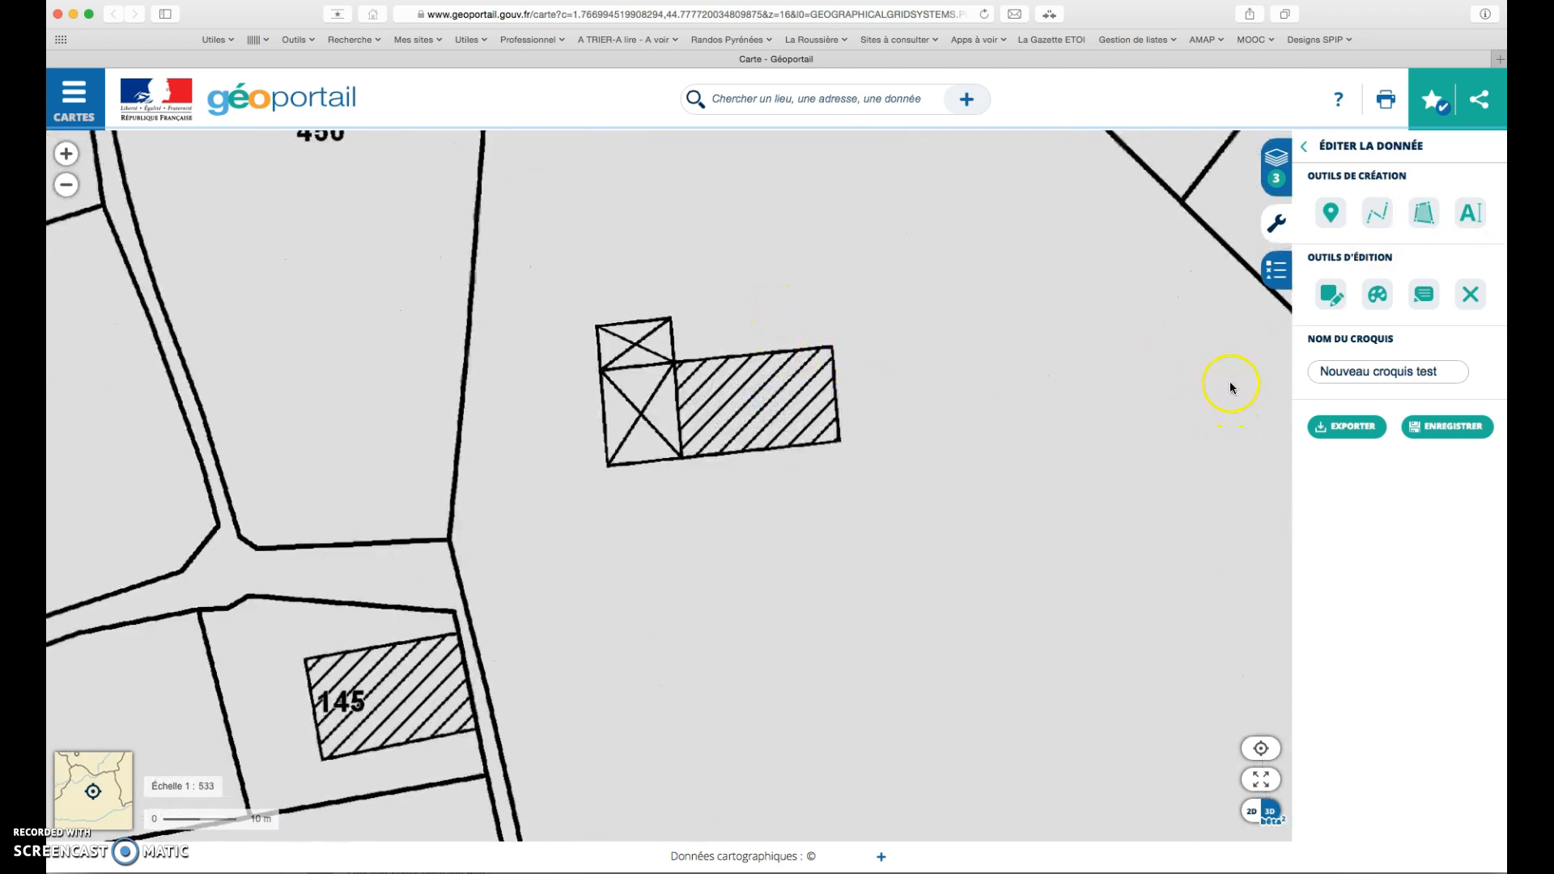
Trace the building with the hatched wing as a six-corner polygon, starting at its north-west corner and closing at the south-west corner
click(1424, 214)
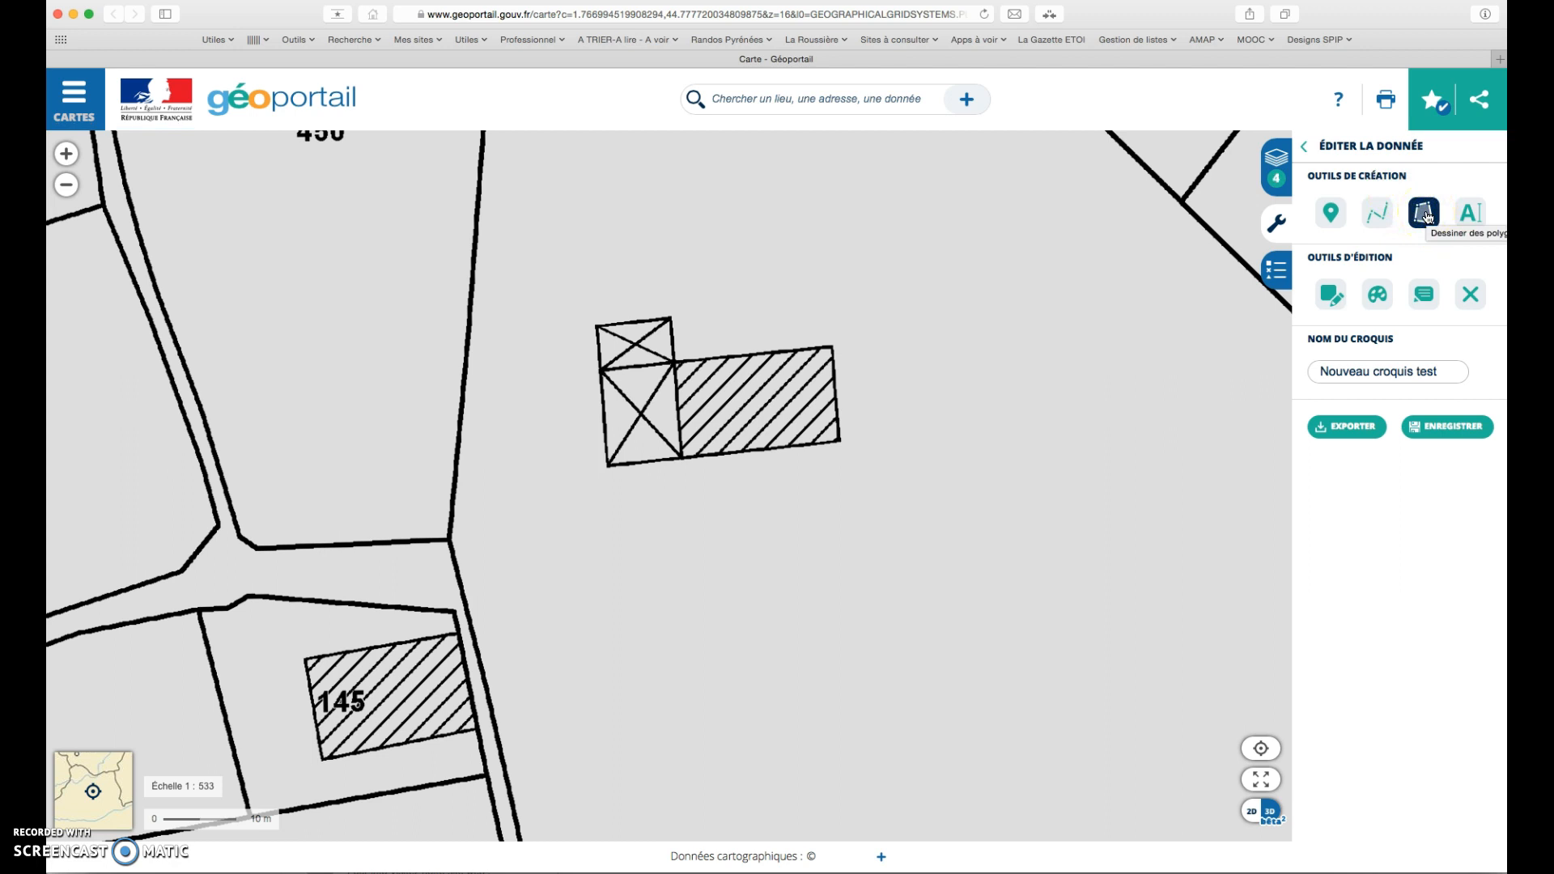
click(597, 328)
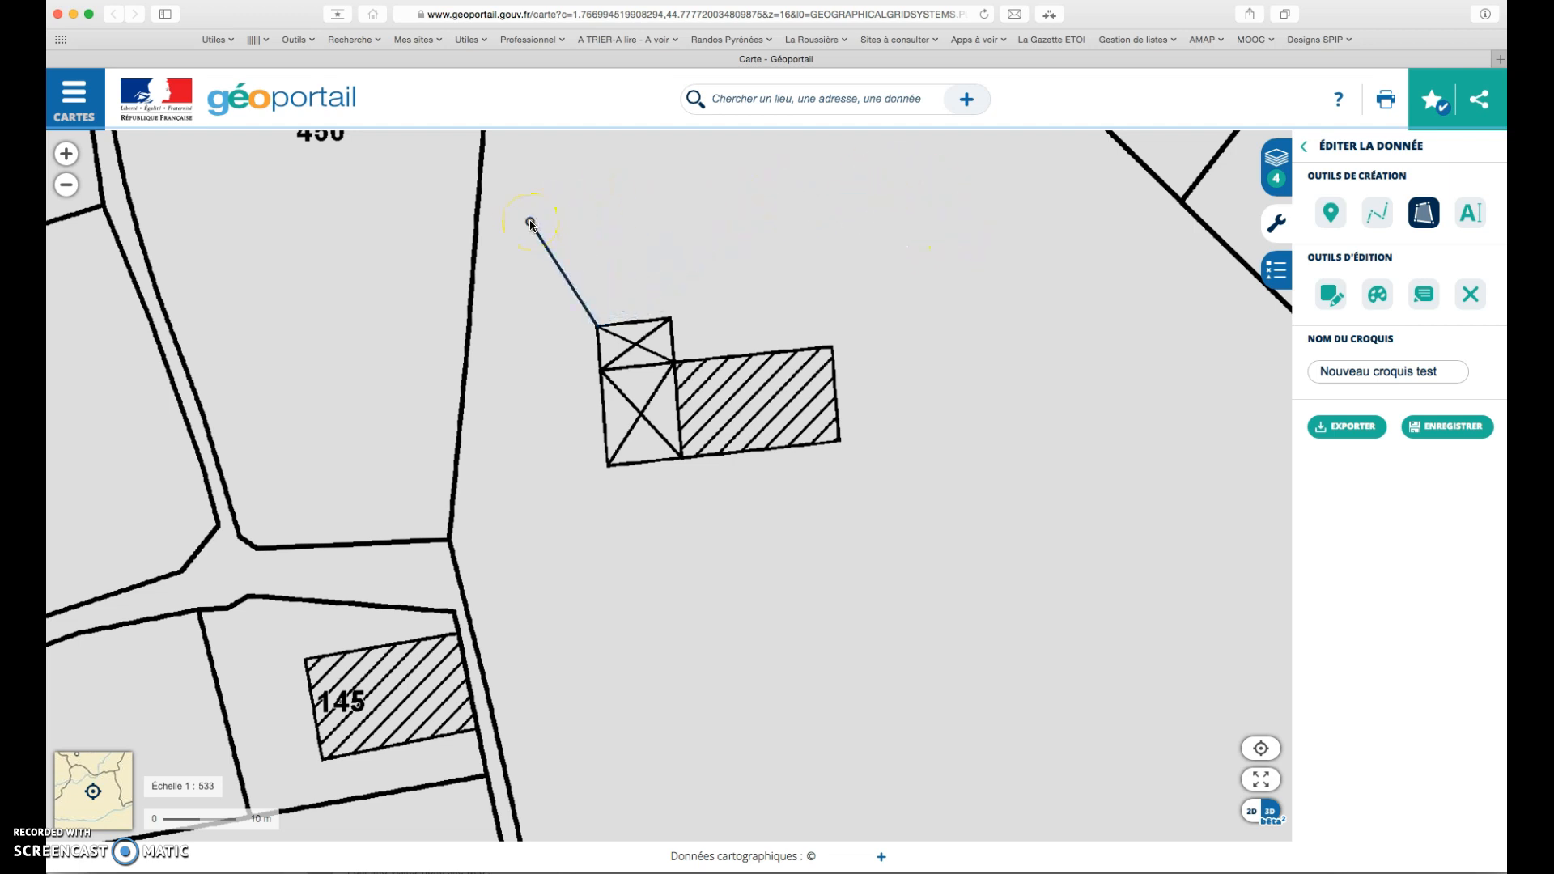
click(671, 321)
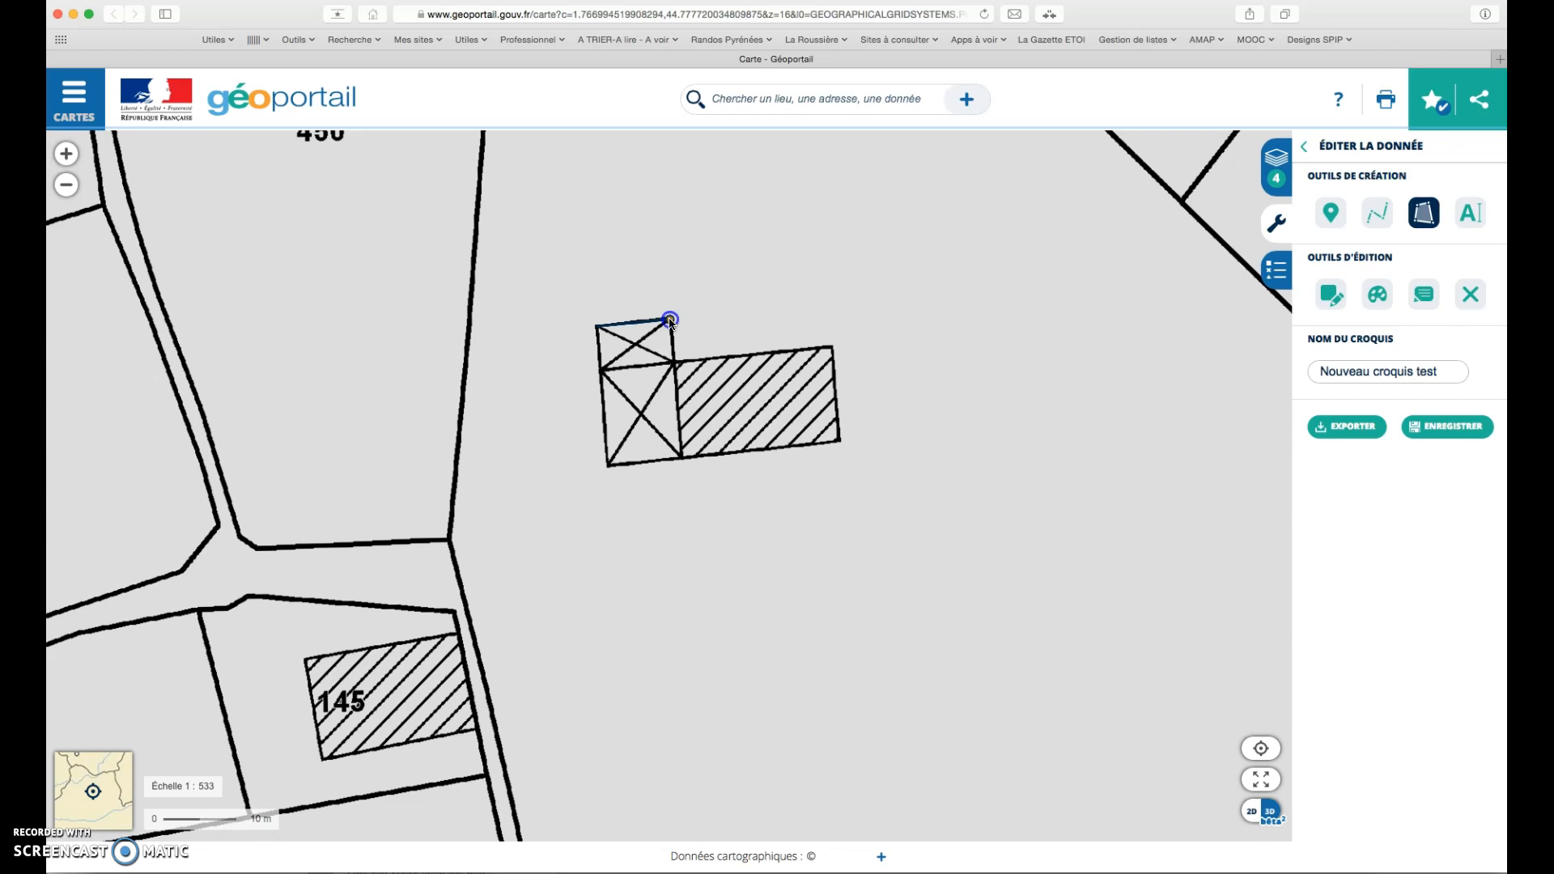
click(675, 363)
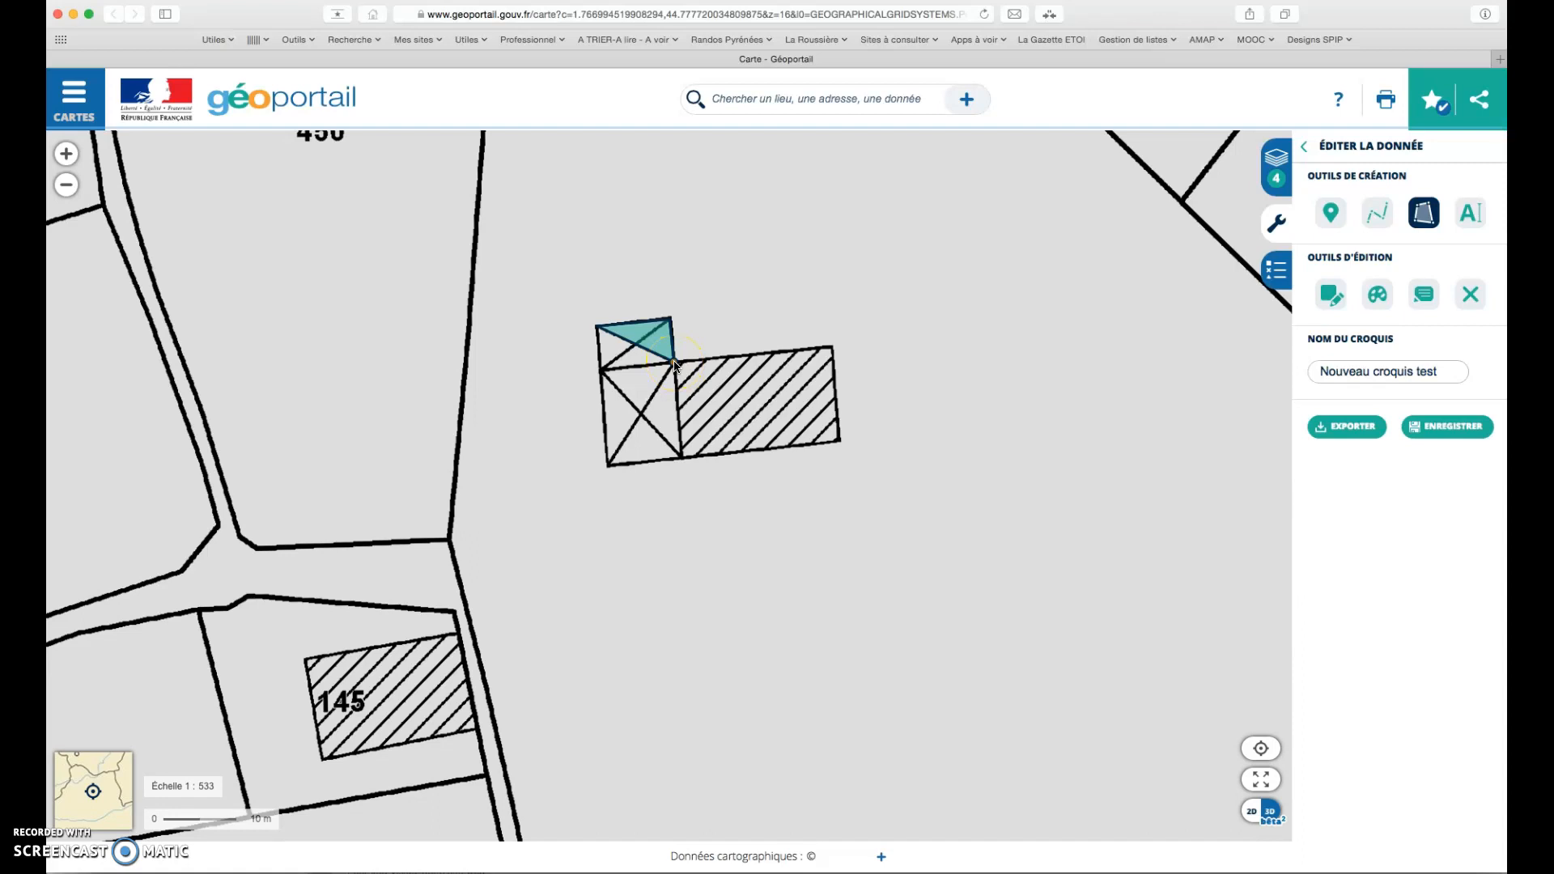
click(338, 260)
click(670, 328)
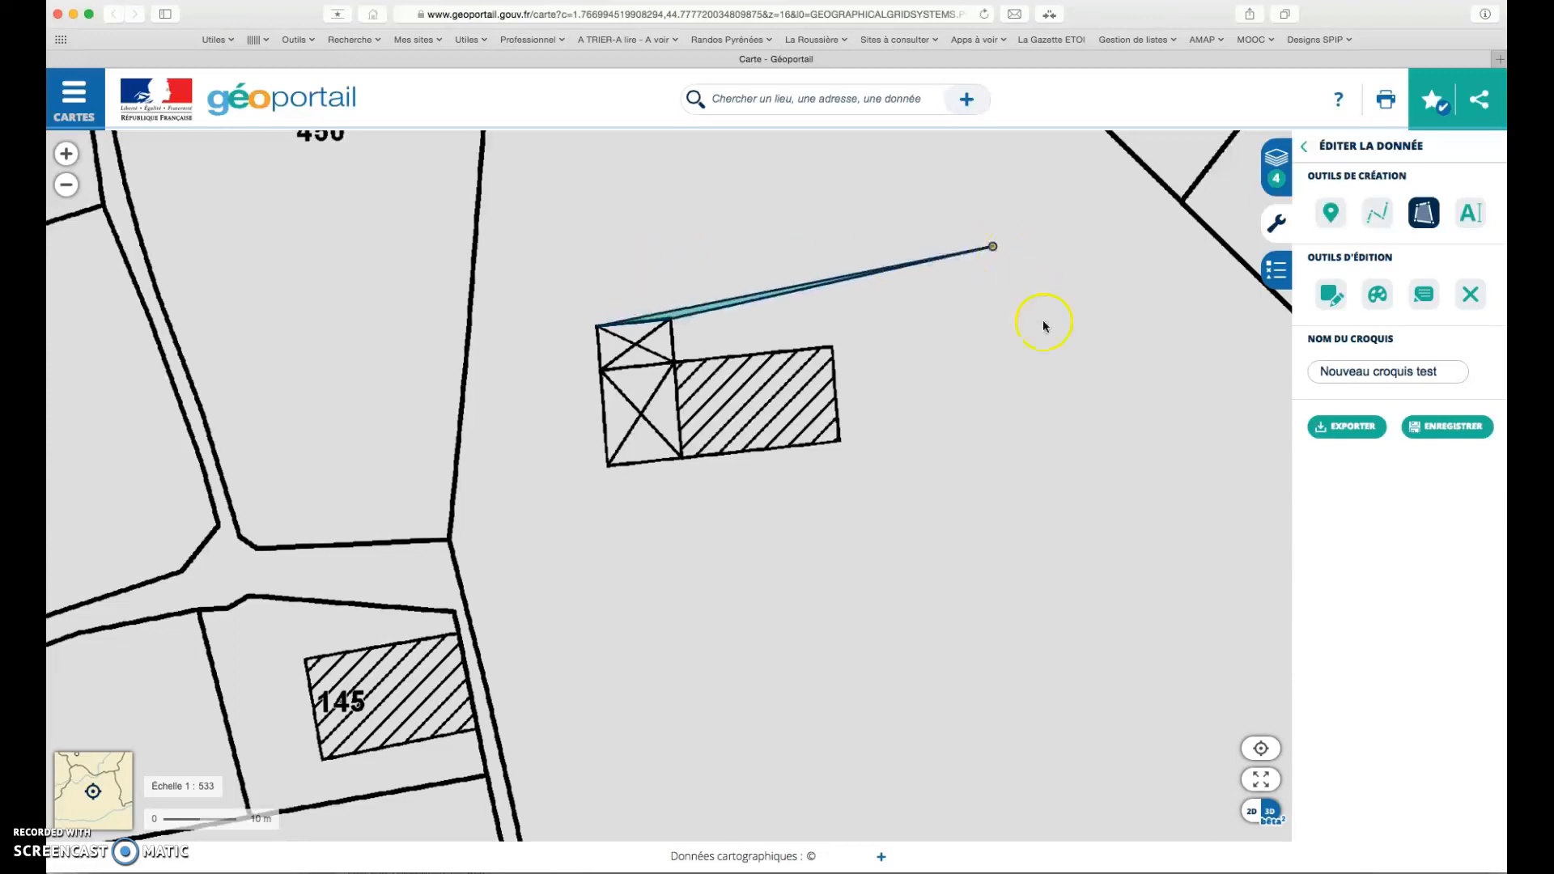
click(1026, 439)
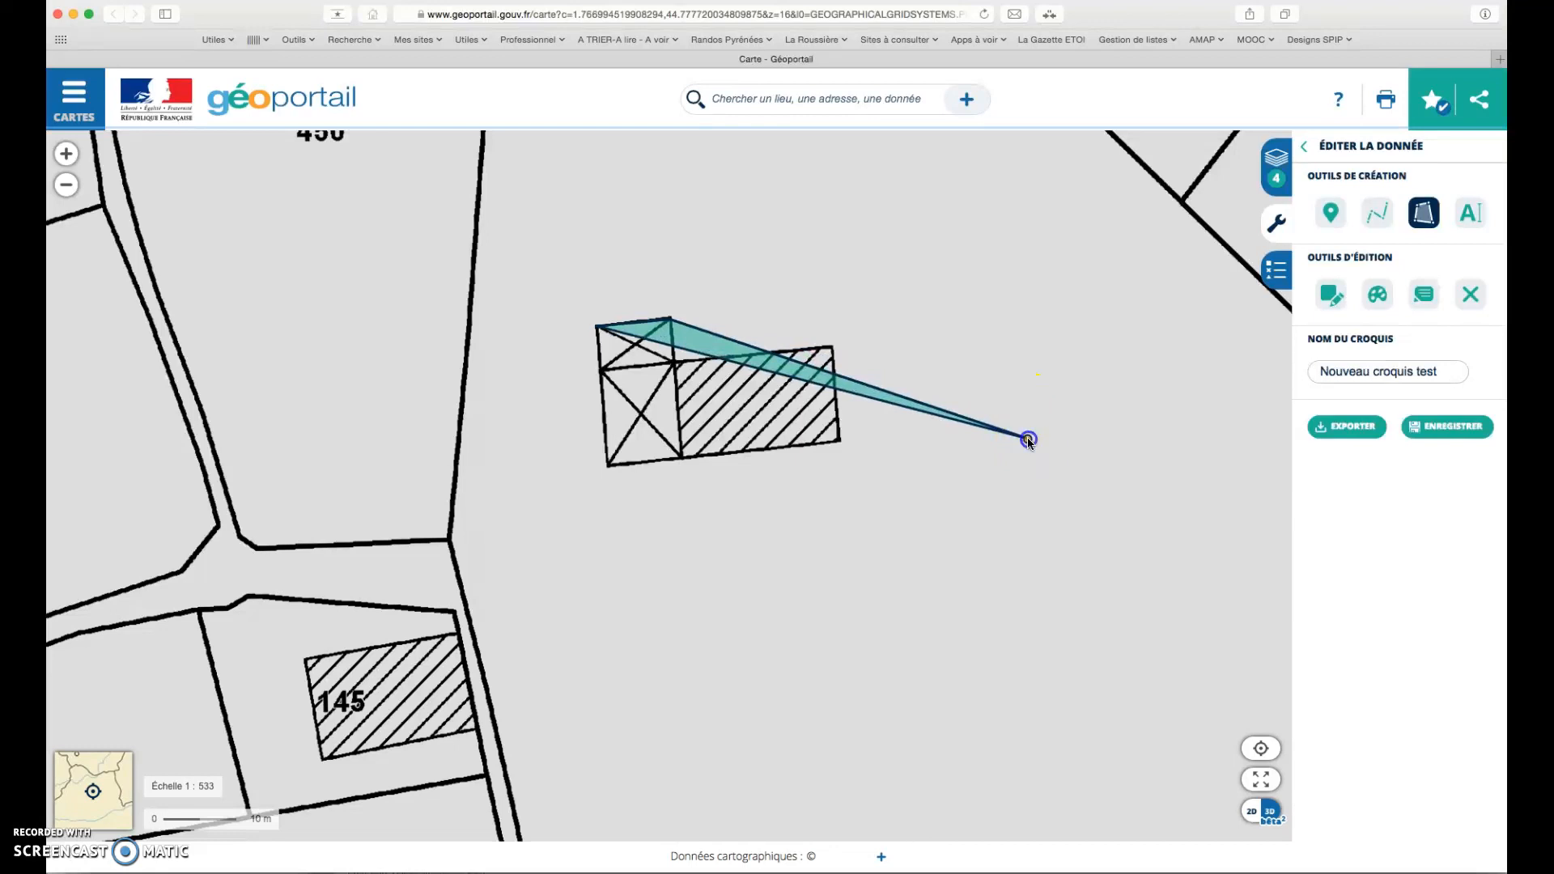
drag(1027, 435, 1069, 507)
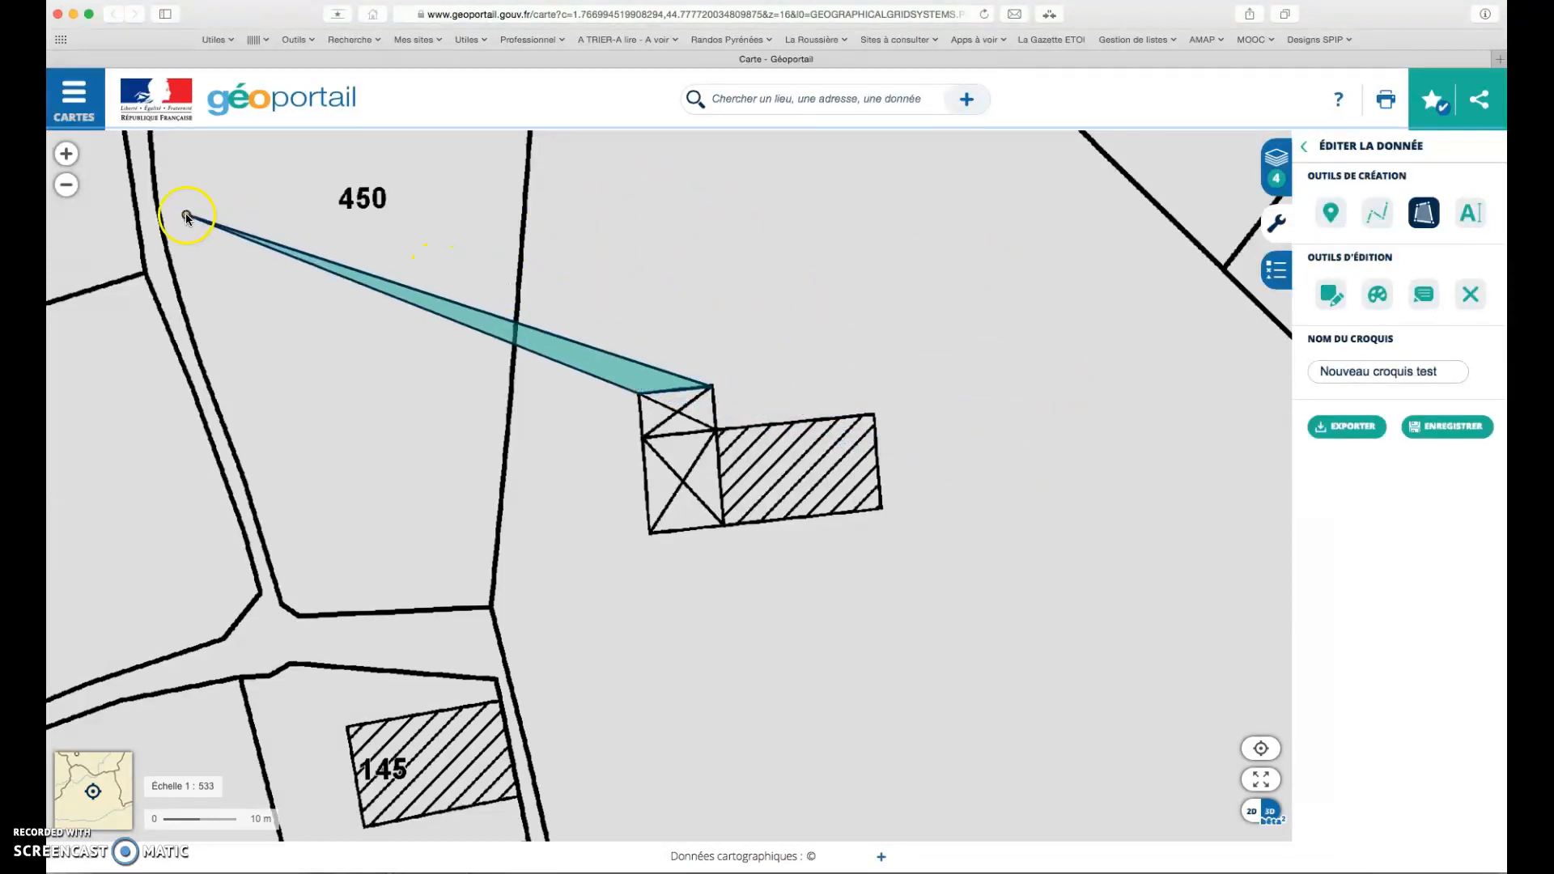
click(67, 187)
click(66, 155)
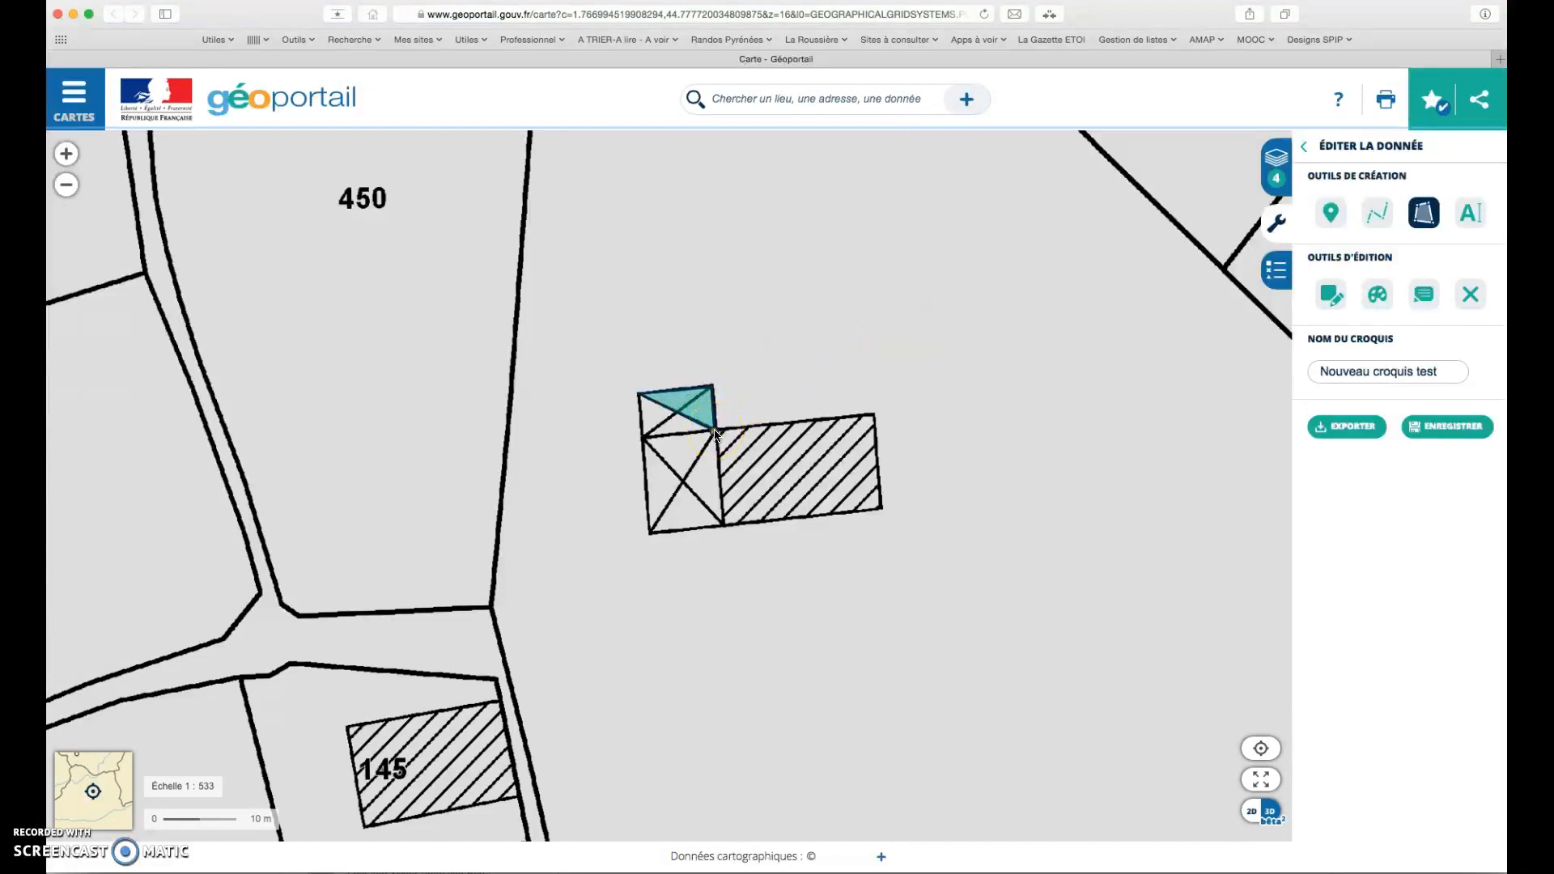
click(716, 431)
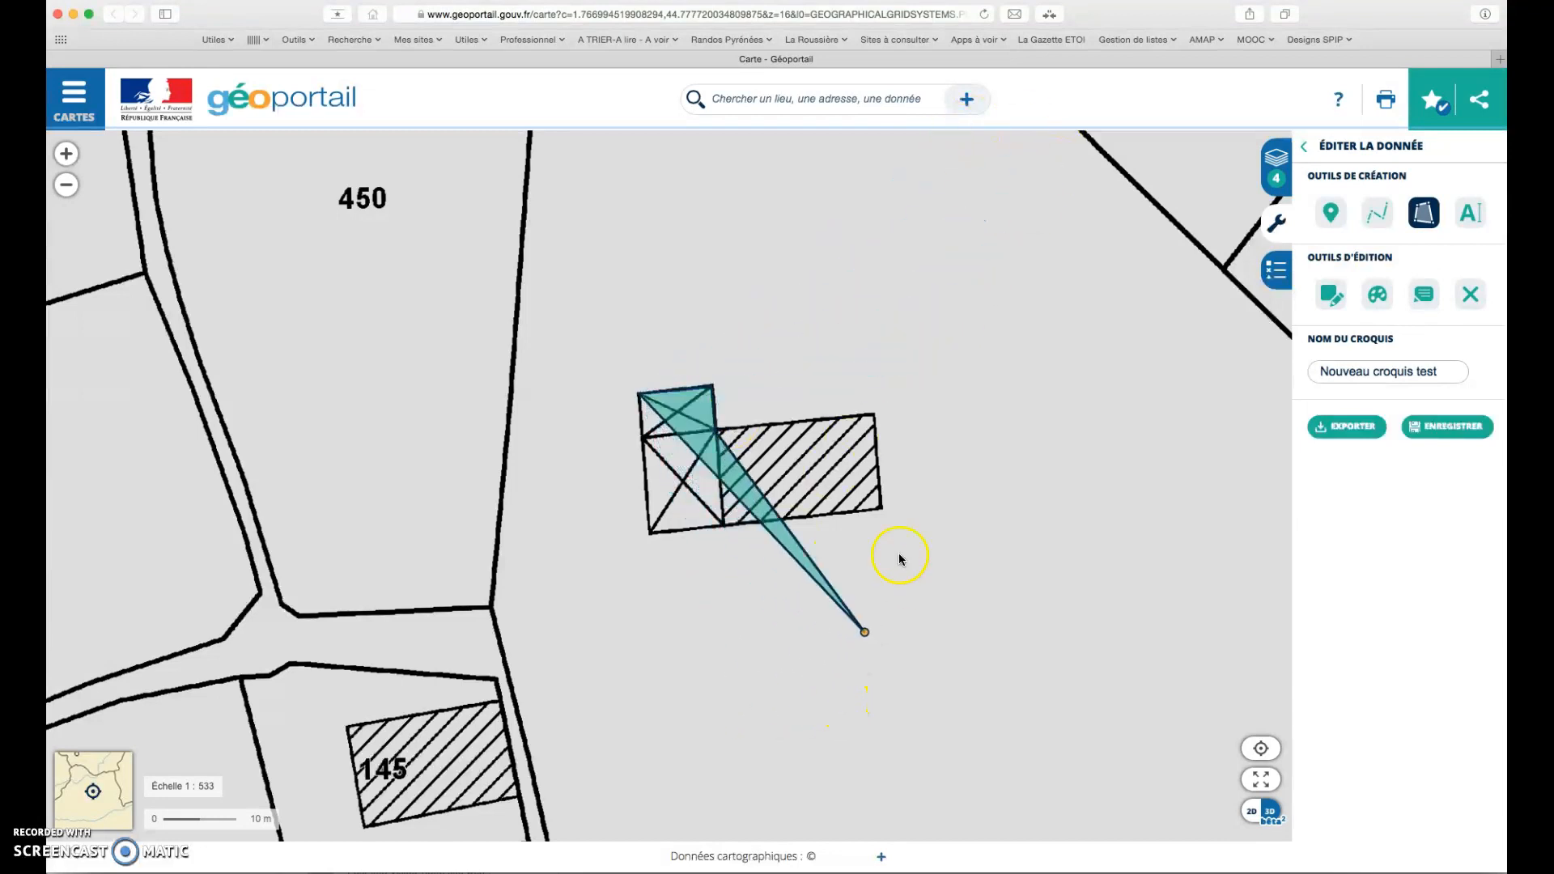
click(875, 414)
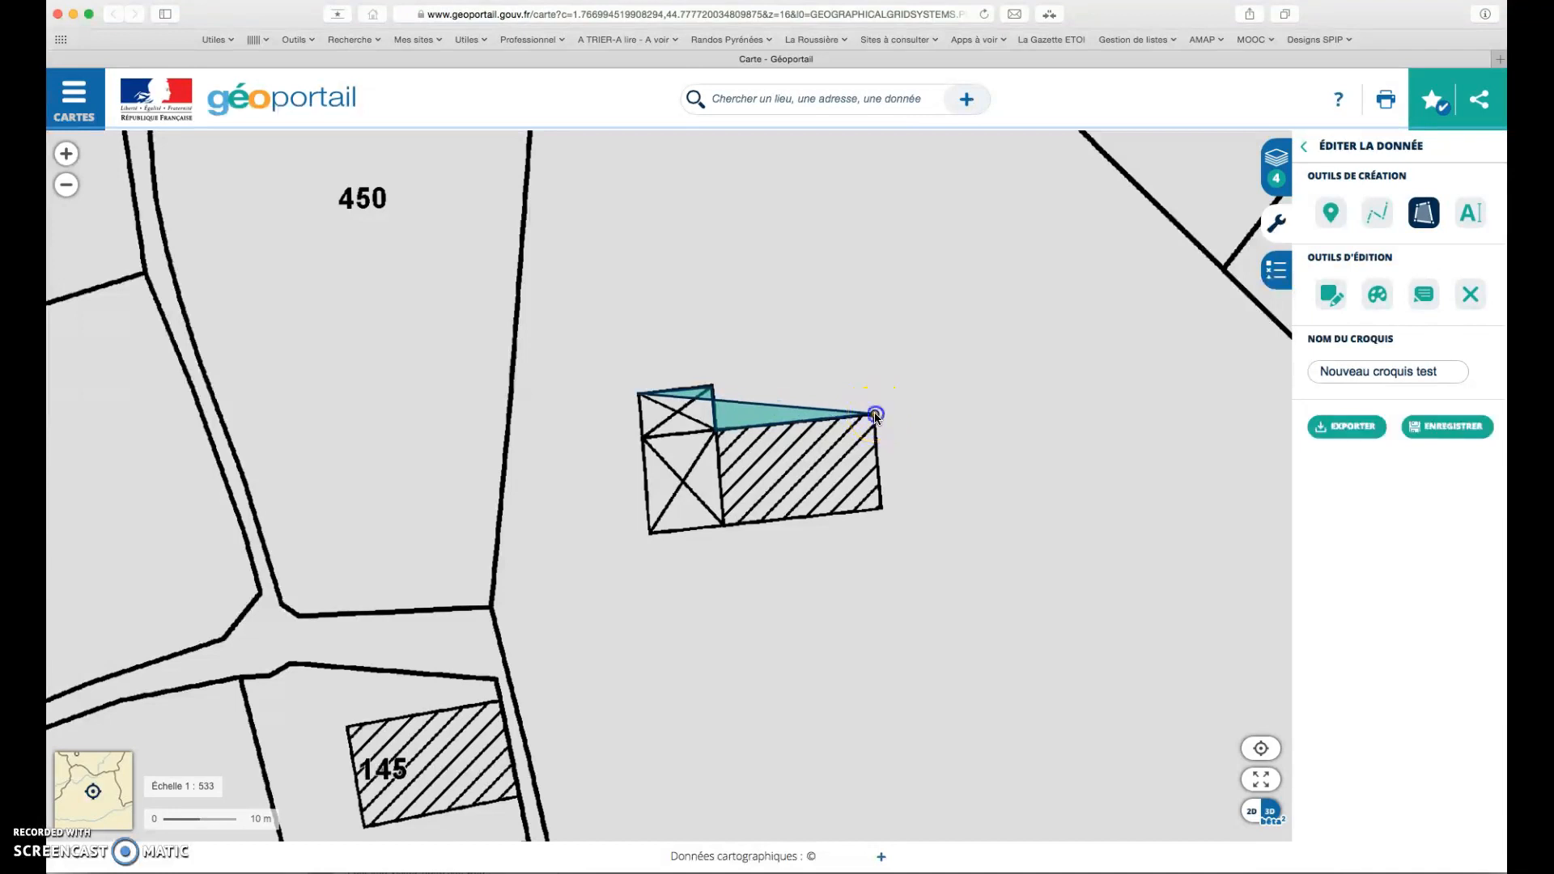
click(880, 508)
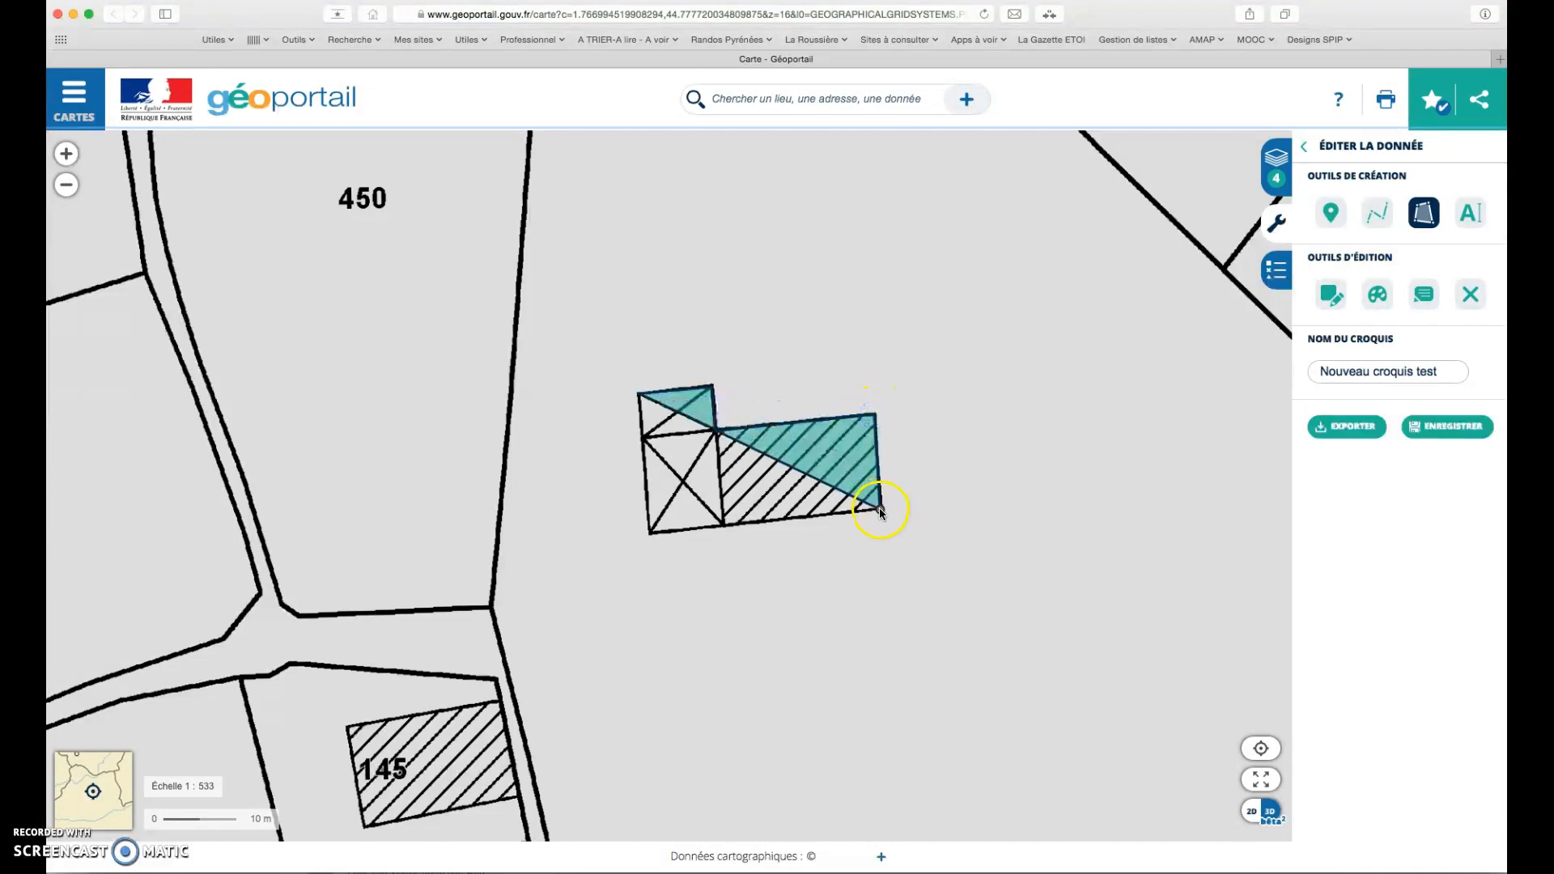
click(649, 534)
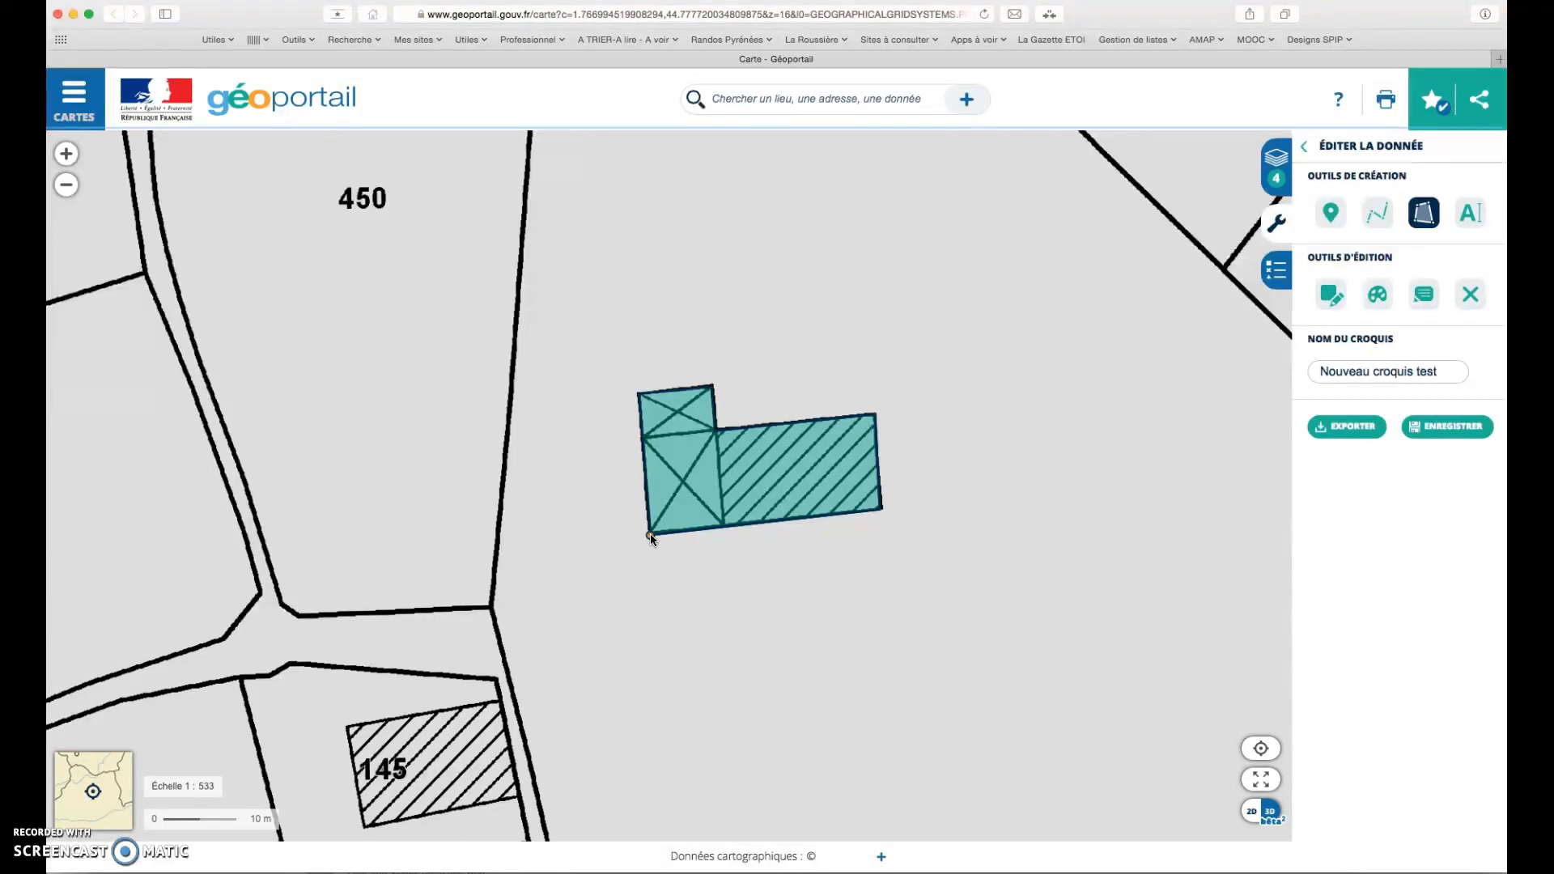
click(650, 532)
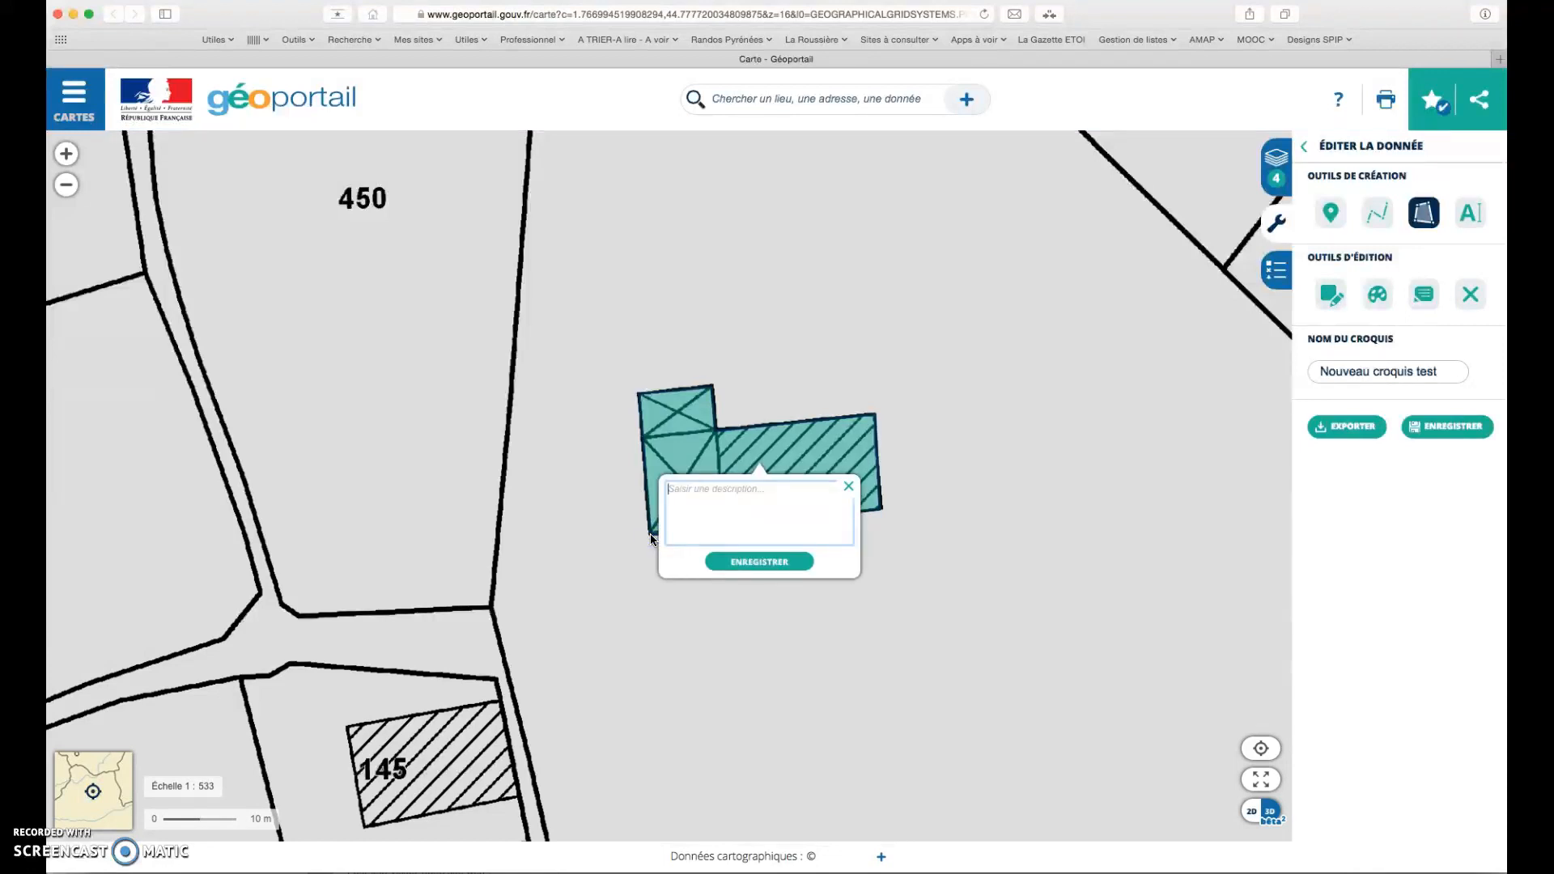
Save the description "Bergerie" for the building polygon and stop drawing polygons
text(Bergerie)
click(701, 593)
click(763, 562)
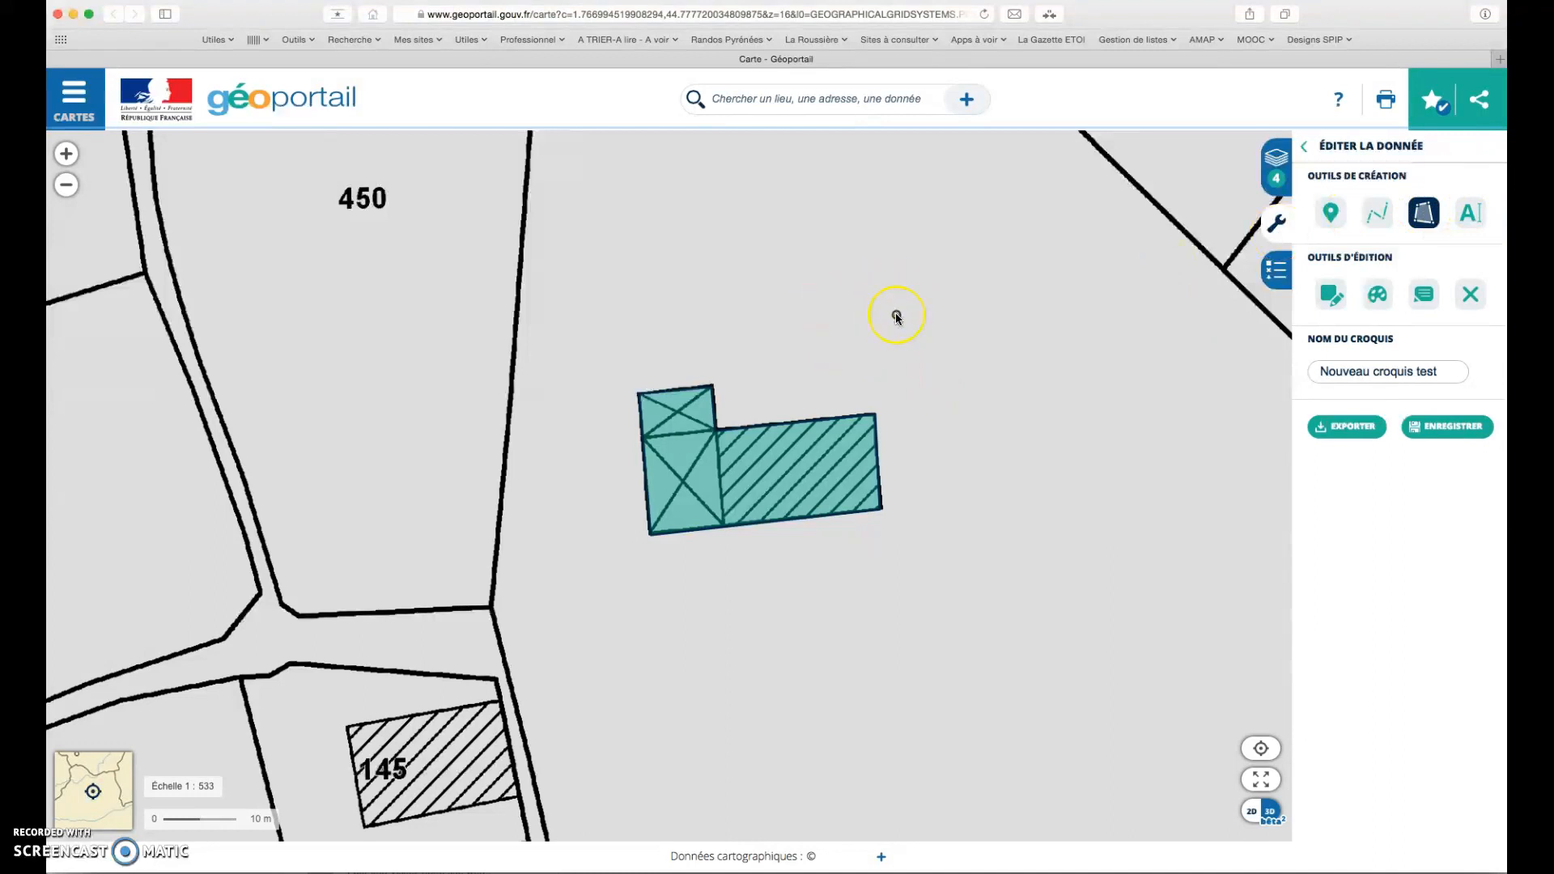
click(1424, 213)
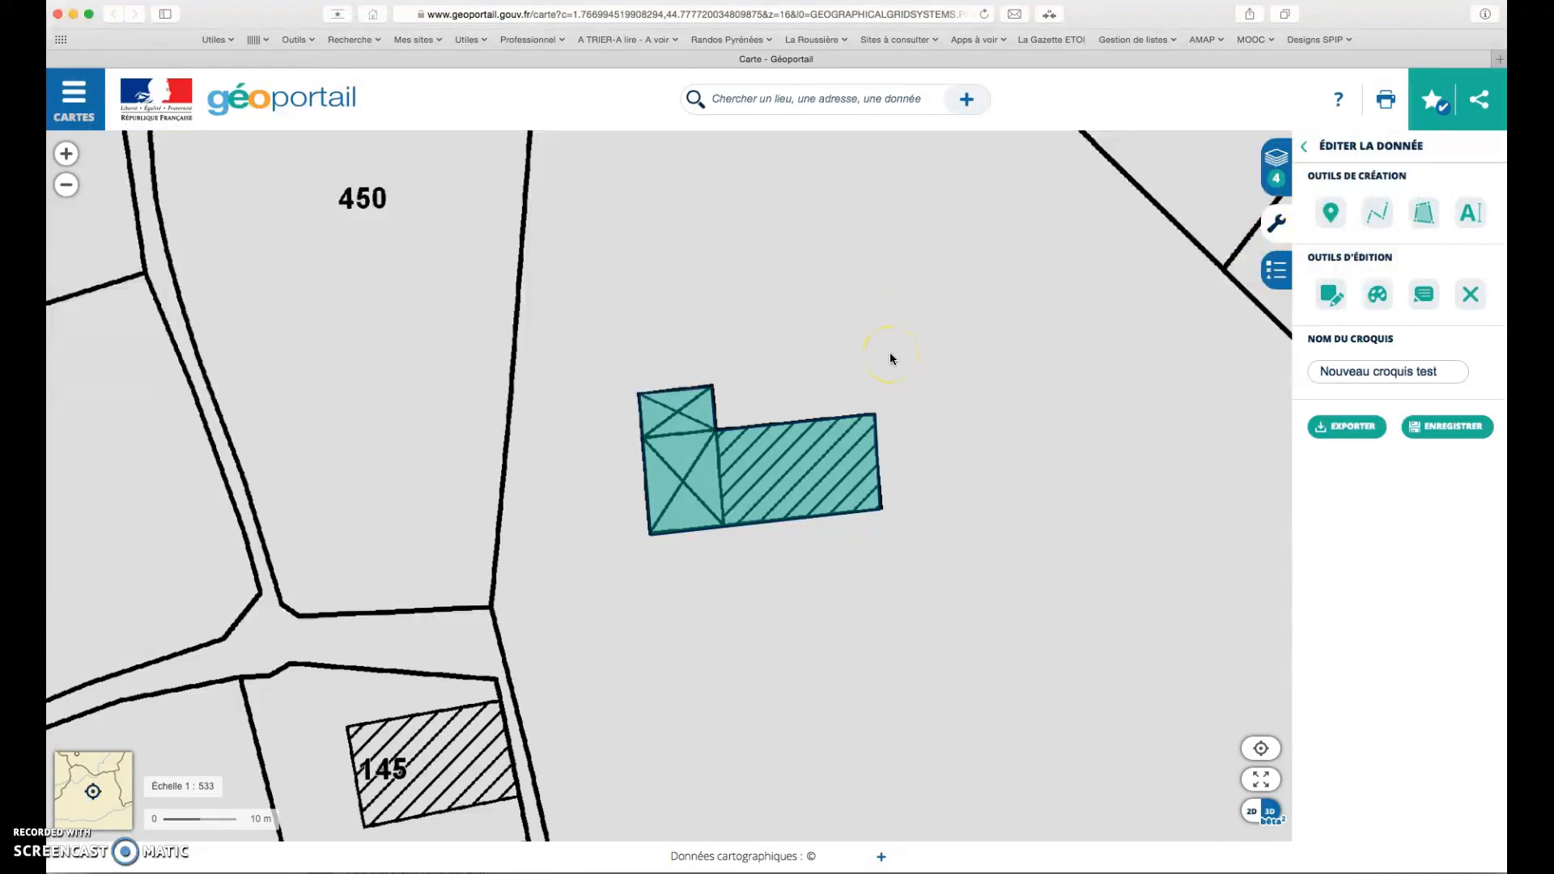
Place a point marker south of the building with the description "Ferme de Clayrac", and stop placing markers
click(1331, 213)
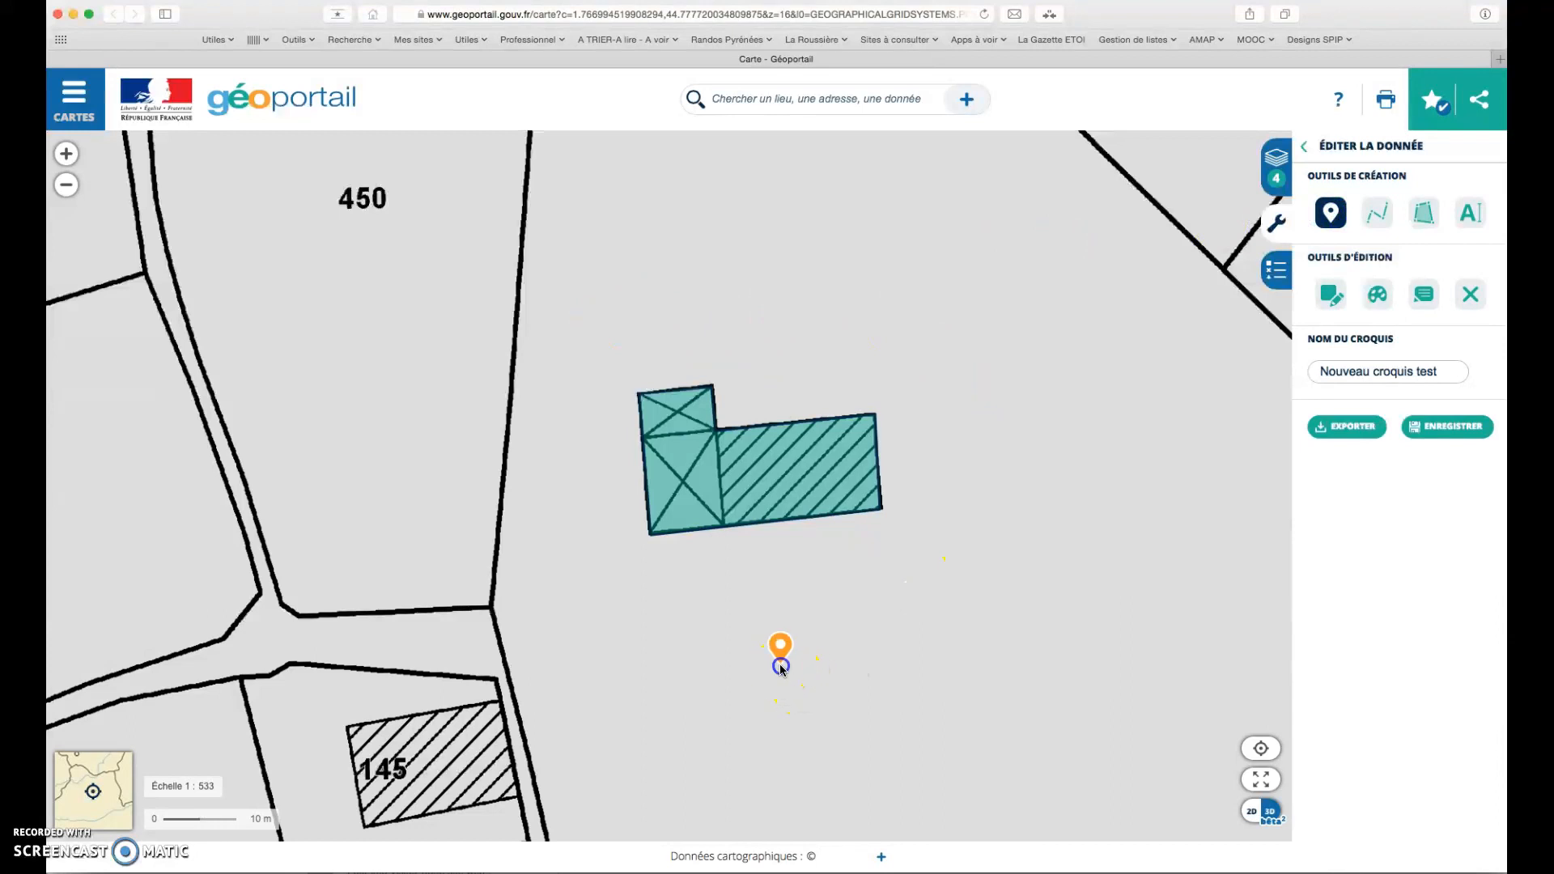
click(781, 669)
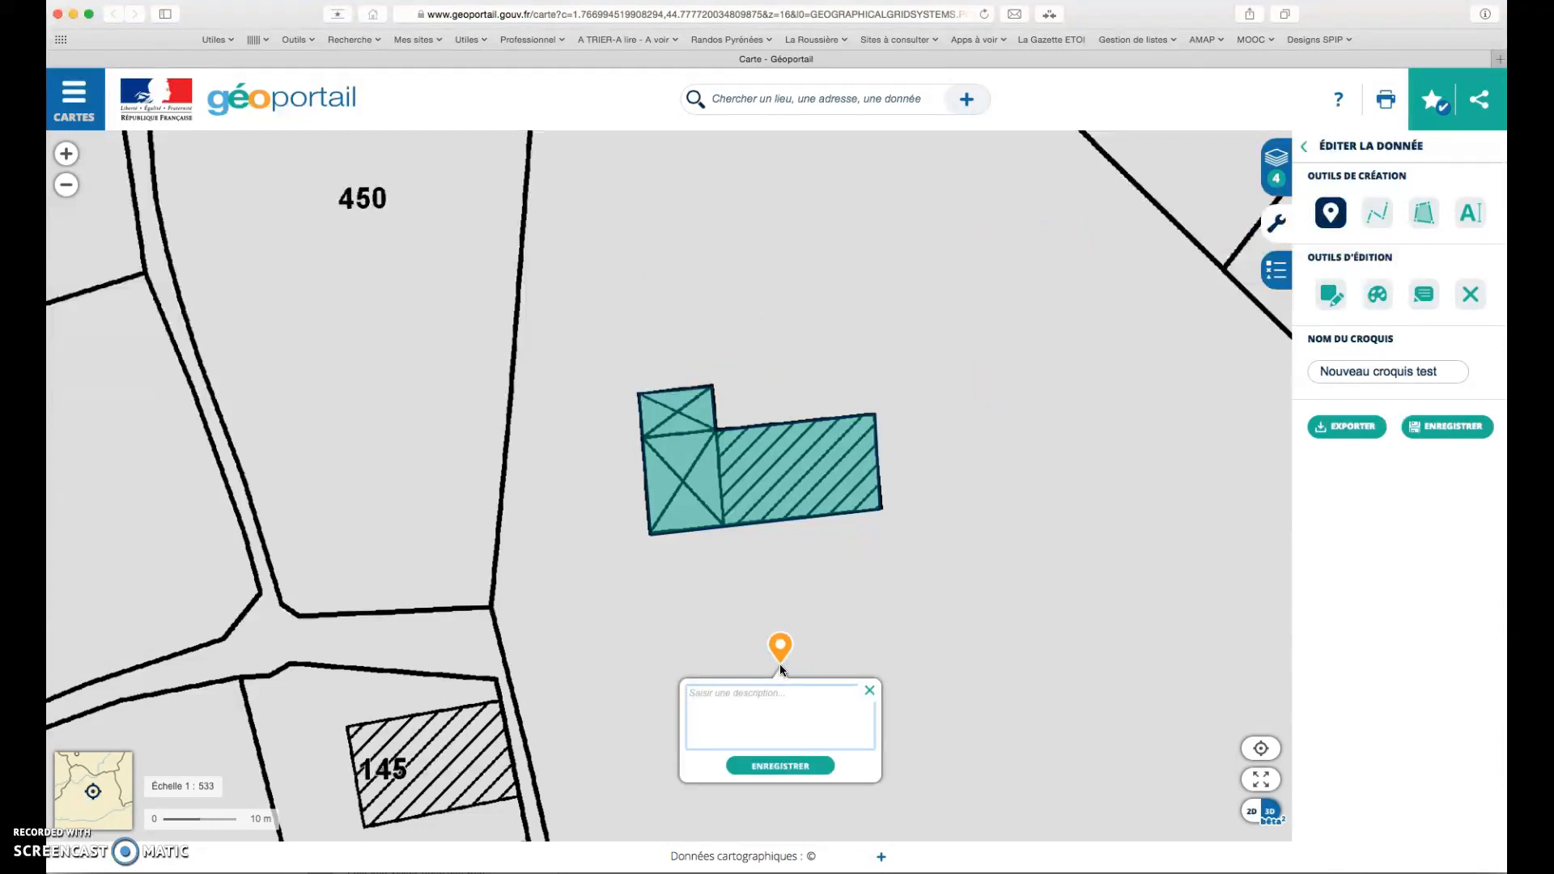
text(Ferme)
text(de Clayrac)
click(781, 766)
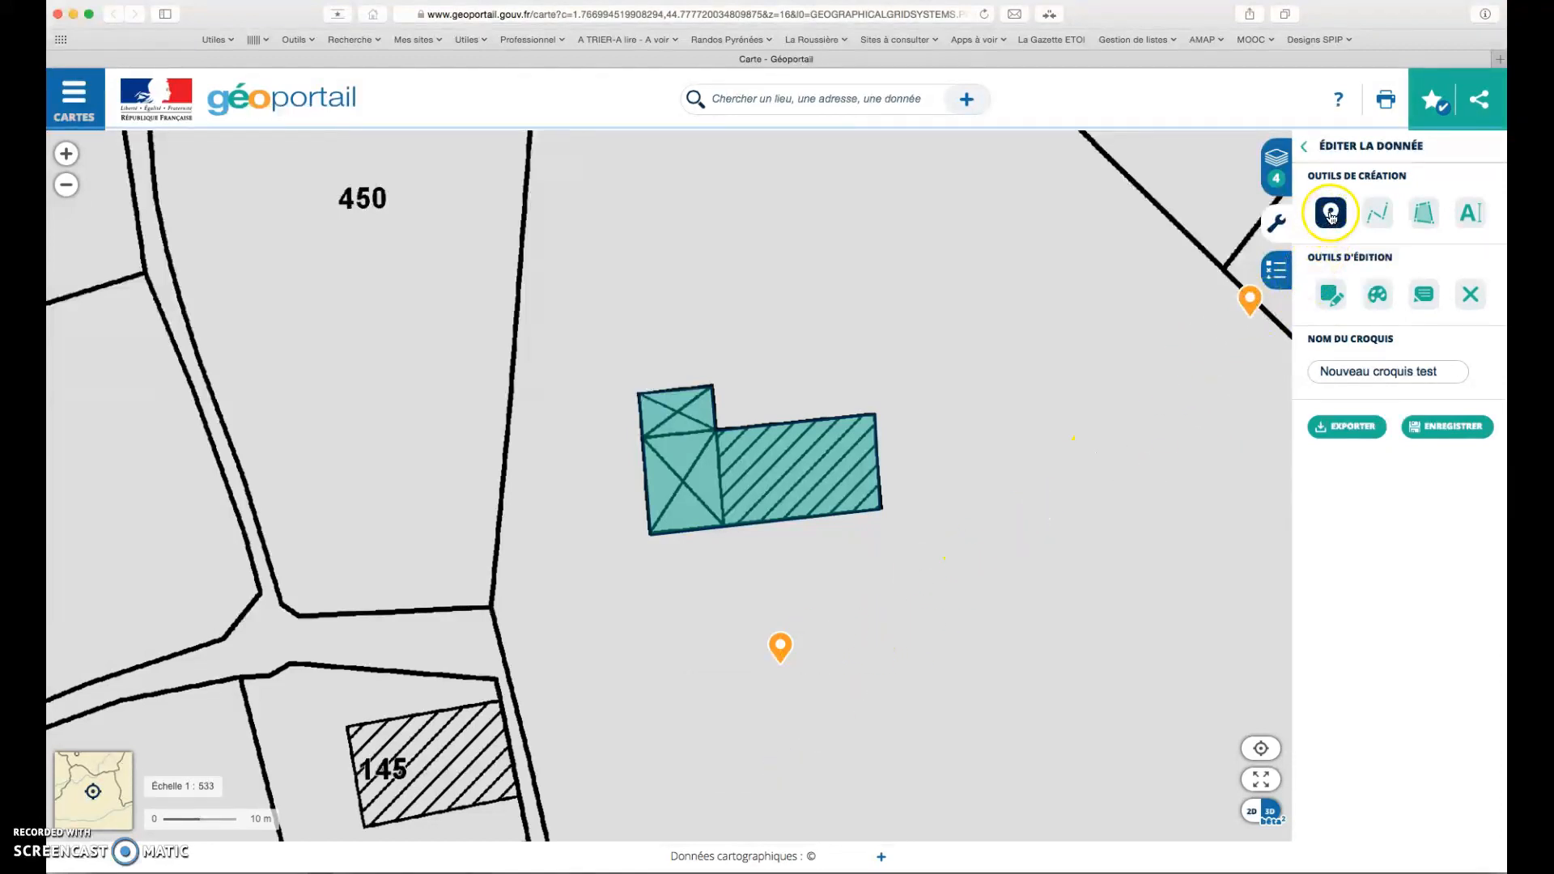
click(1335, 215)
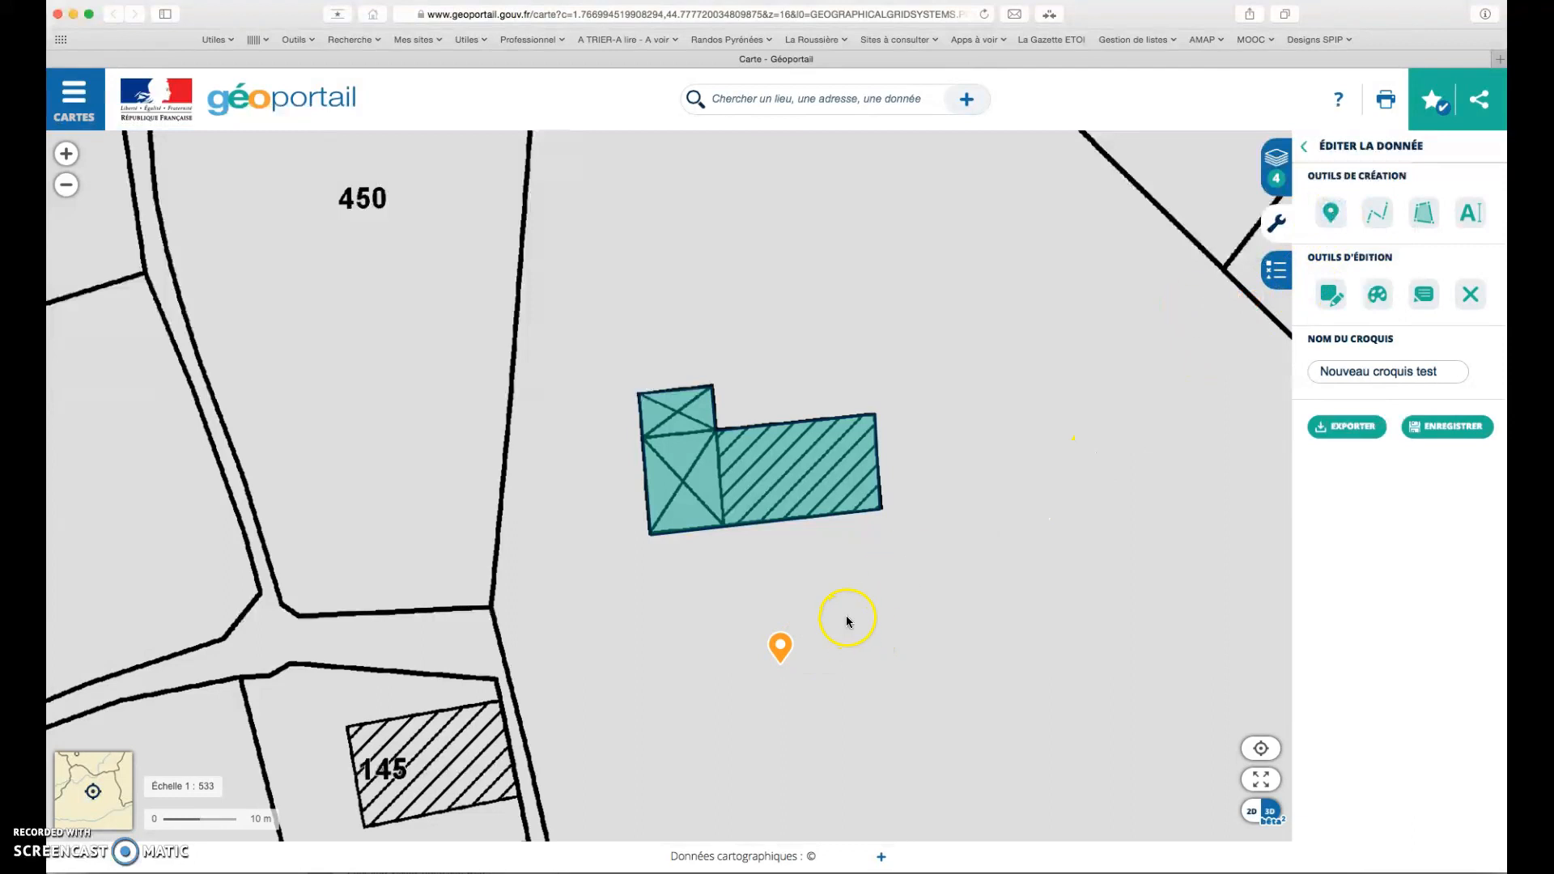
Check the descriptions attached to the point marker and the building polygon
click(782, 646)
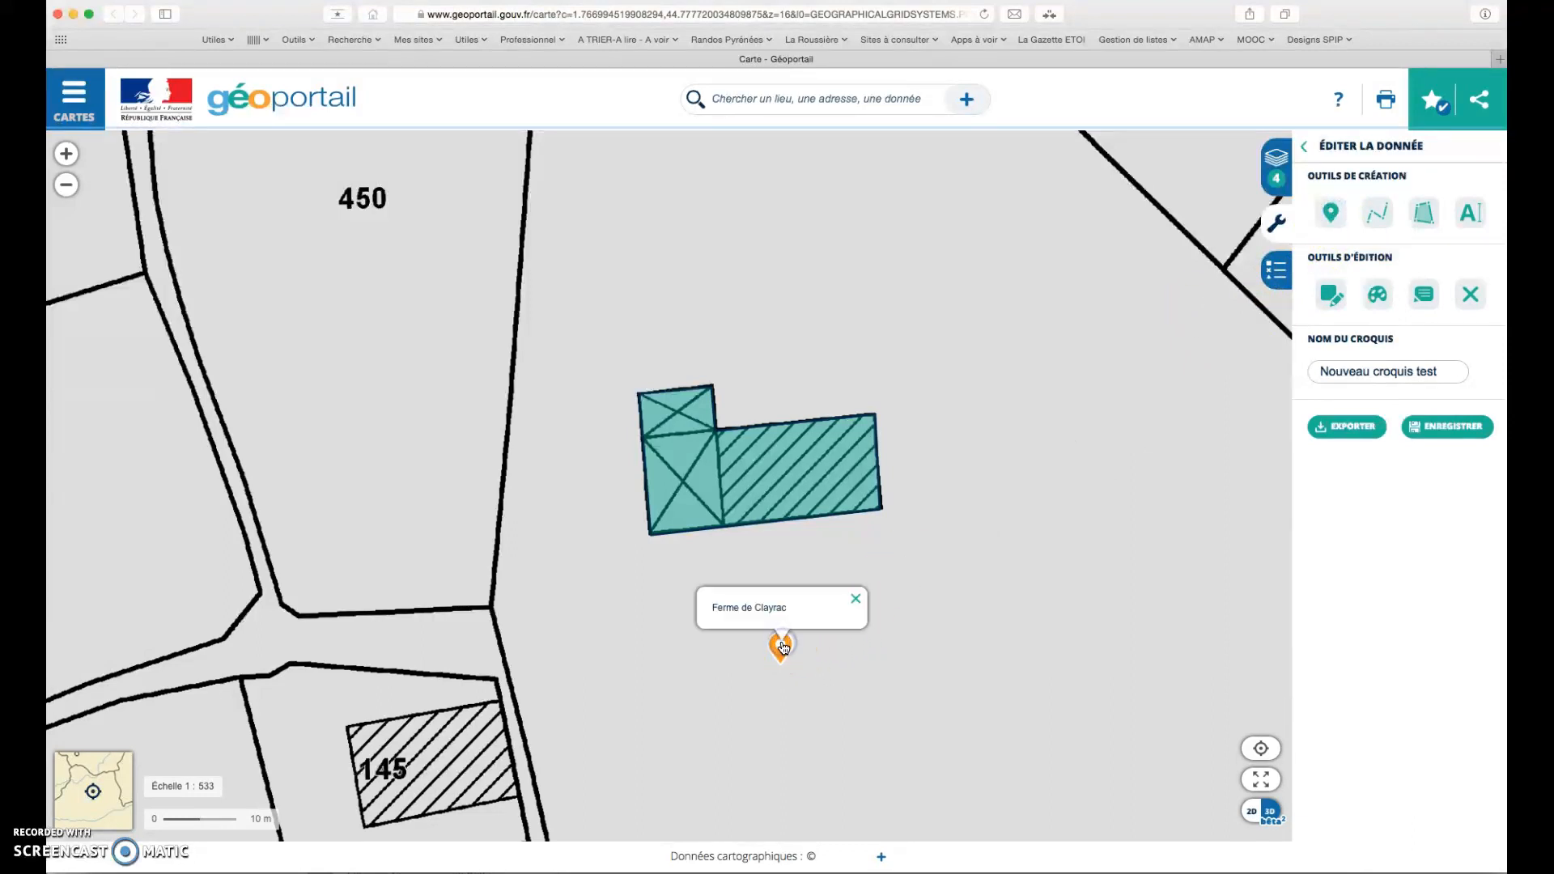
click(783, 459)
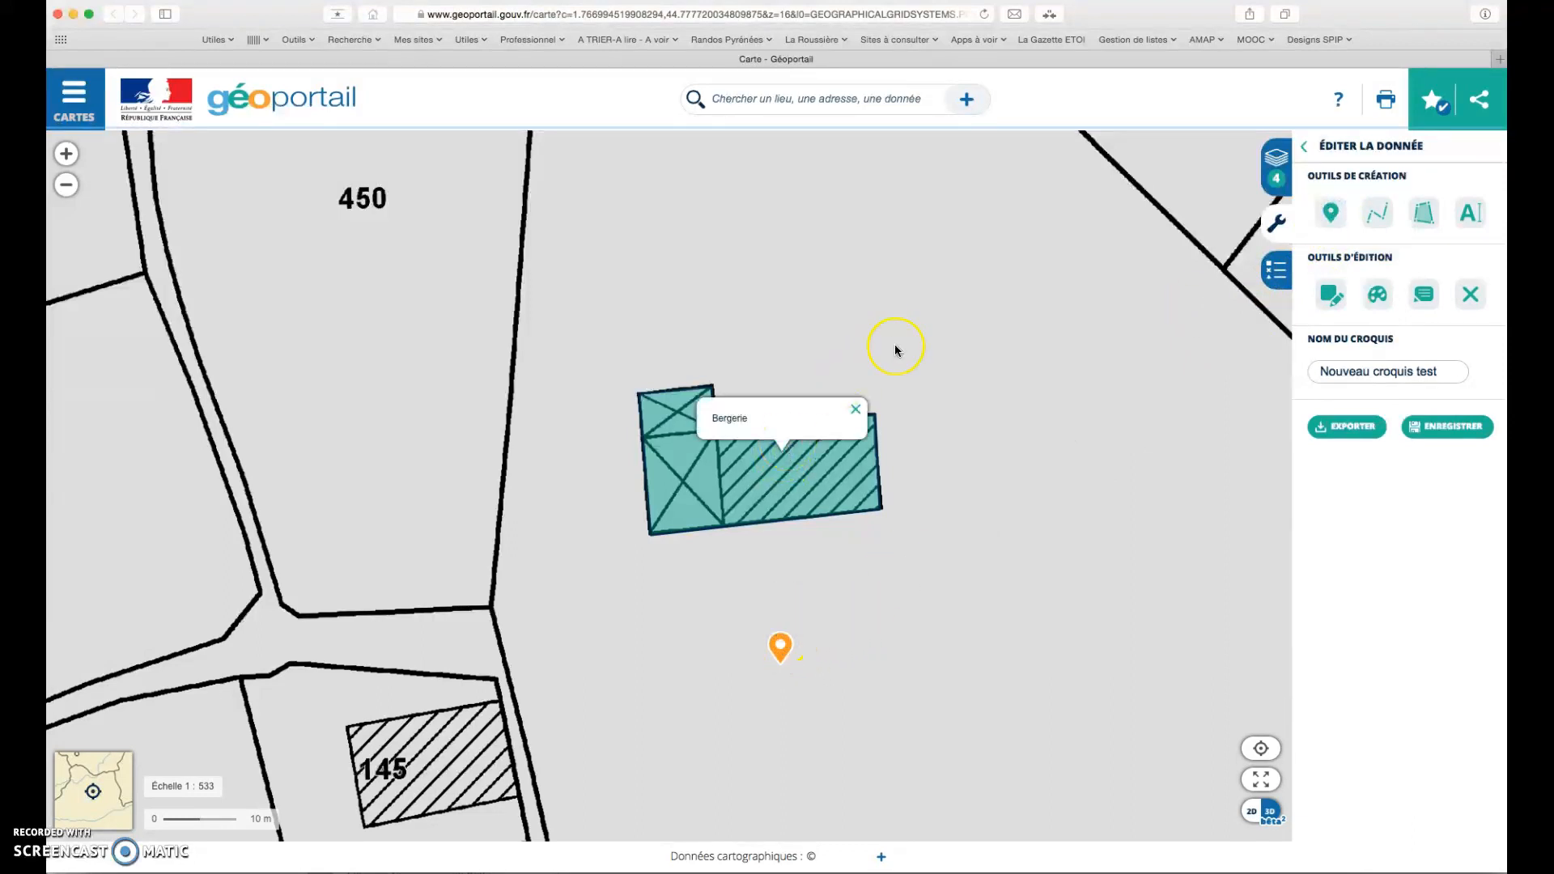
click(856, 409)
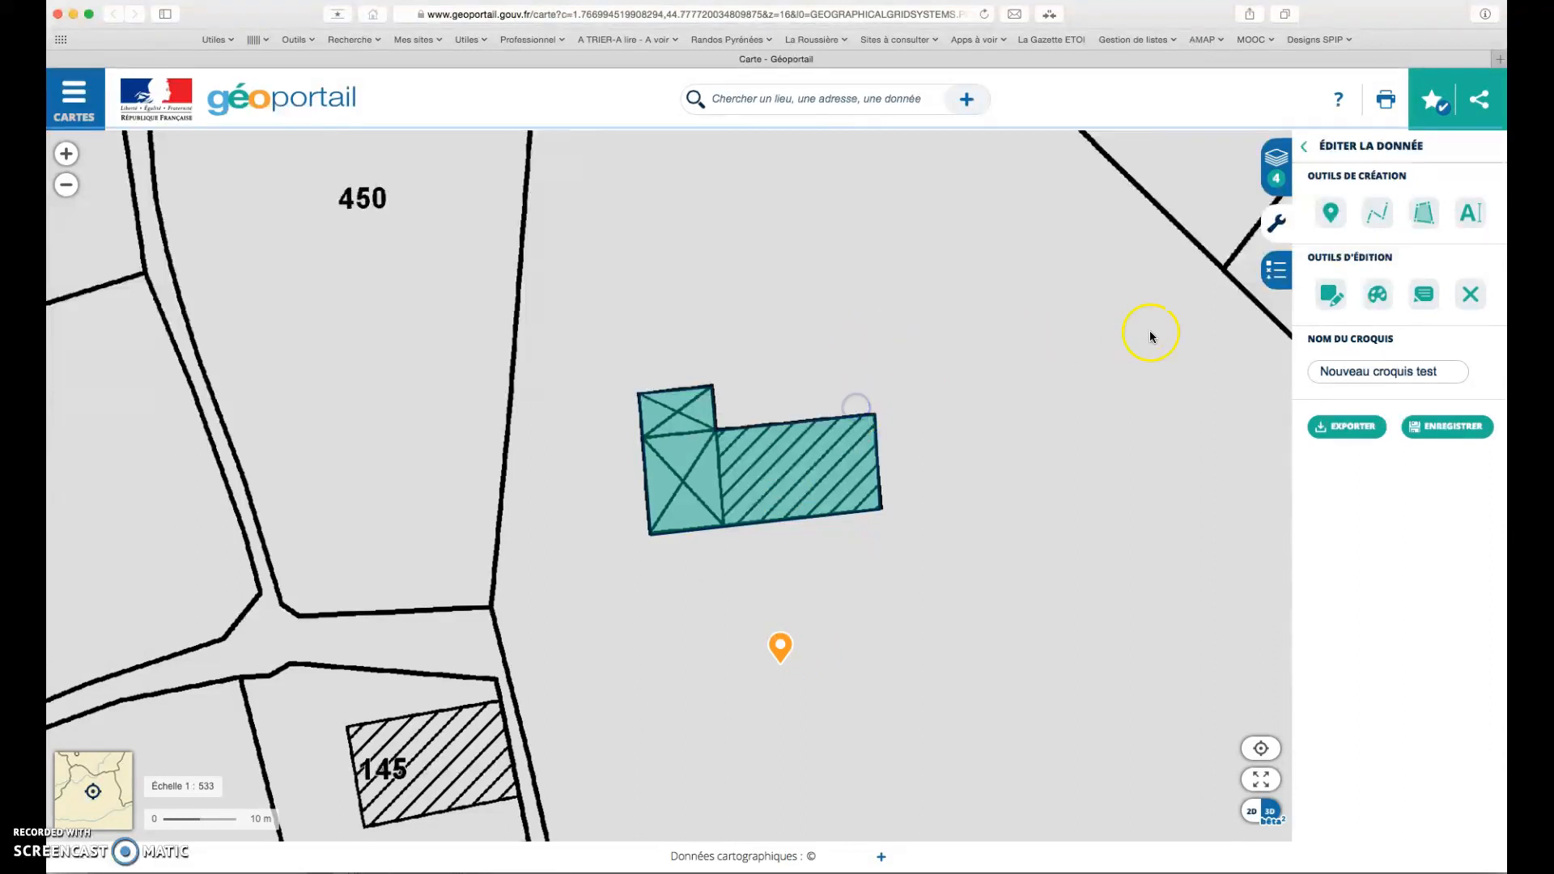
Draw a multi-segment line around the building and the marker, closing it along the east boundary of parcel 450
click(1376, 215)
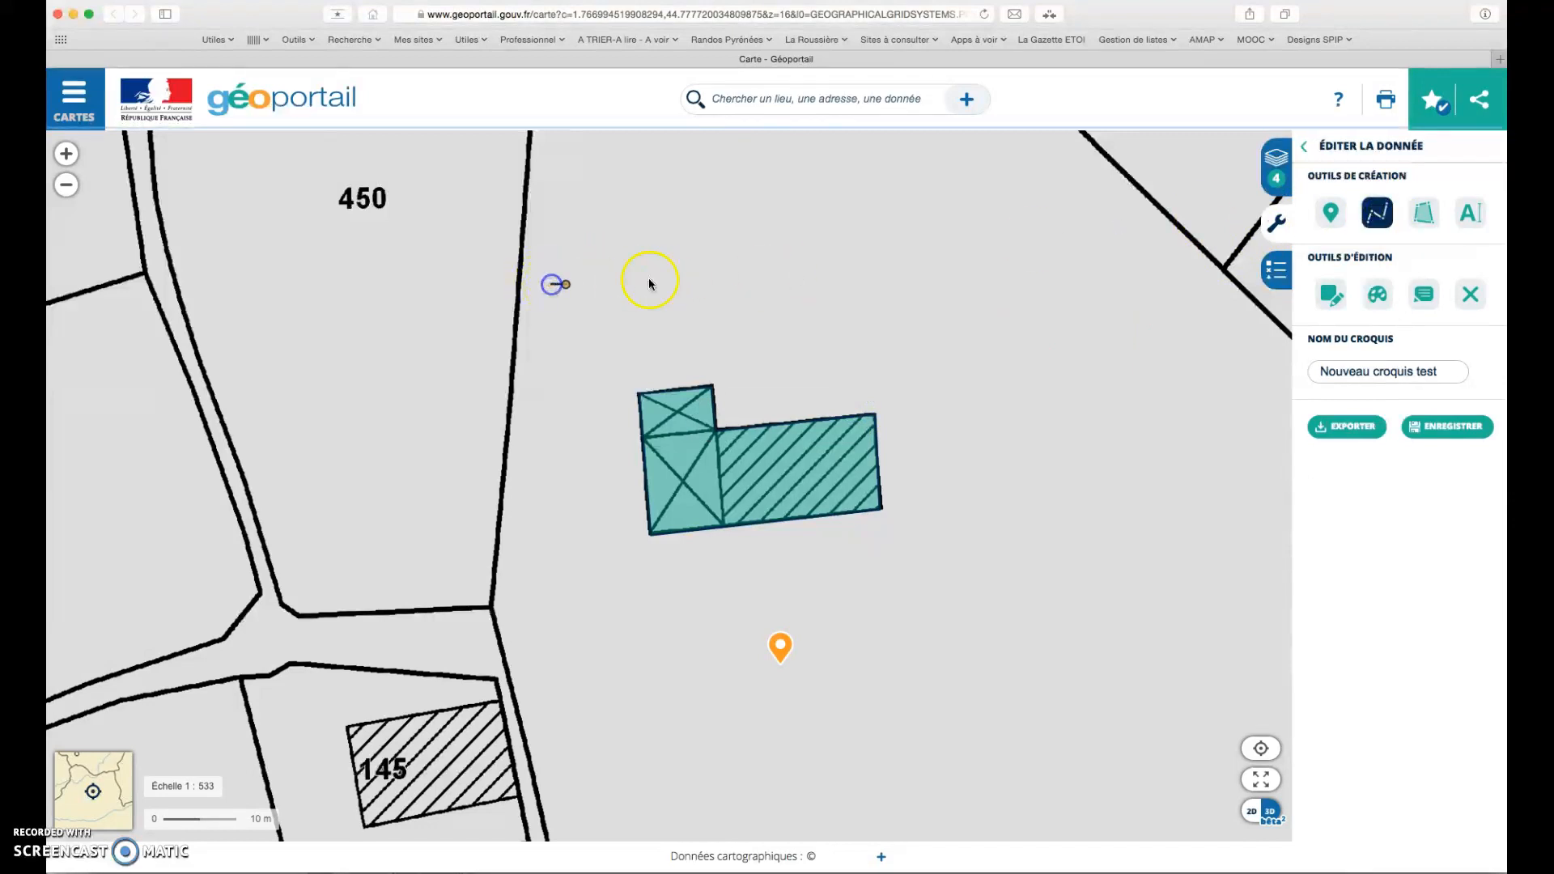
click(975, 285)
click(1073, 457)
click(1062, 636)
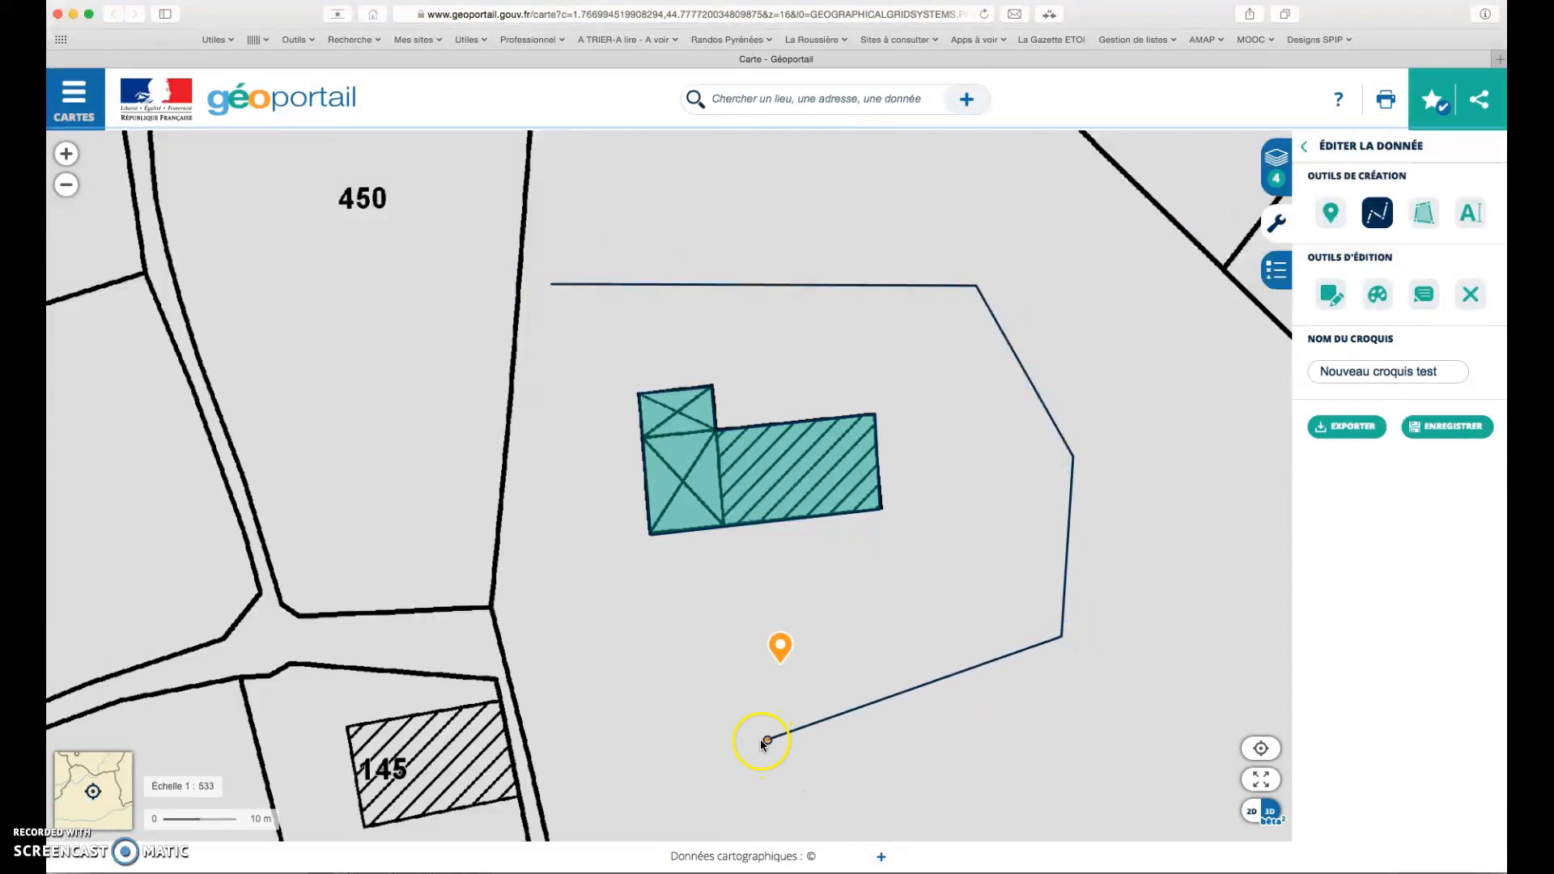
click(758, 761)
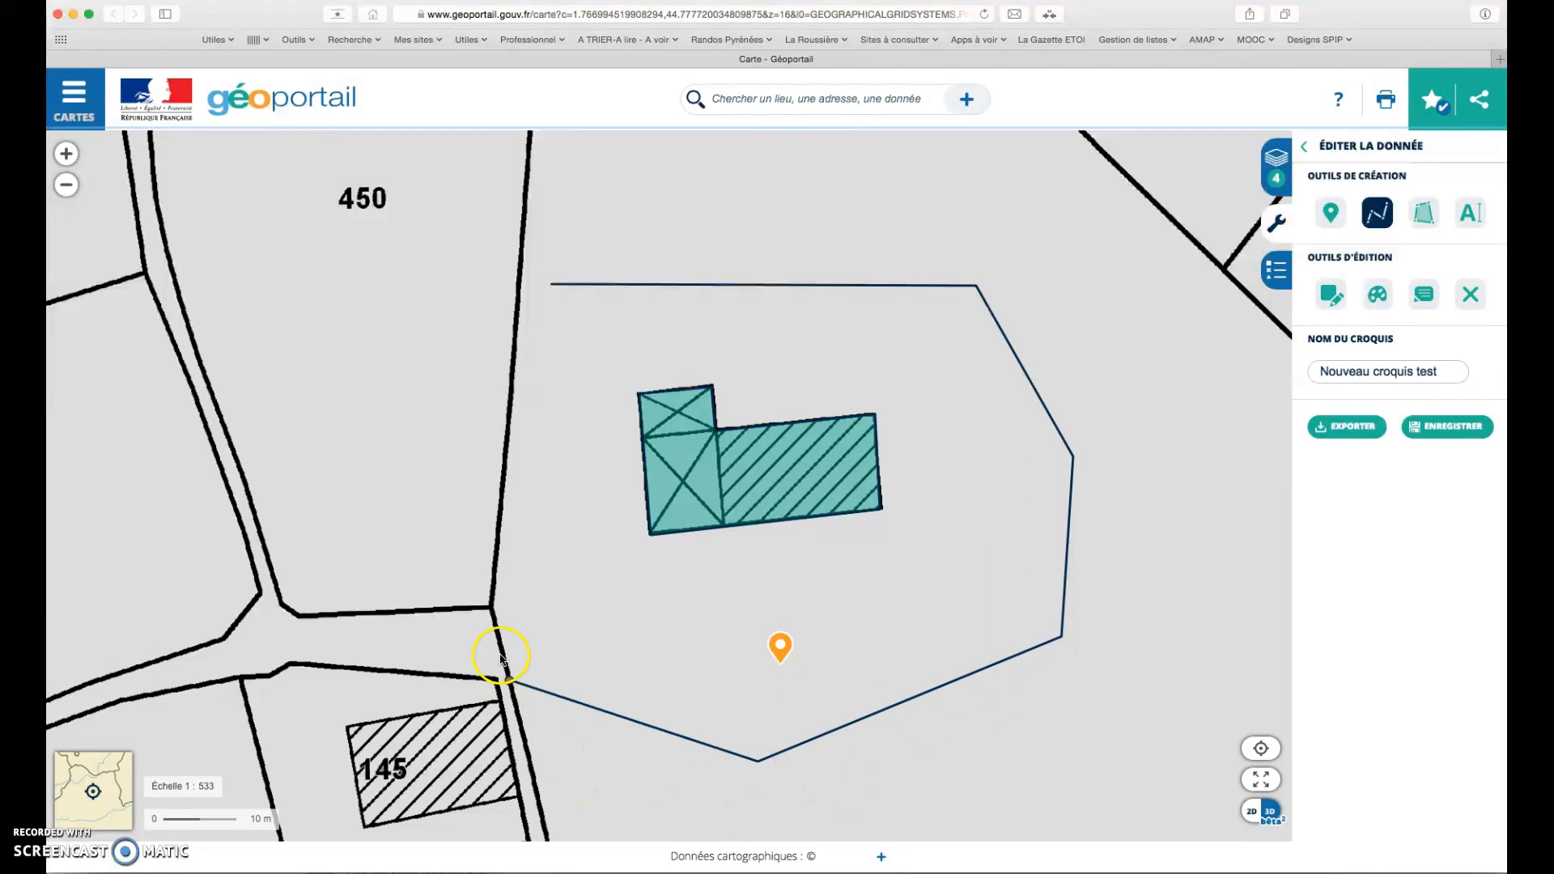
click(491, 607)
double_click(525, 285)
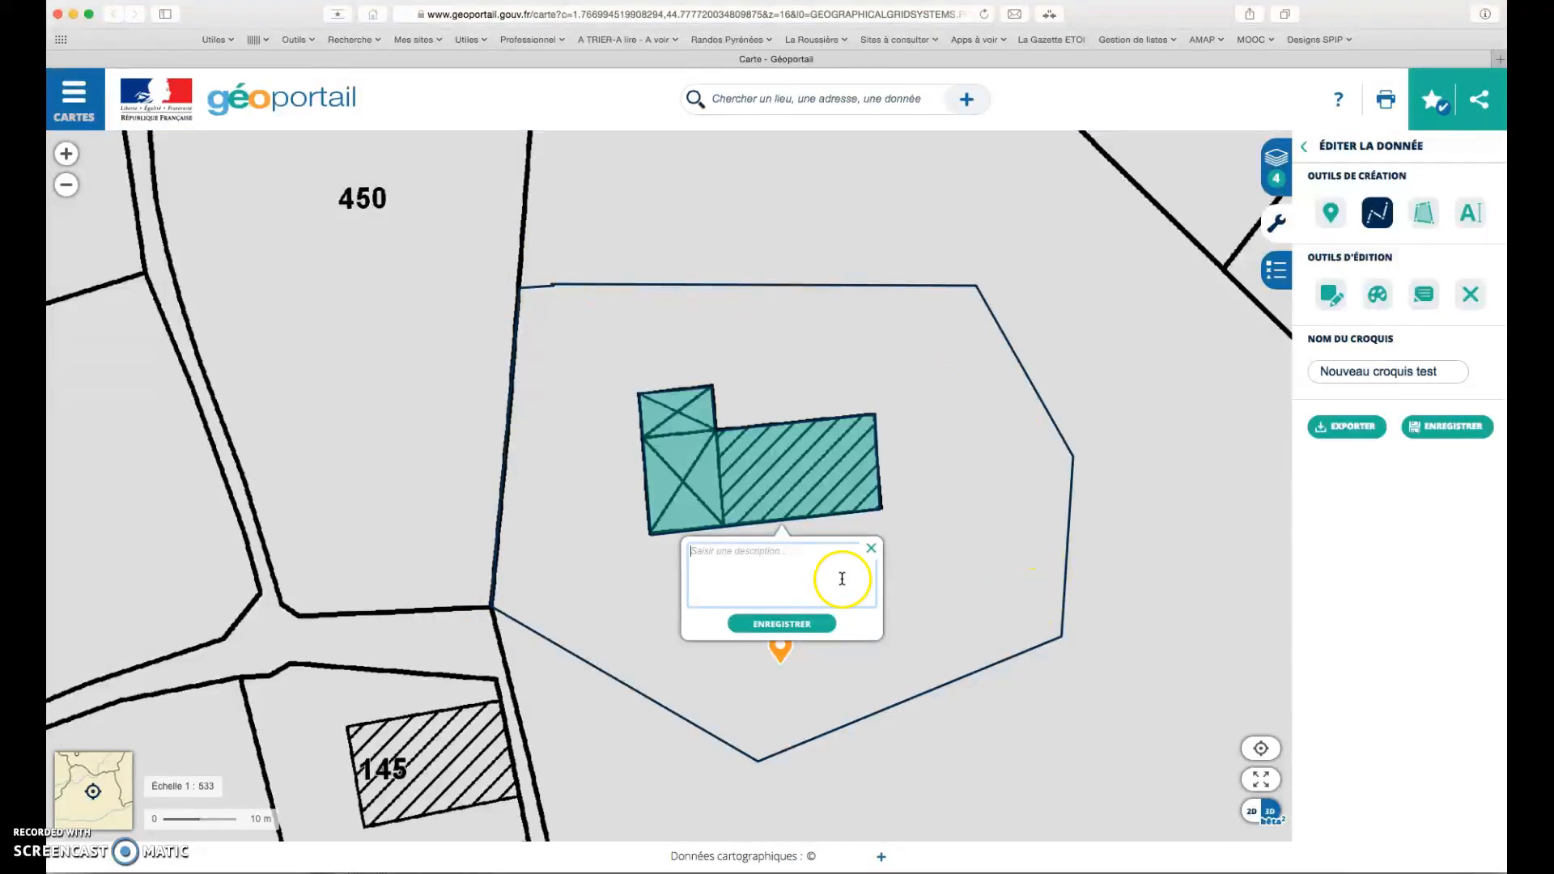
Save "Cloture (future" as the description of the line around the building, and stop drawing lines
text(Cloture (future)
click(816, 631)
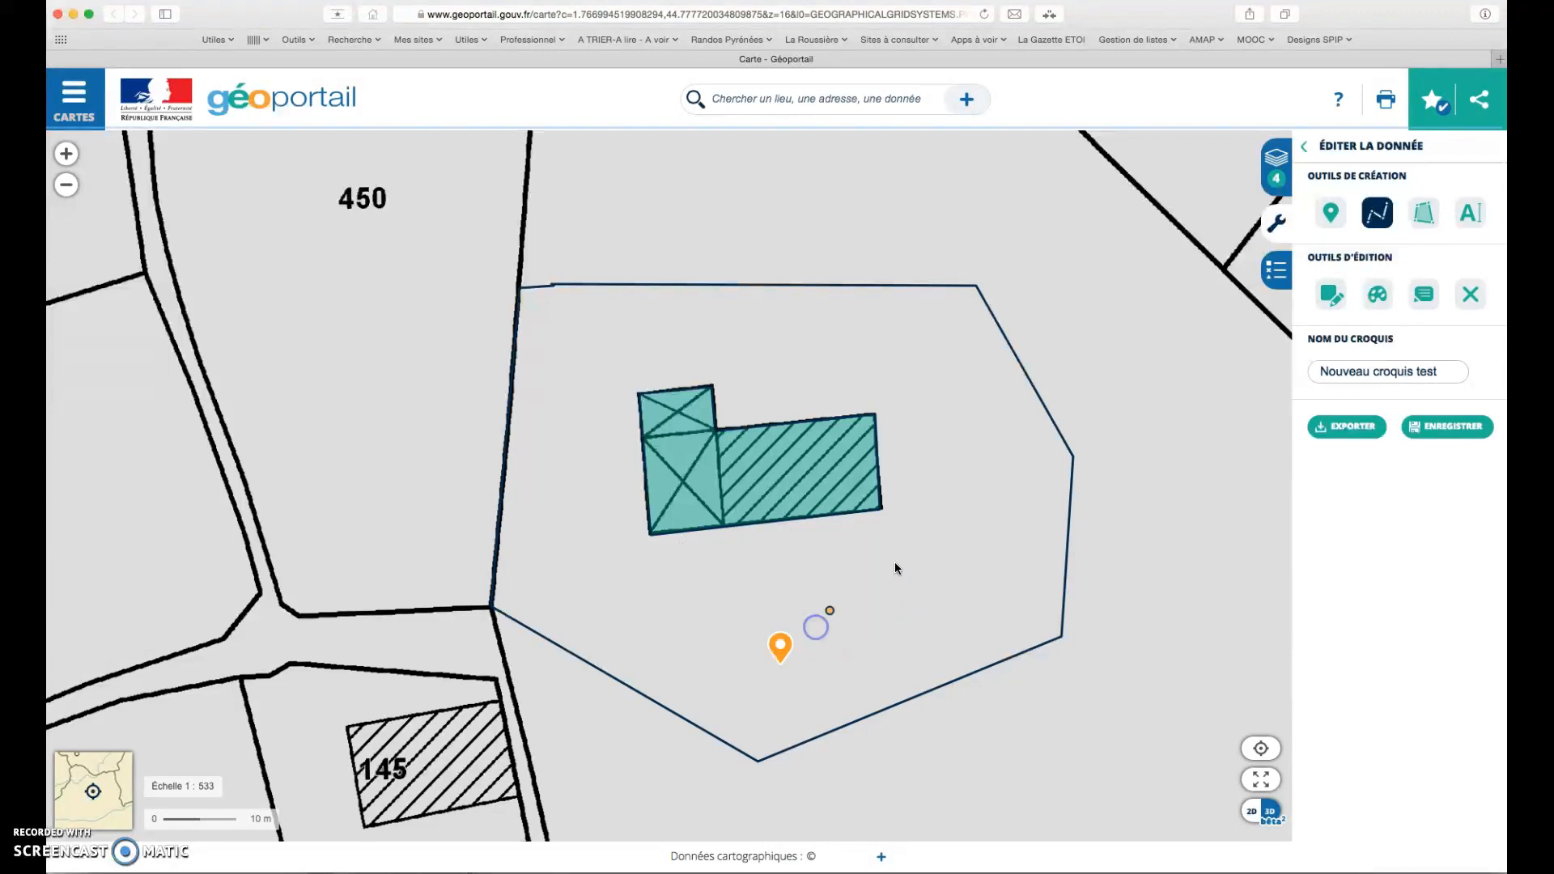
click(1380, 212)
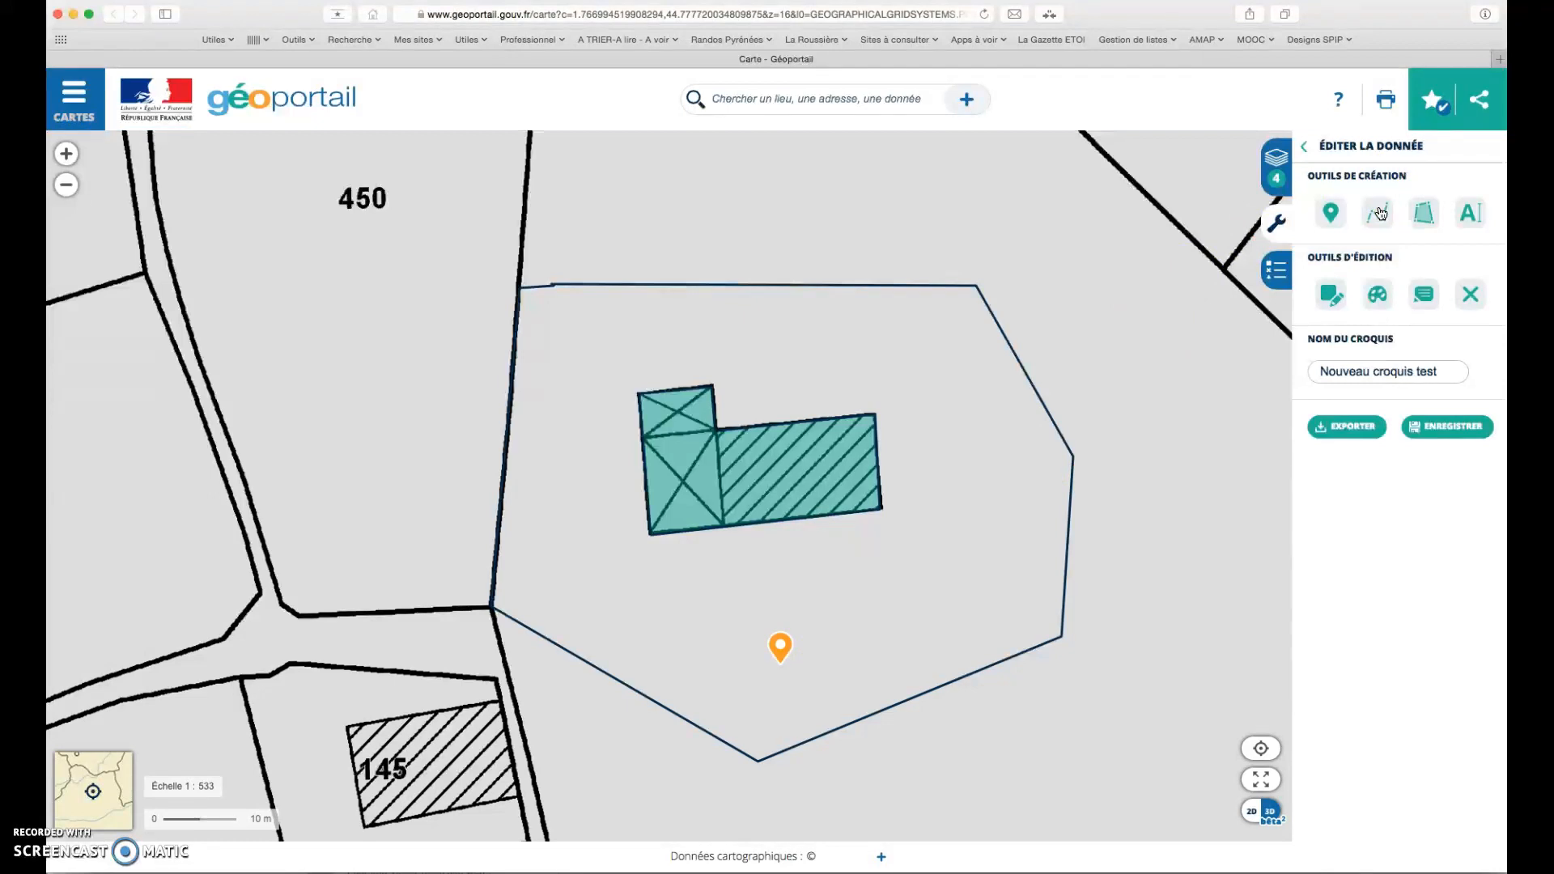
Add the text label "Texte" just north of the building, inside the surrounding line, and leave the text tool
click(1461, 217)
click(758, 367)
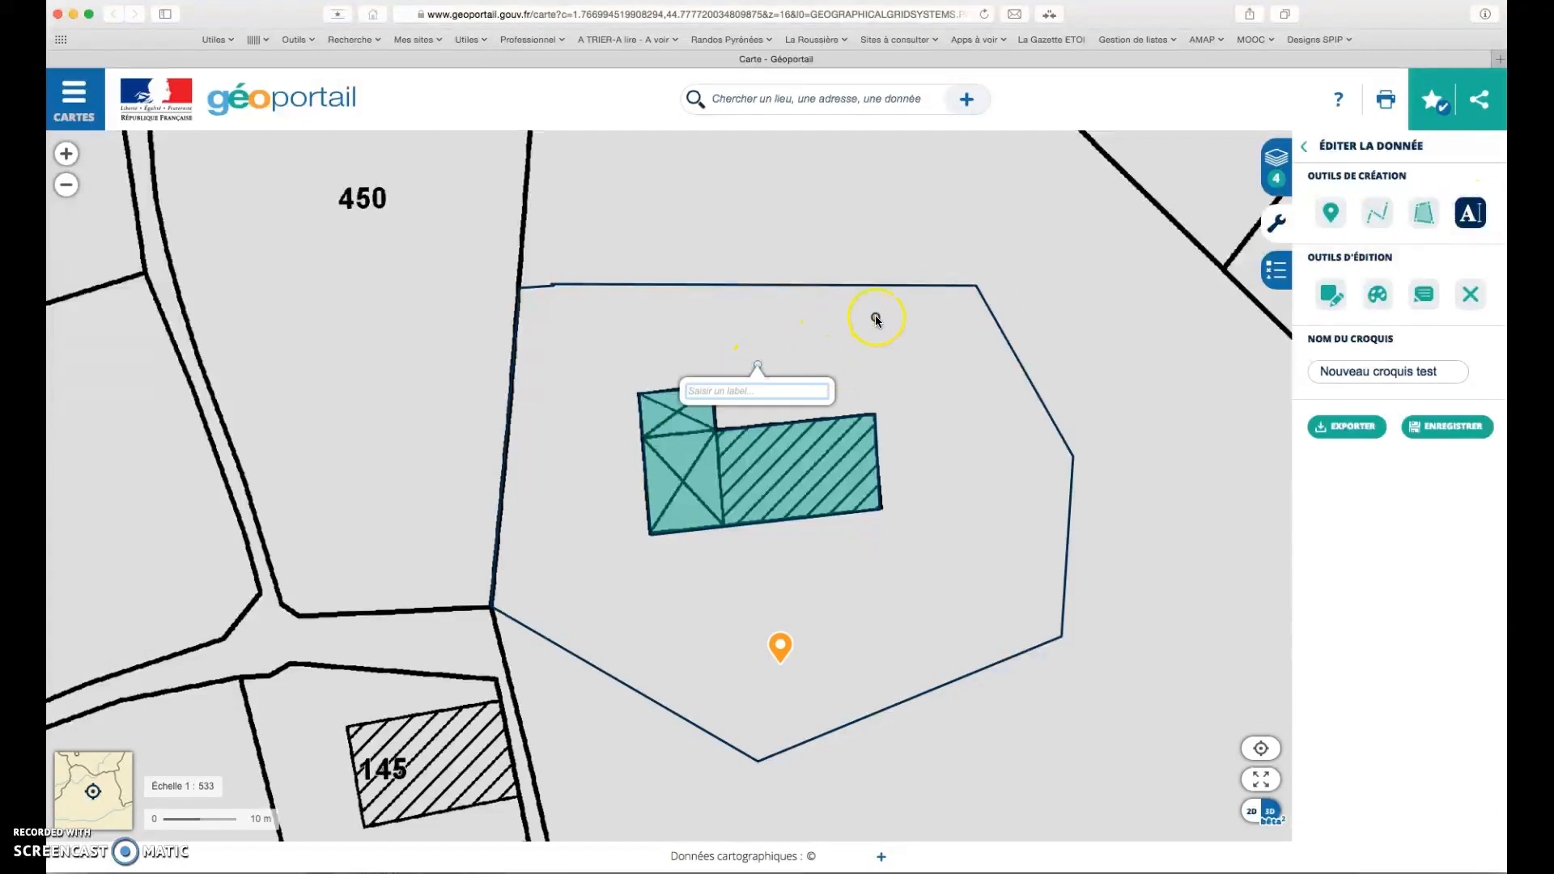
text(Tes)
text(te)
click(1470, 212)
Check the information attached to the text label, the surrounding line, the building polygon and the point marker
mouse_move(771, 359)
mouse_down()
mouse_move(867, 323)
mouse_move(753, 373)
mouse_up()
click(753, 372)
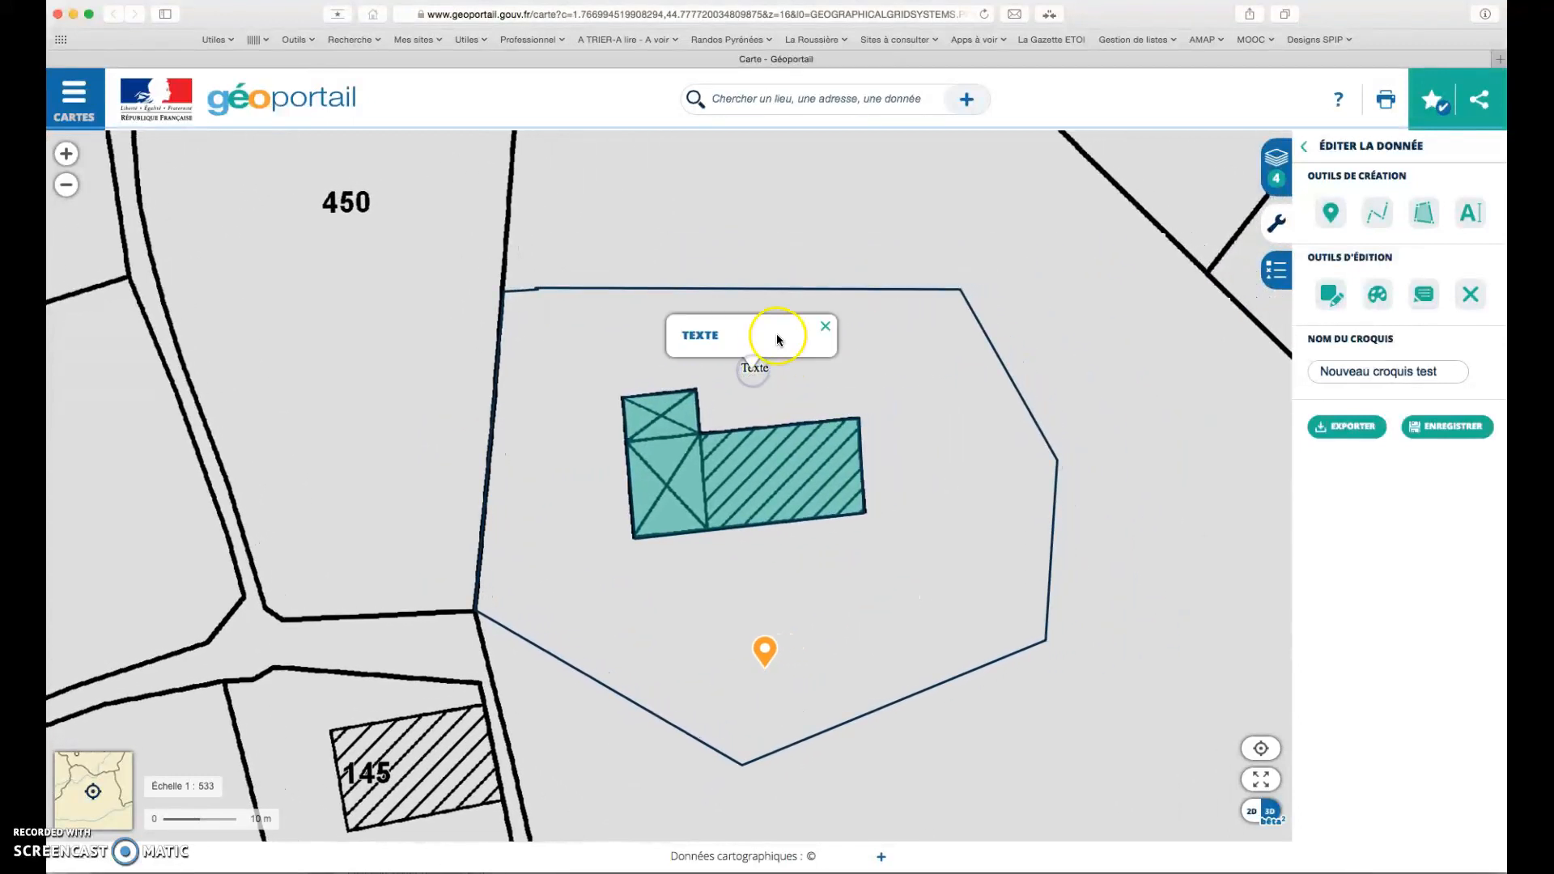
click(827, 327)
click(854, 289)
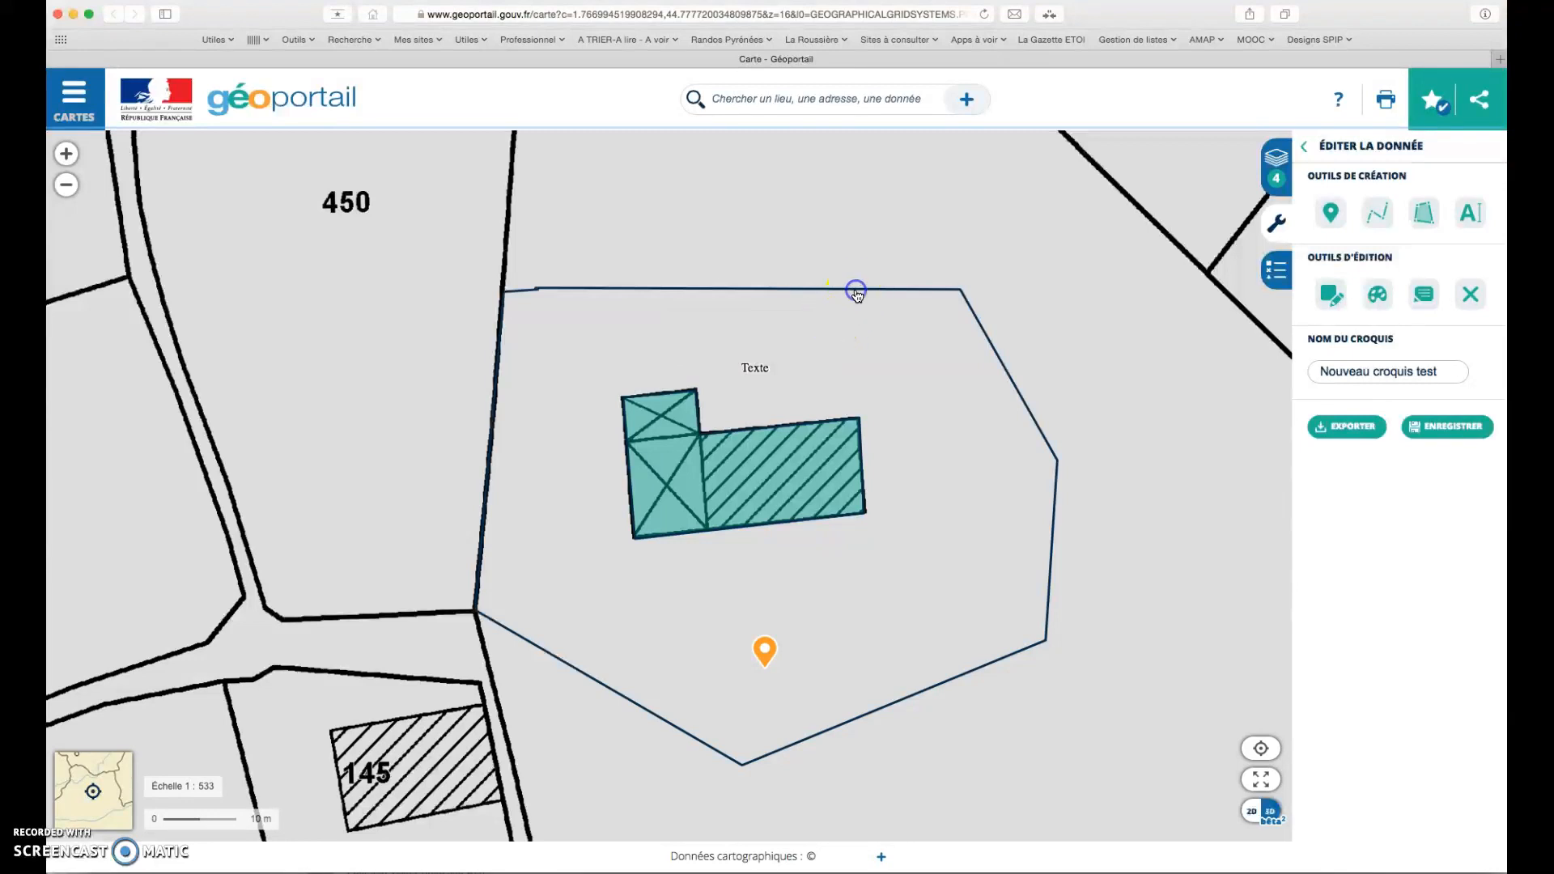
click(721, 511)
click(762, 645)
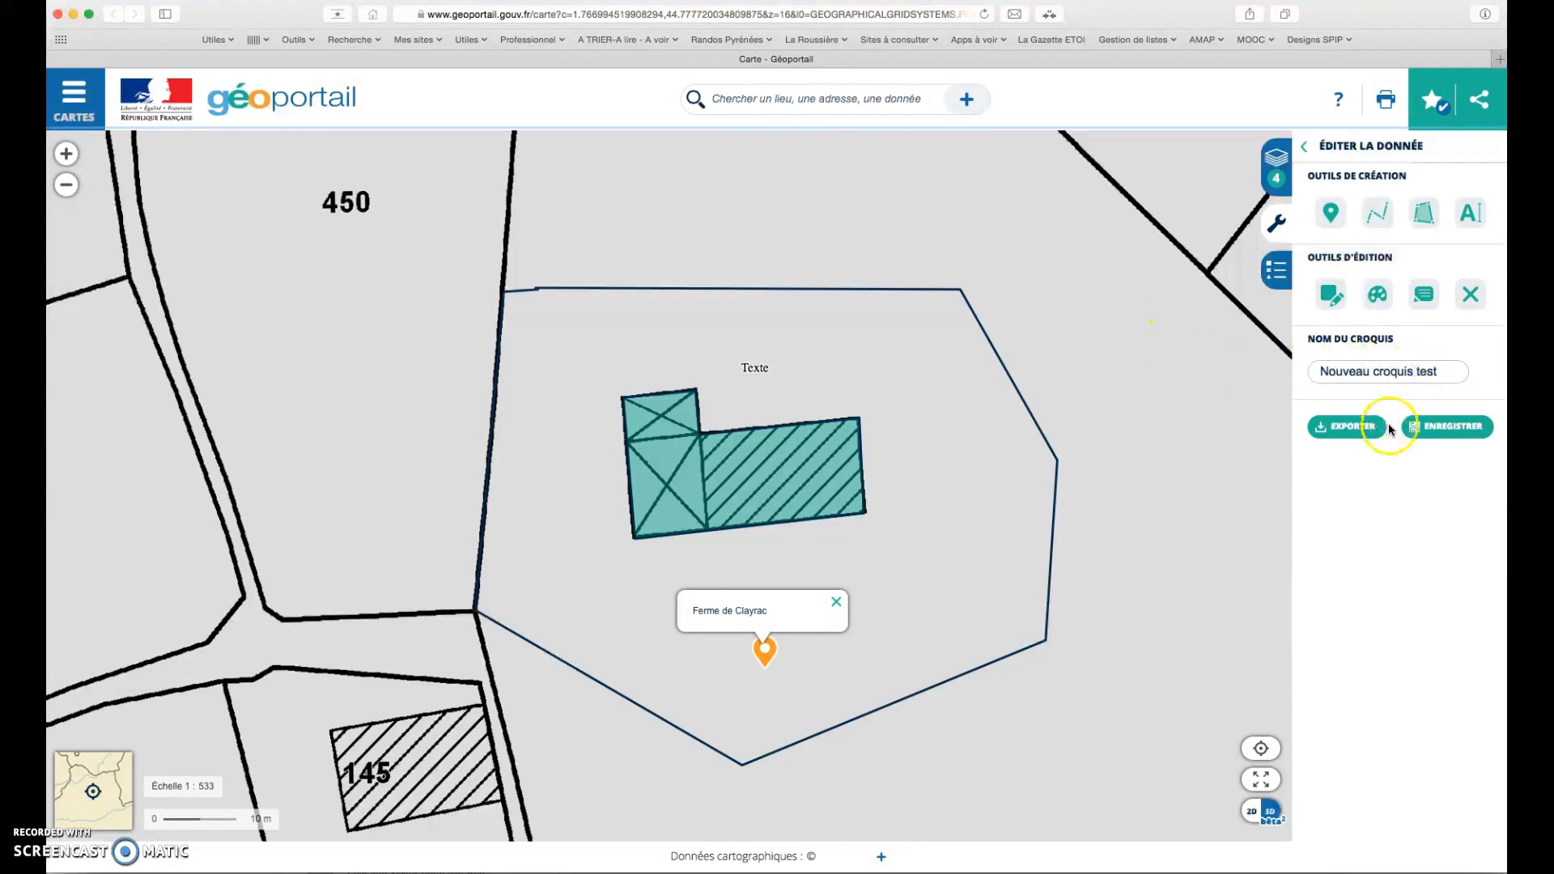
Save the edited sketch, save the current map under the title "Carte pour formation", and close the marker's information bubble
click(1452, 428)
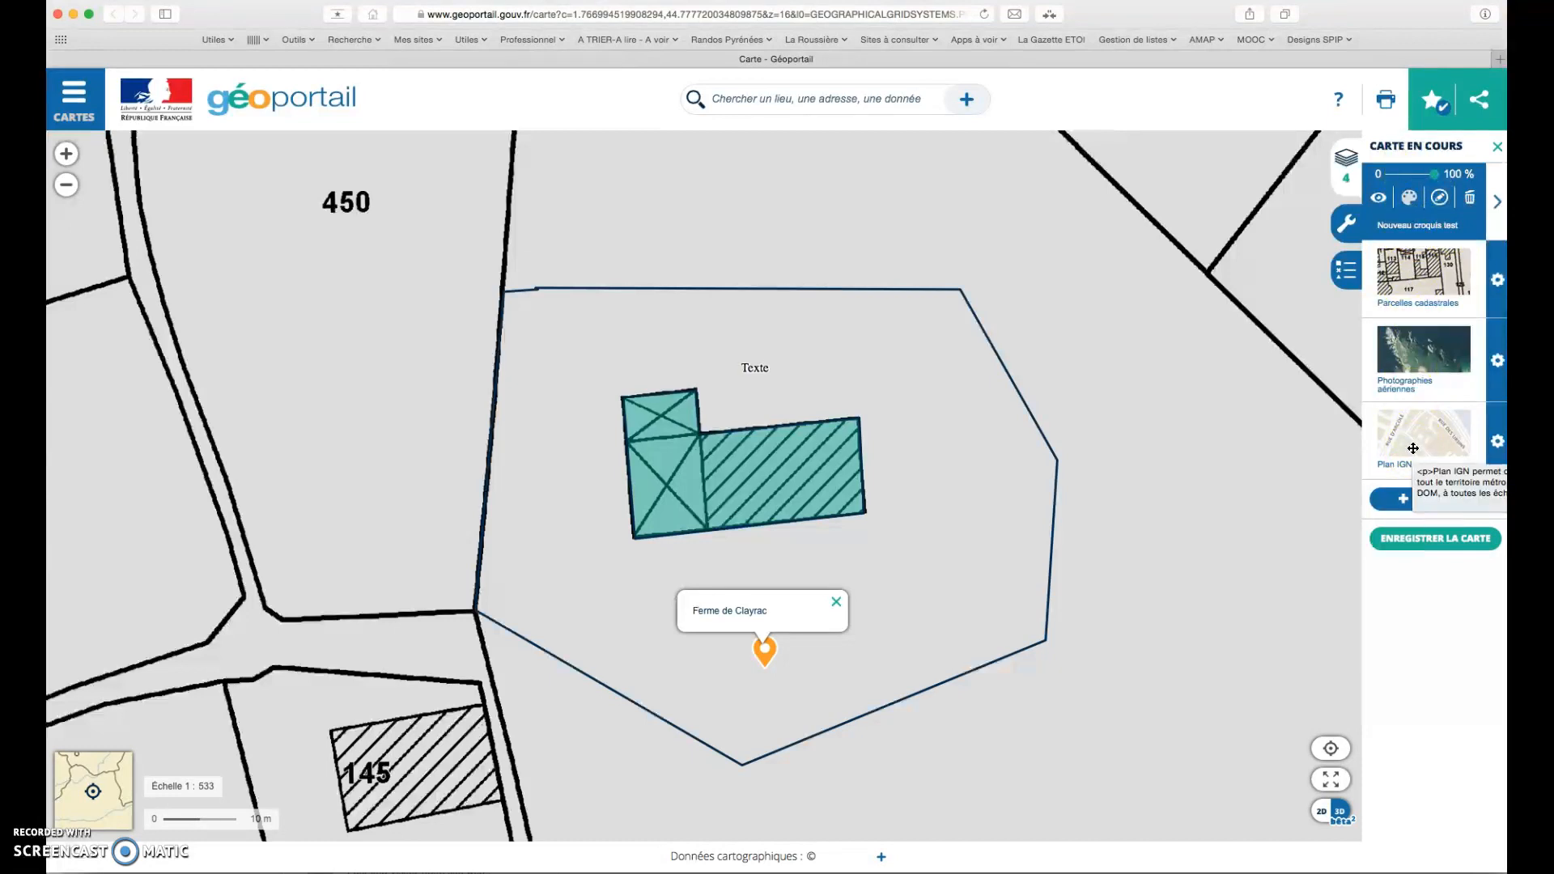
click(1430, 541)
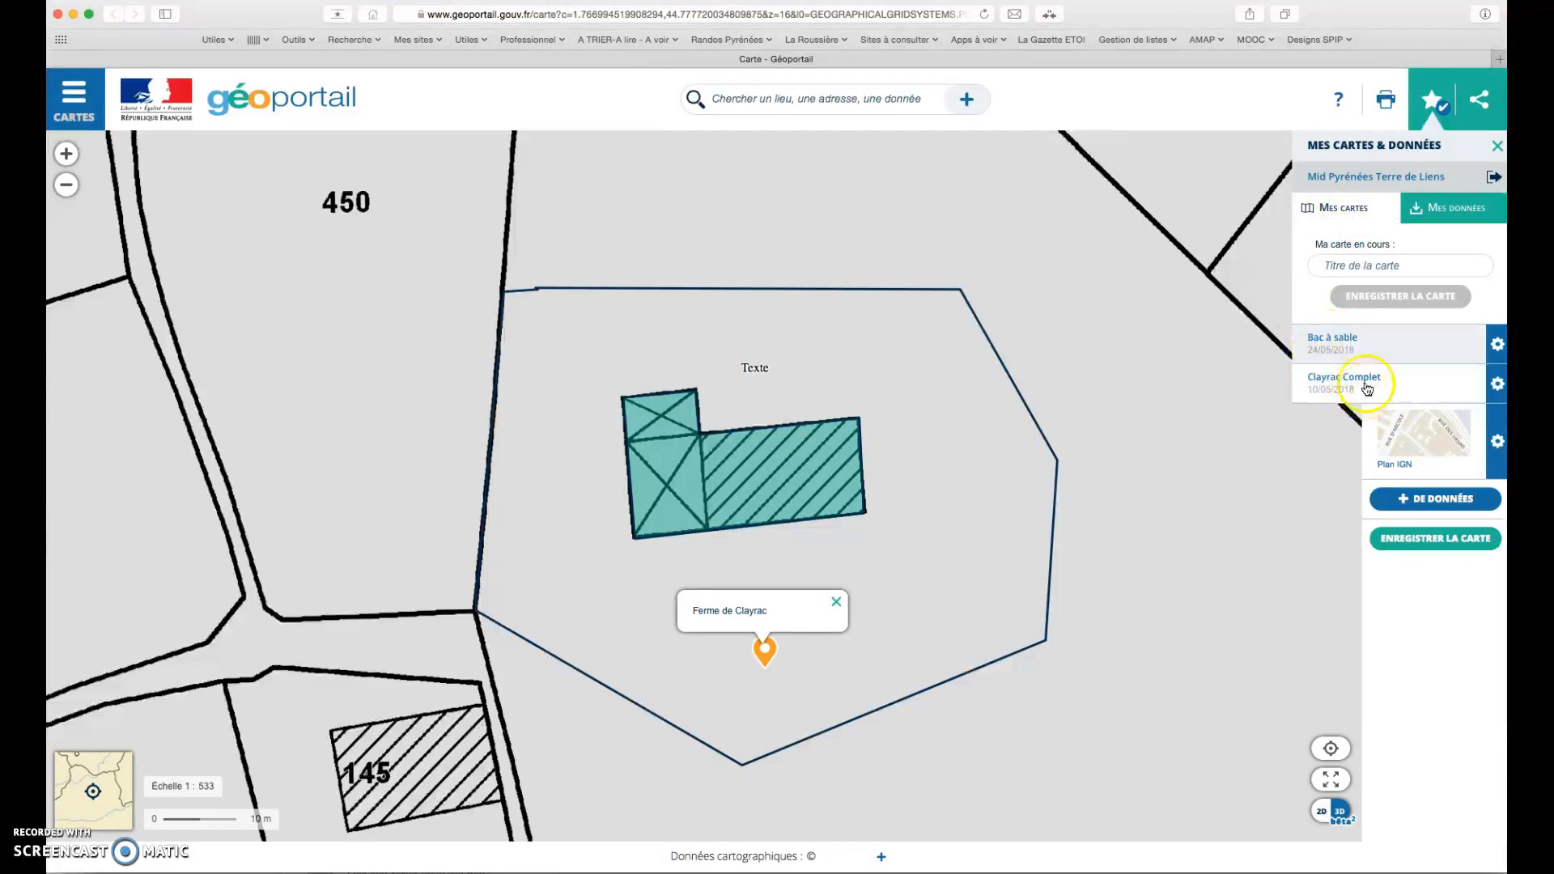
click(1394, 270)
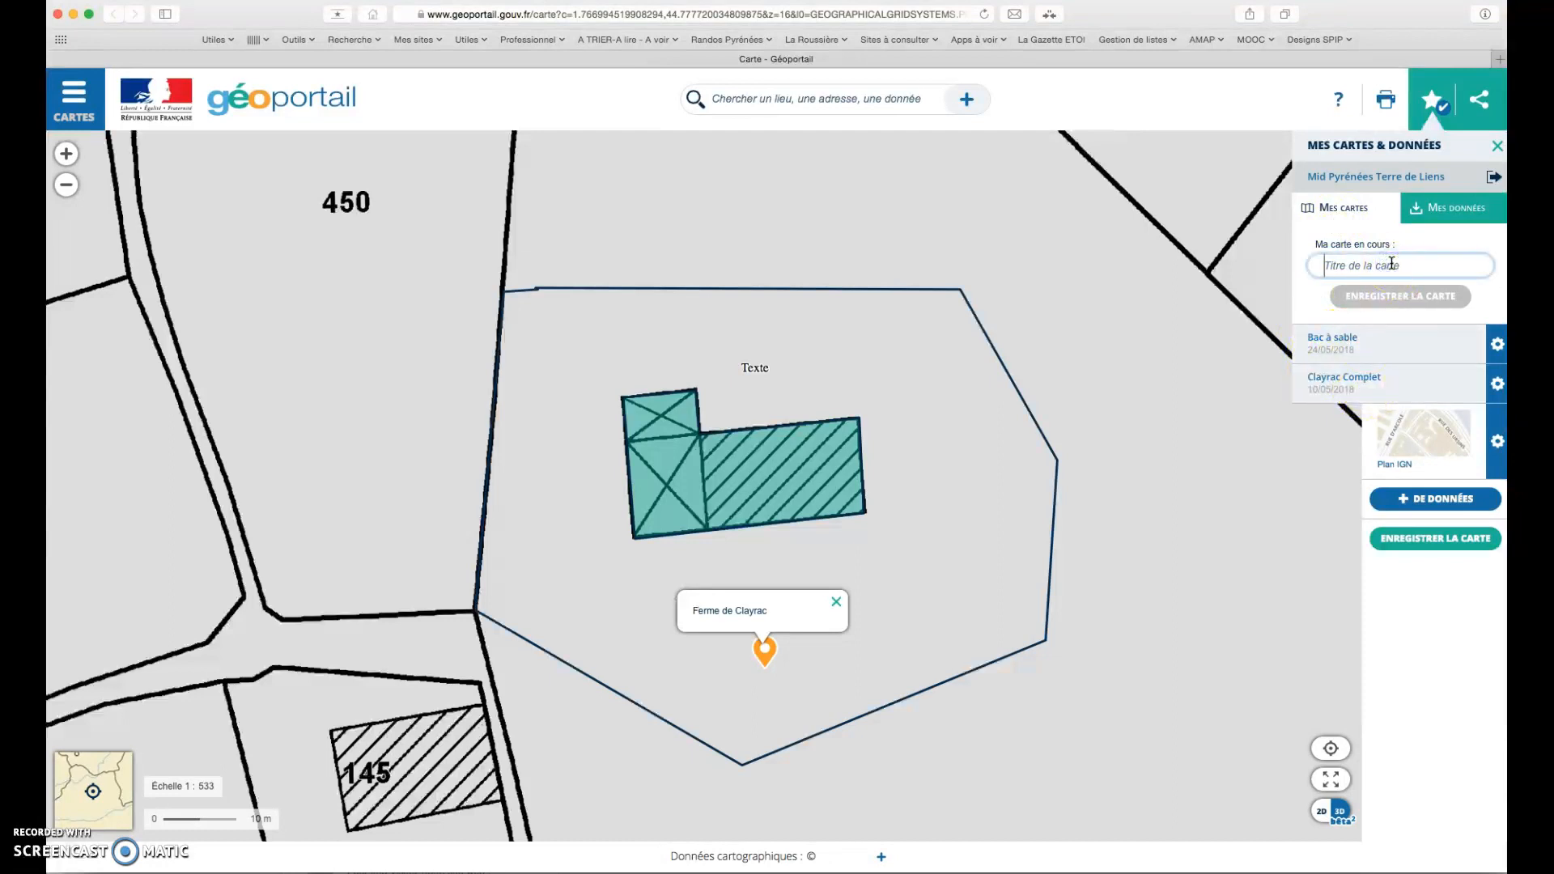
text(Carte pour formation)
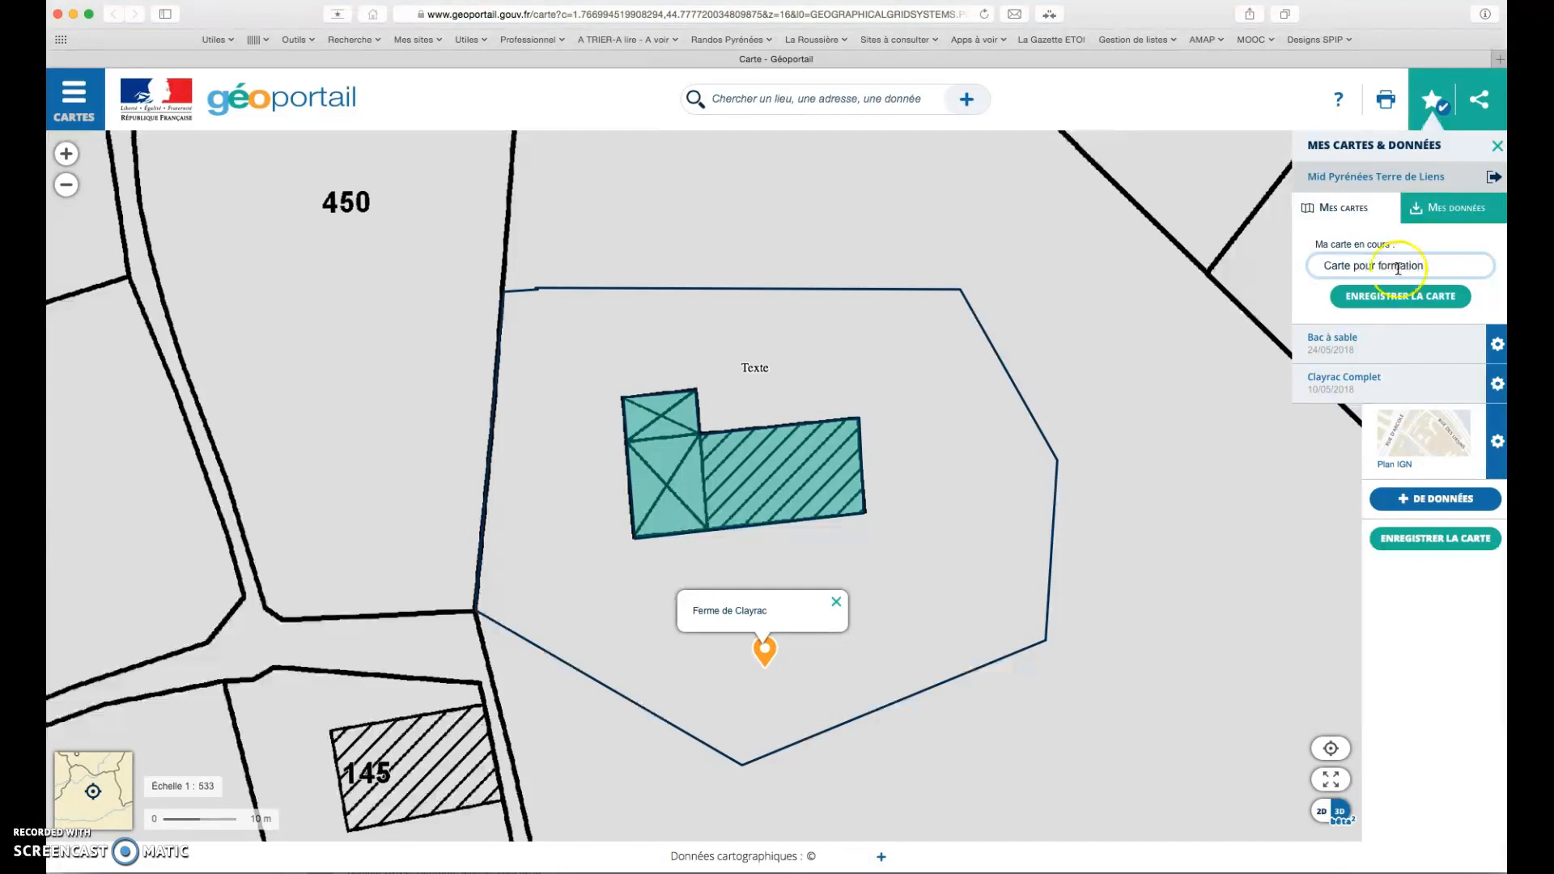
click(1415, 296)
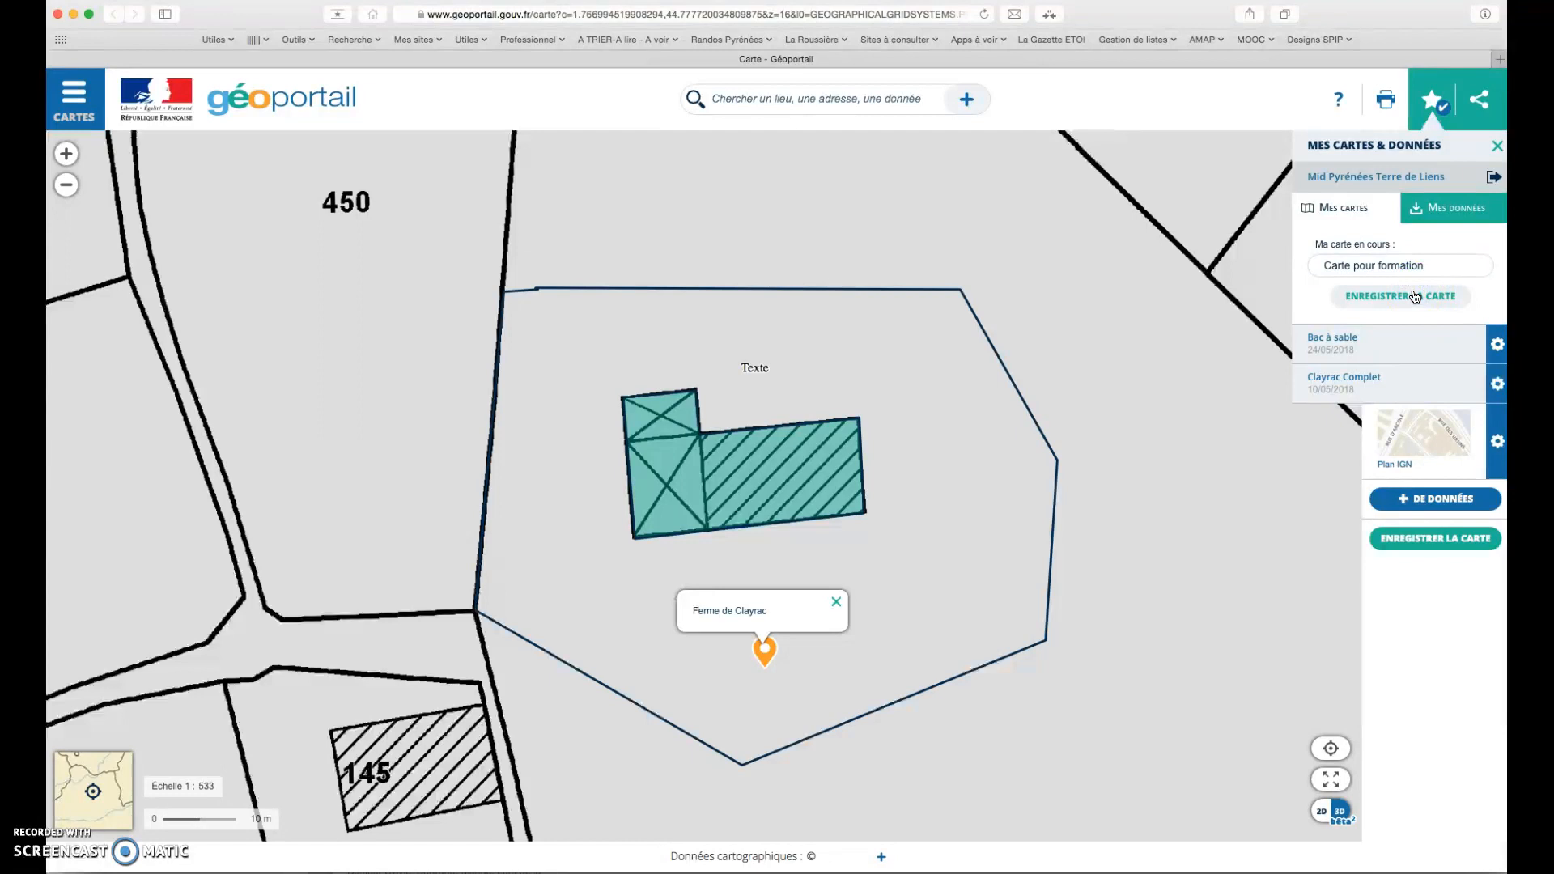
click(1389, 300)
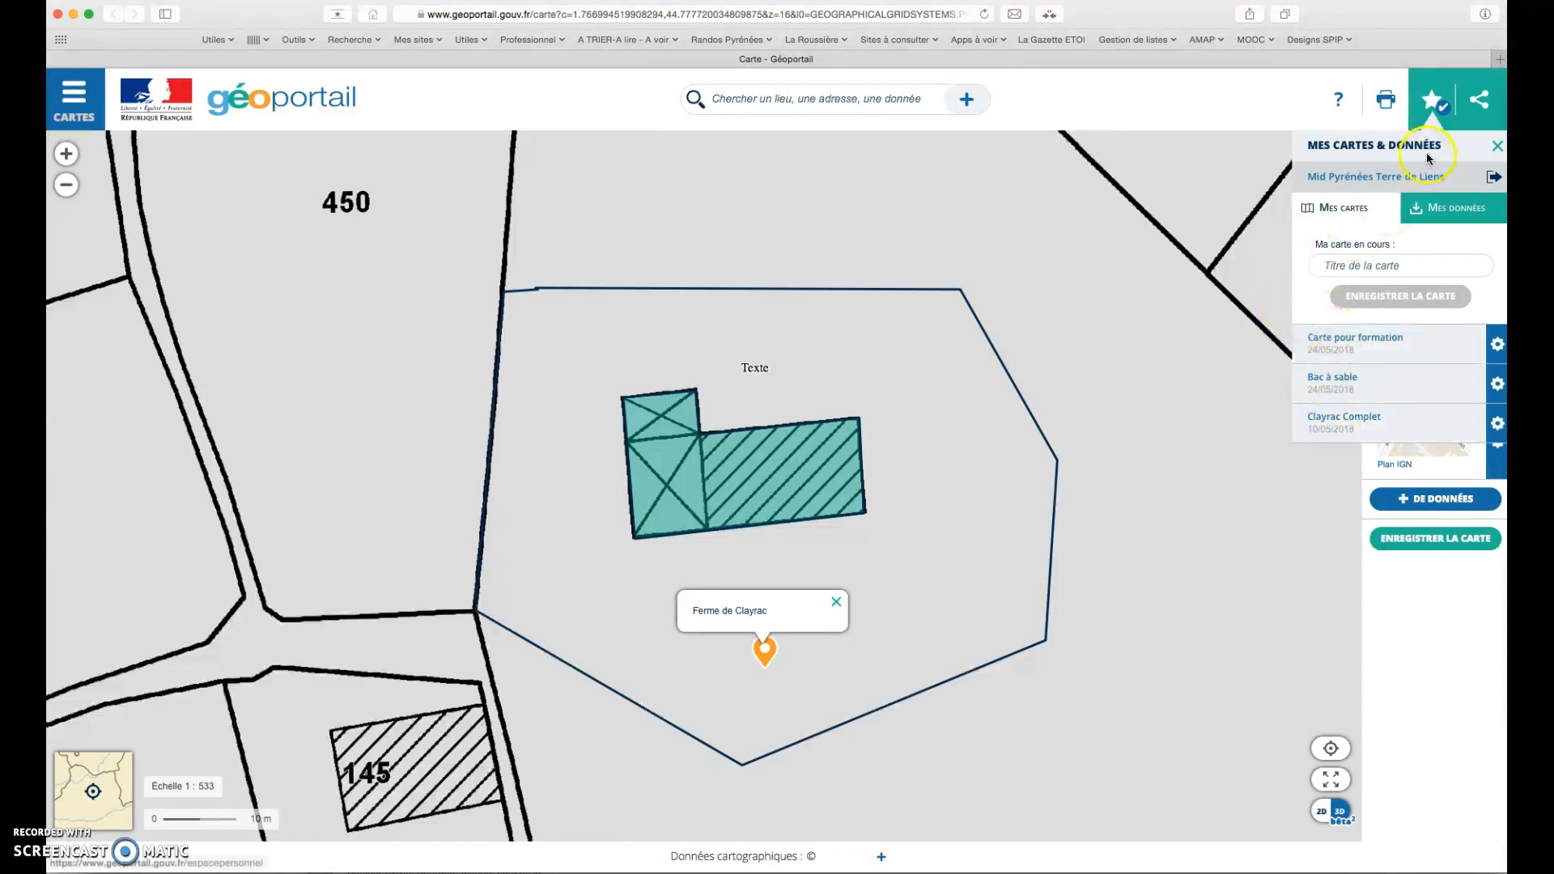
click(1496, 146)
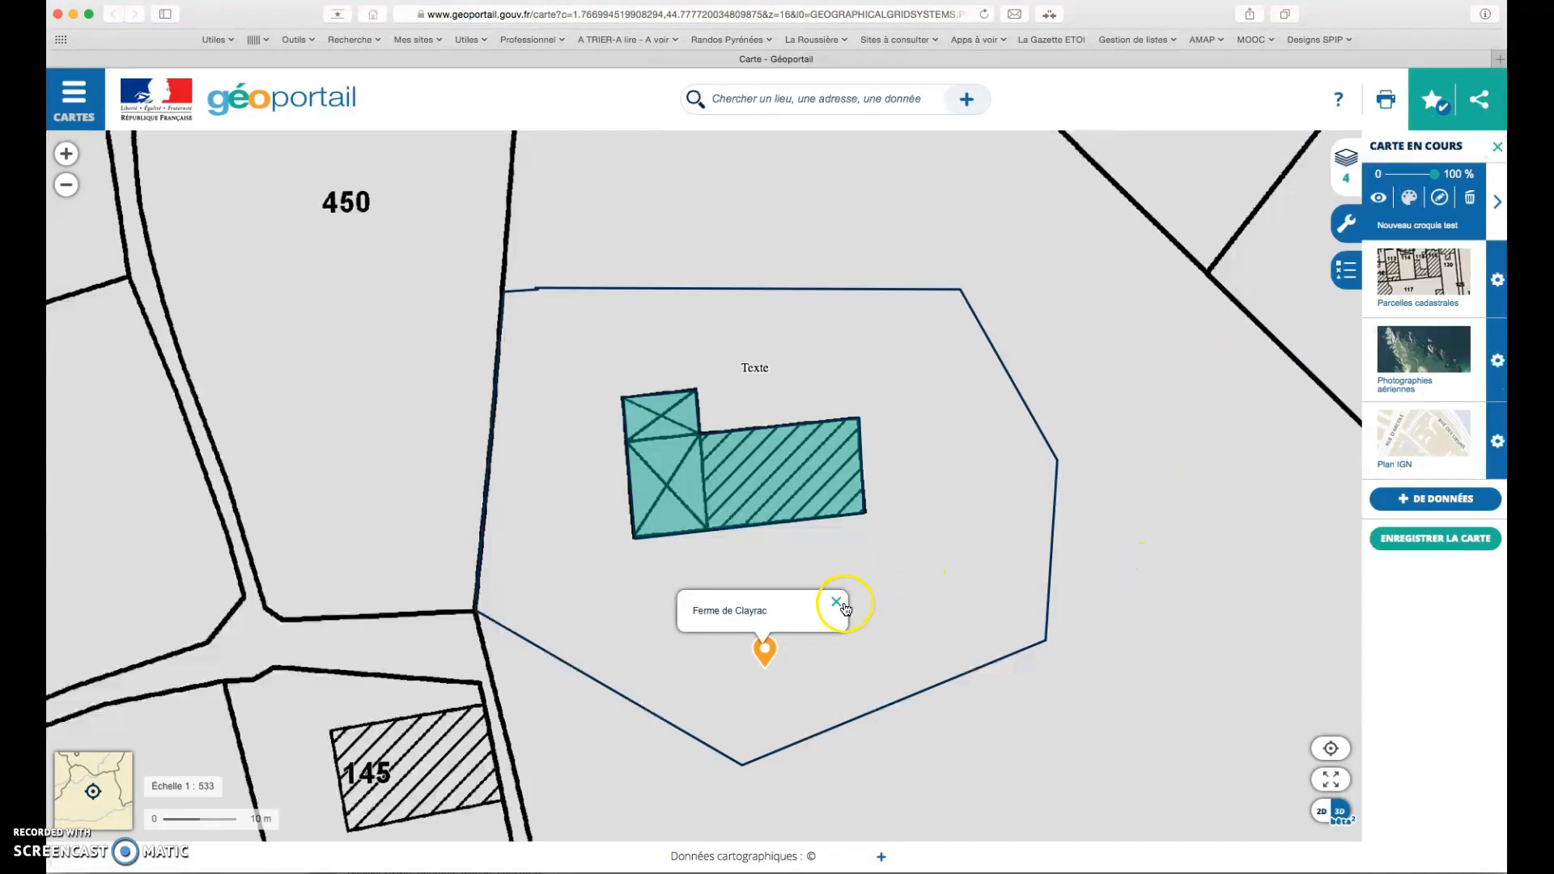
click(836, 601)
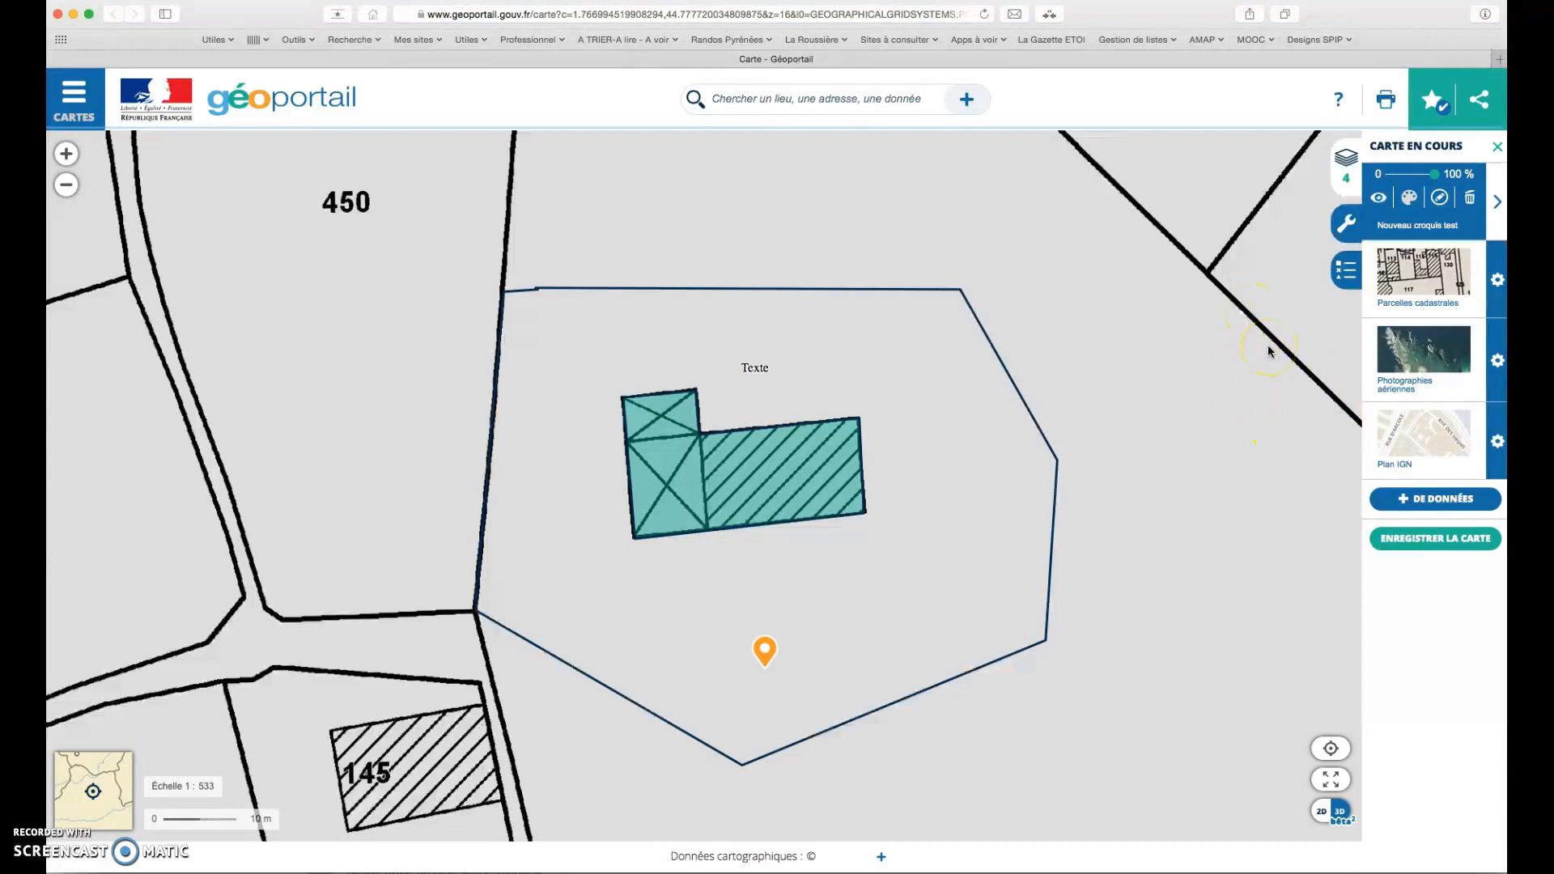
Move the "Nouveau croquis test" layer below the aerial photographs and examine how the layer order affects the display at smaller scales
click(1497, 441)
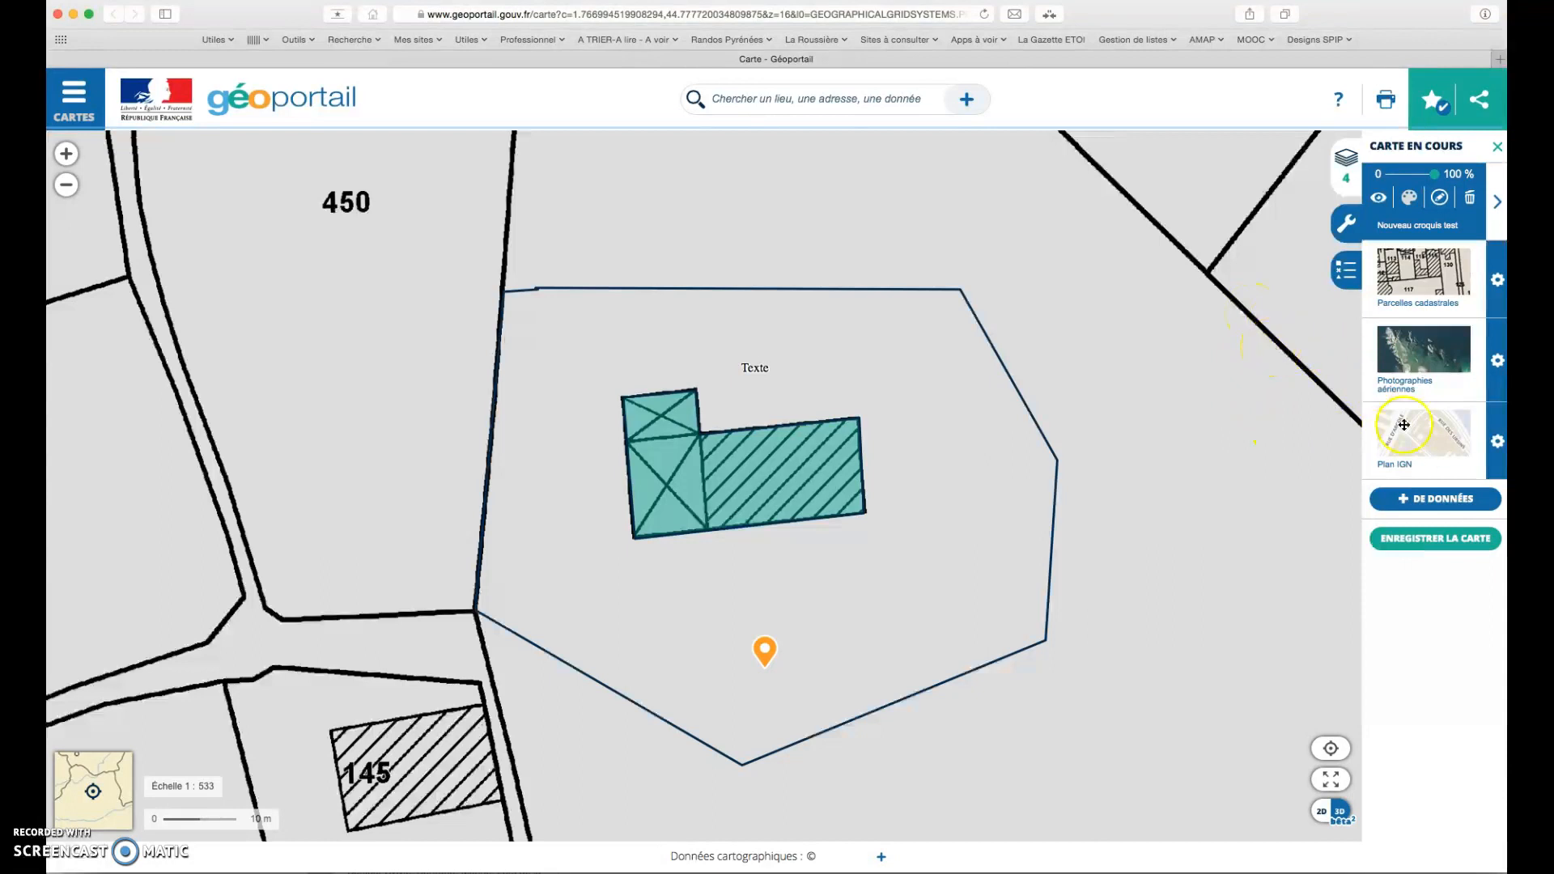
click(1498, 444)
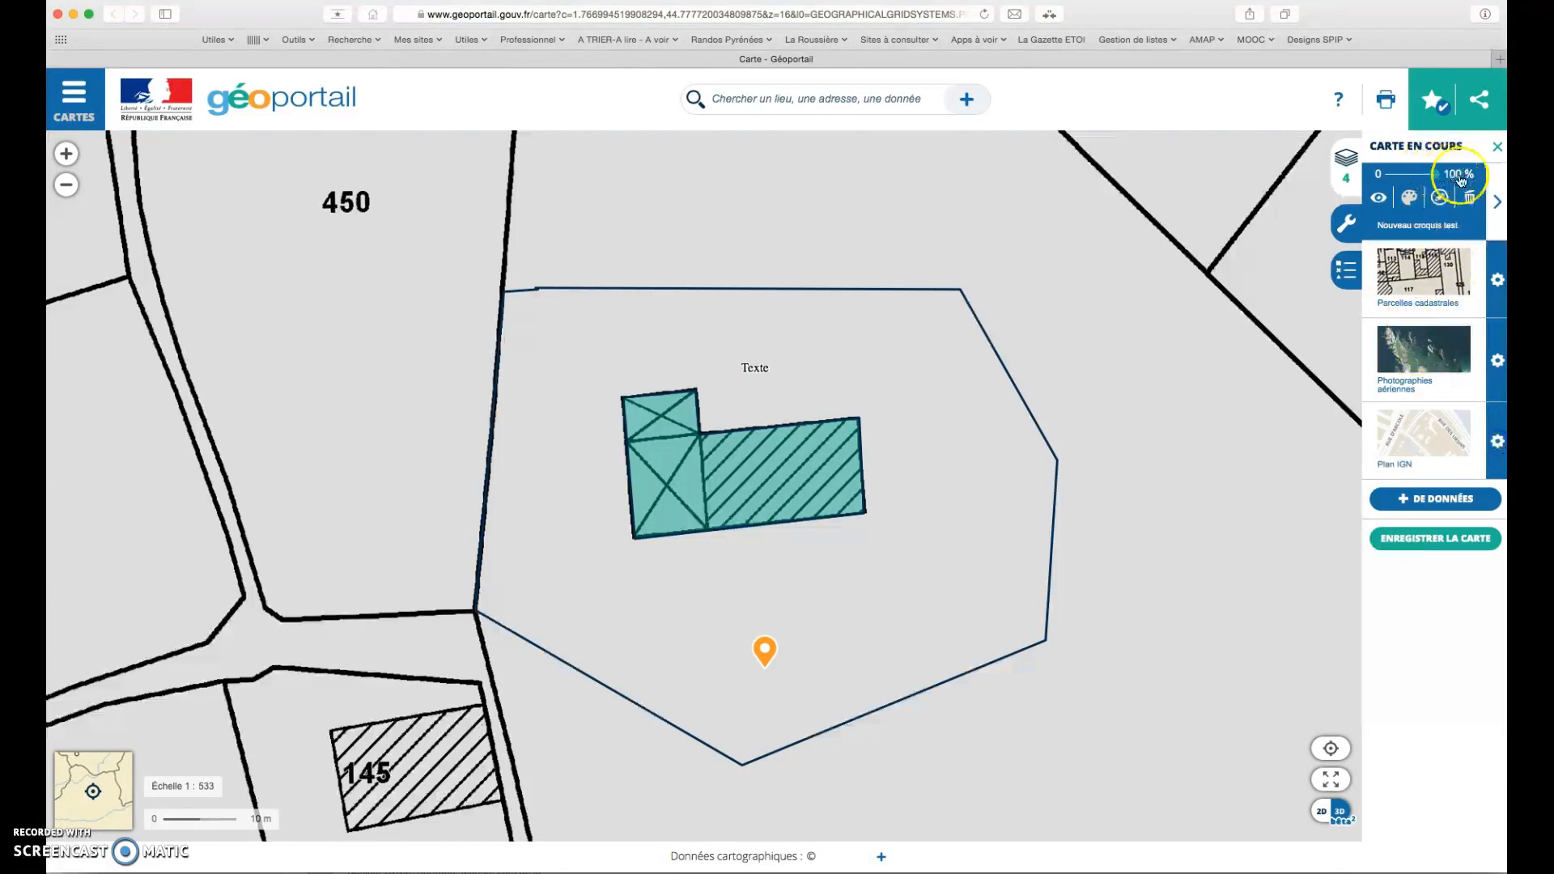
click(1498, 203)
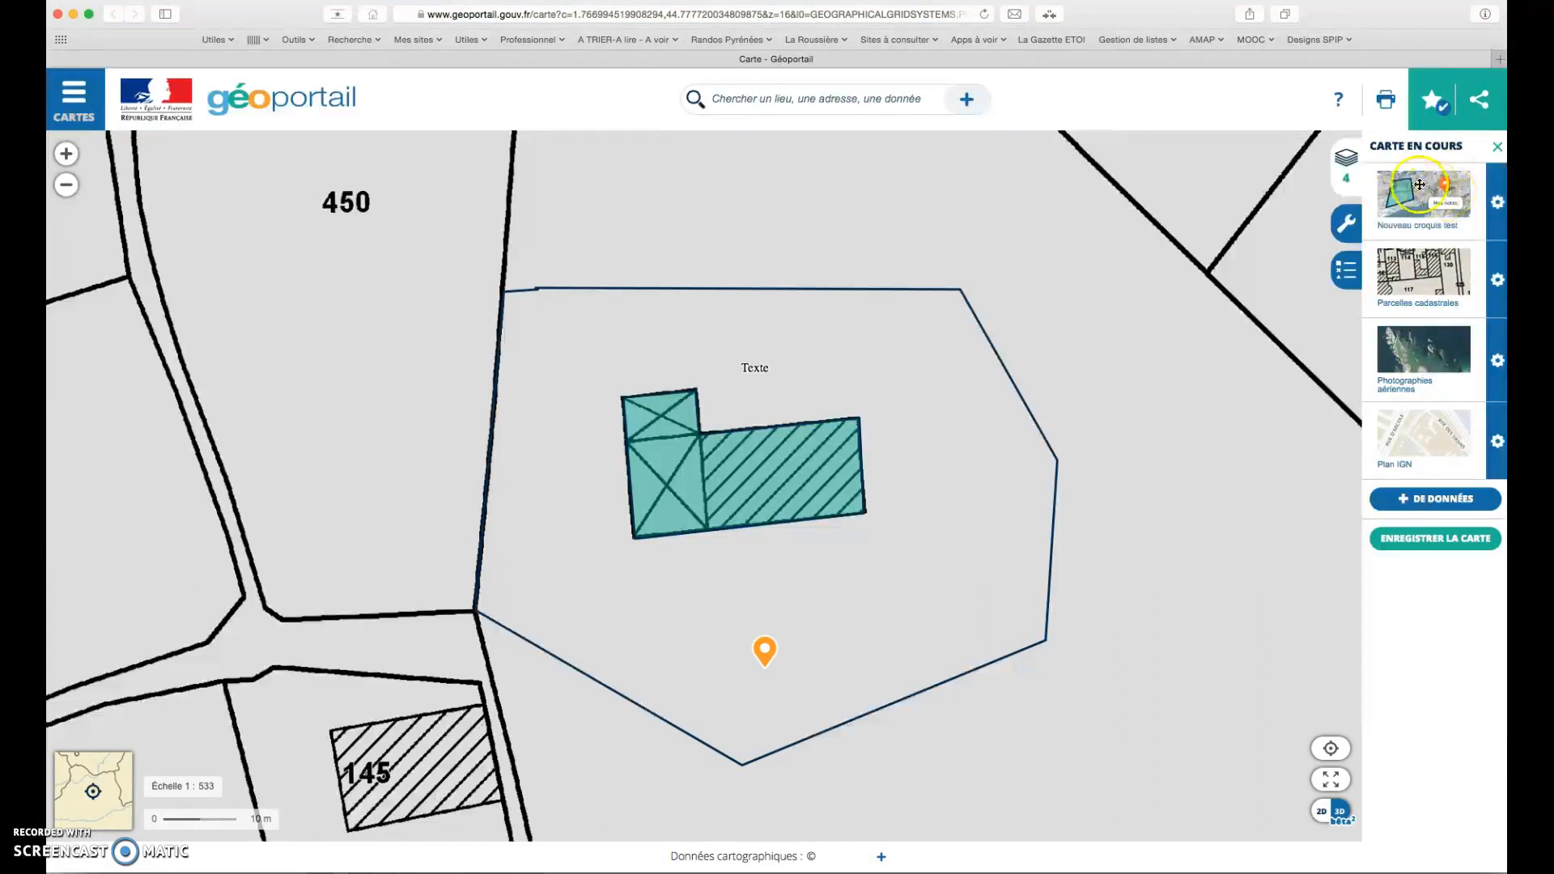
drag(1418, 185, 1416, 368)
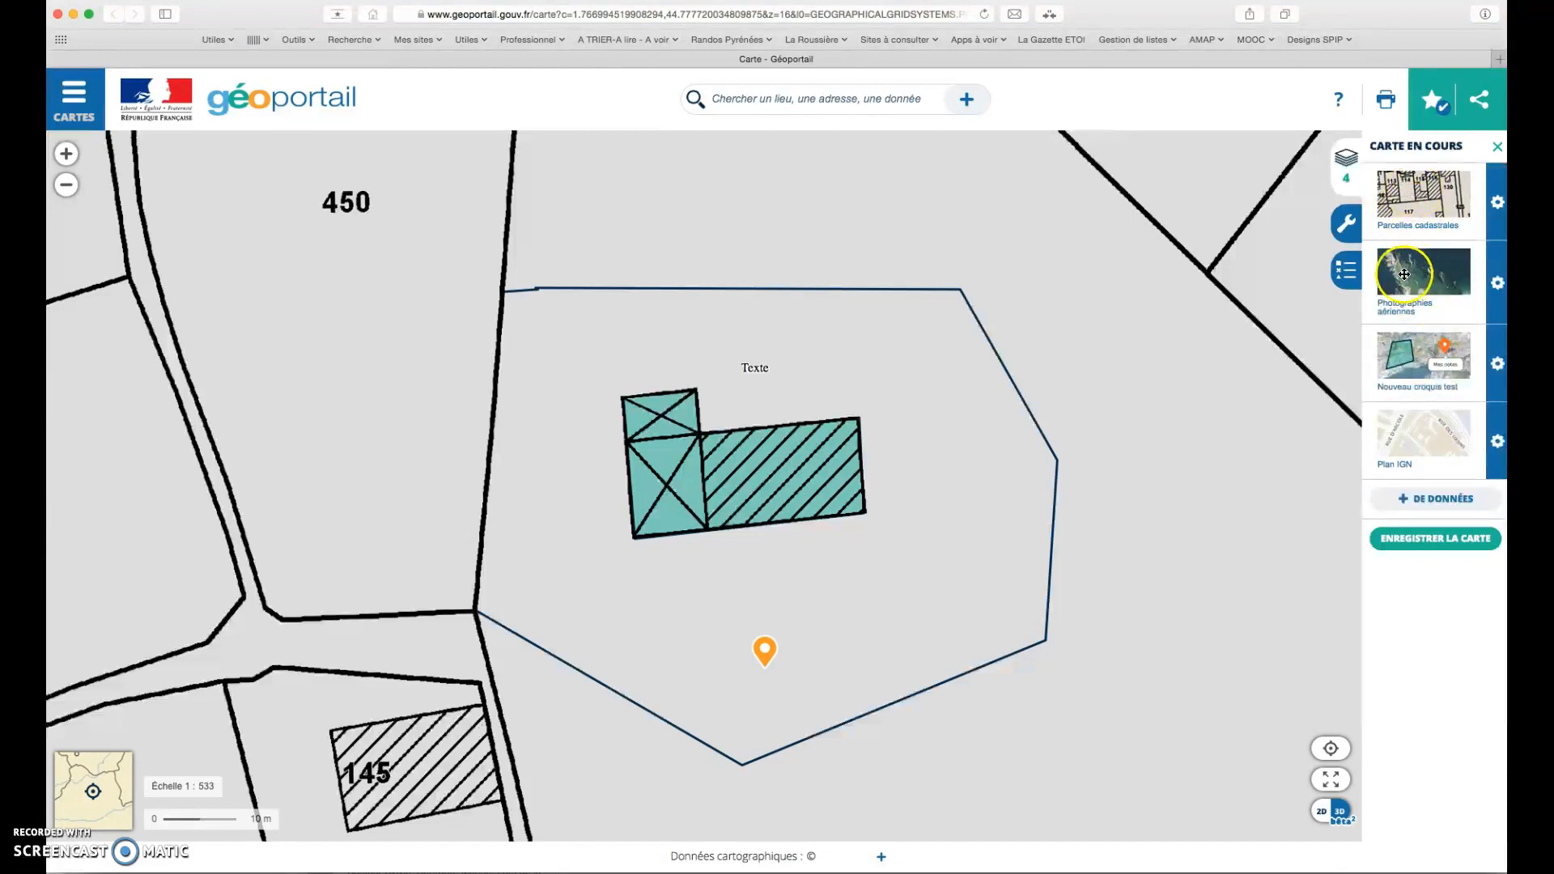
click(1497, 202)
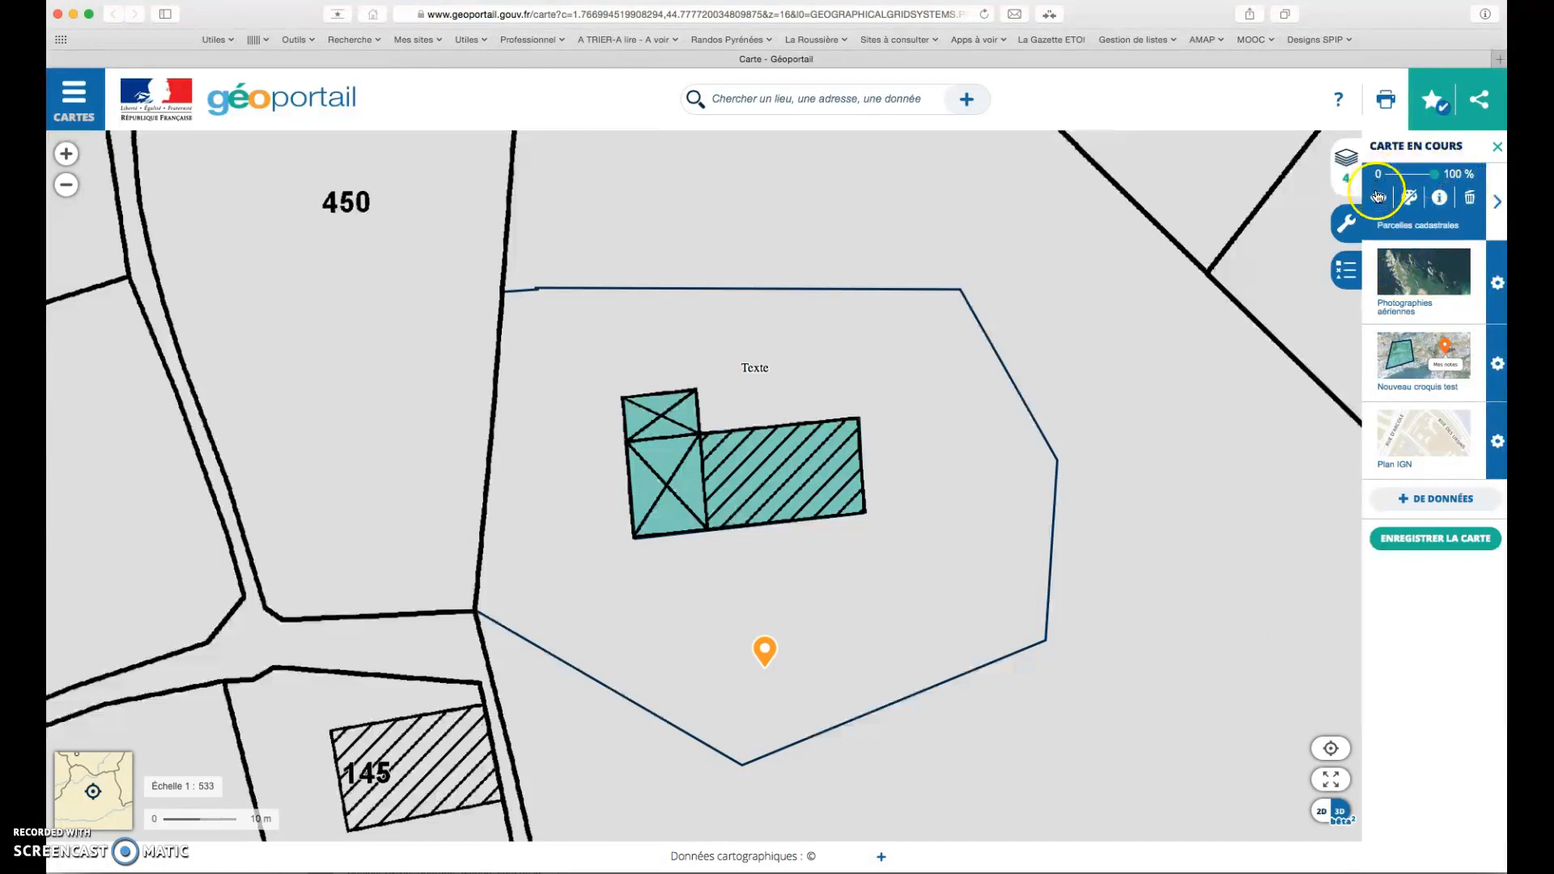
click(1497, 202)
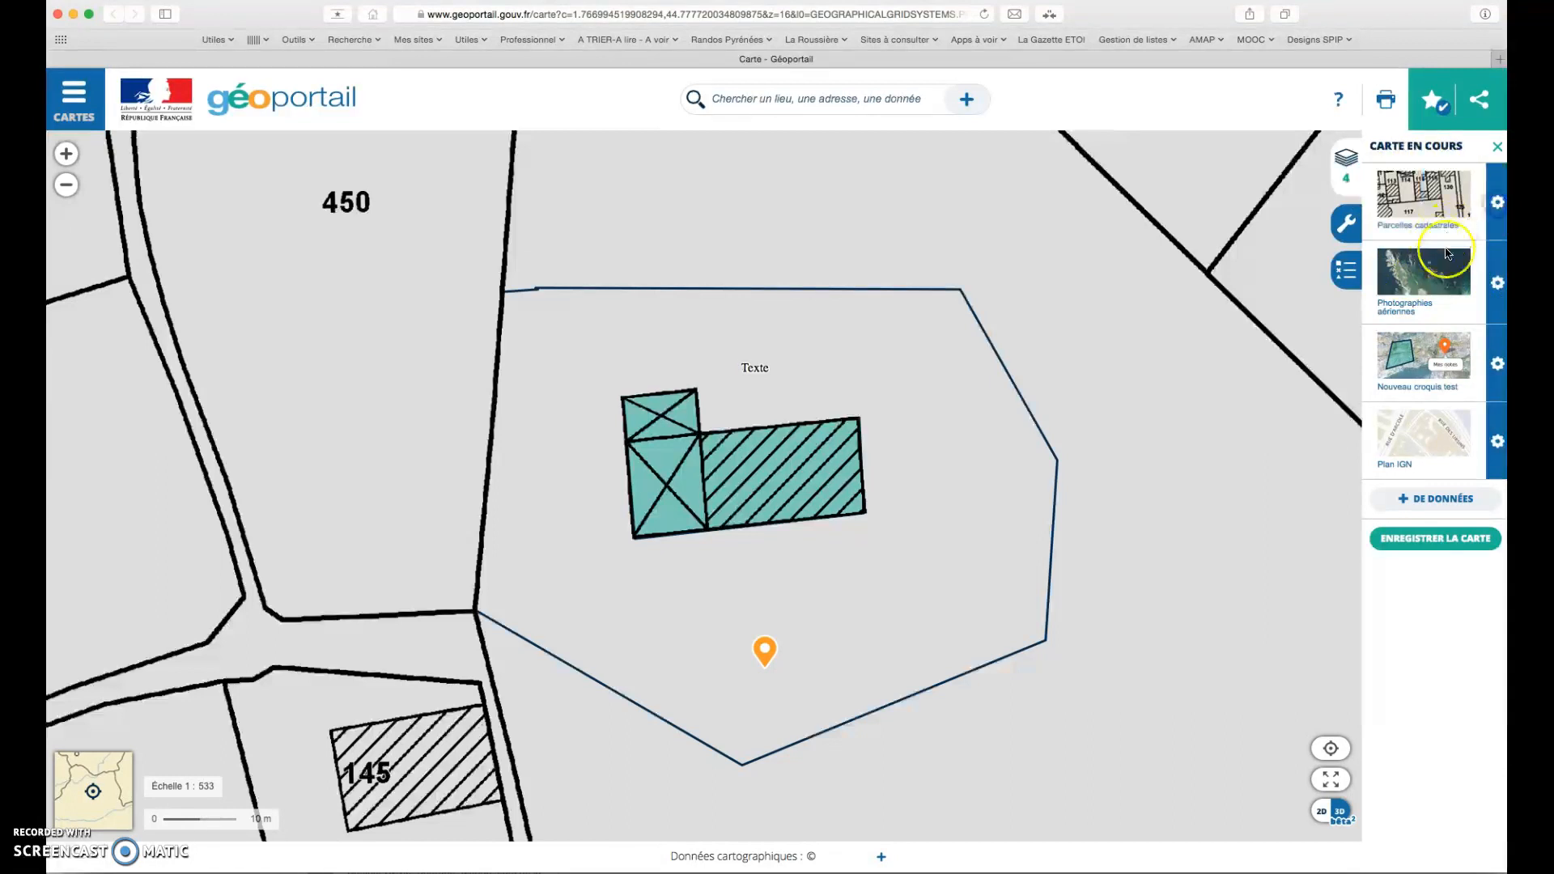
click(1497, 284)
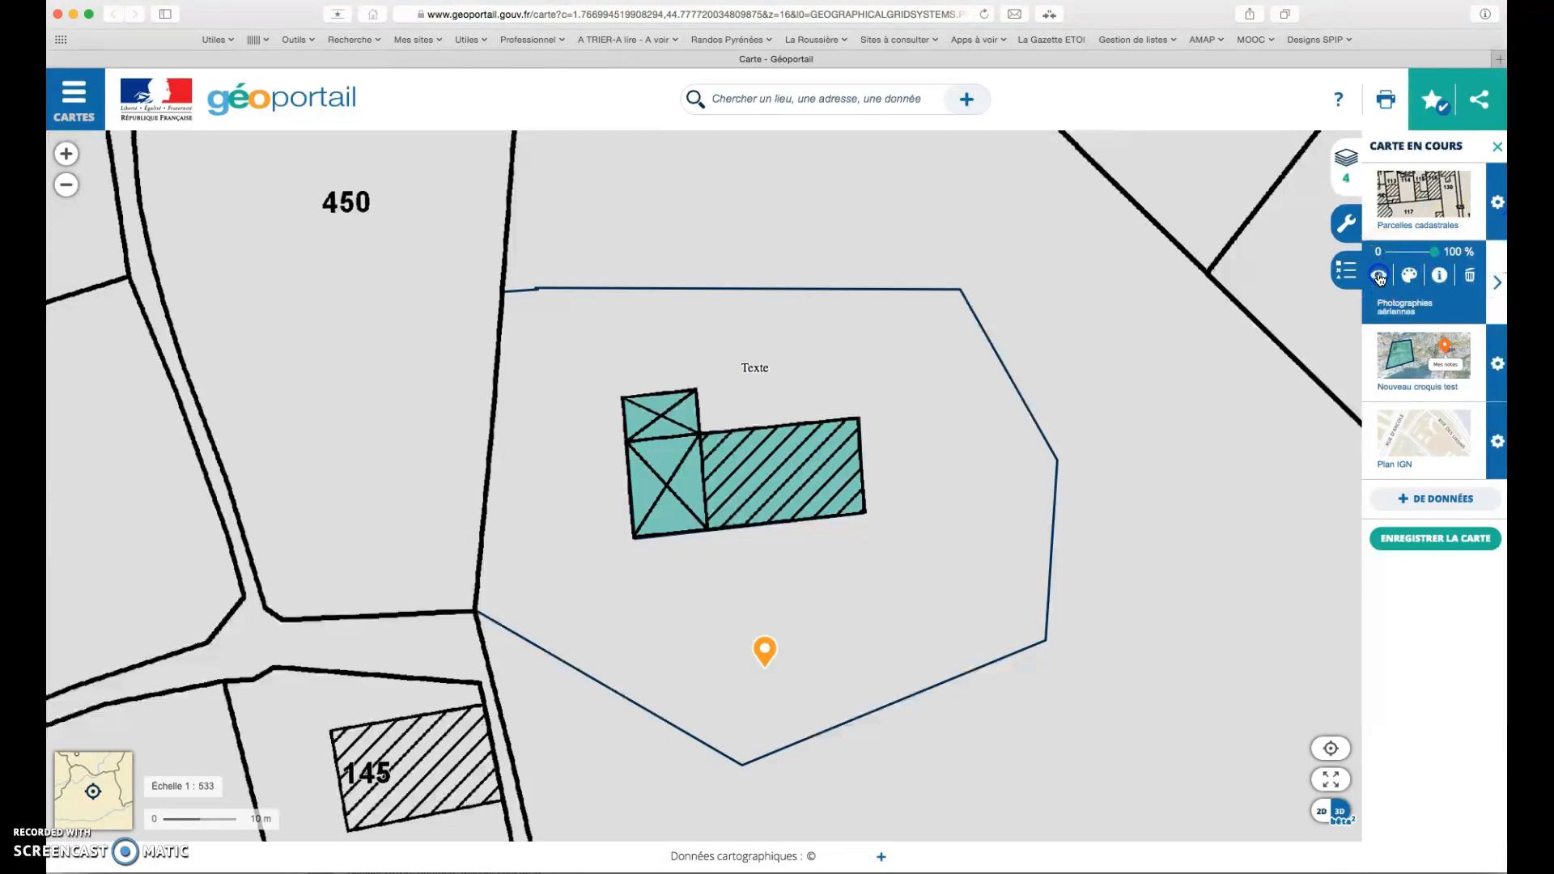
click(1498, 283)
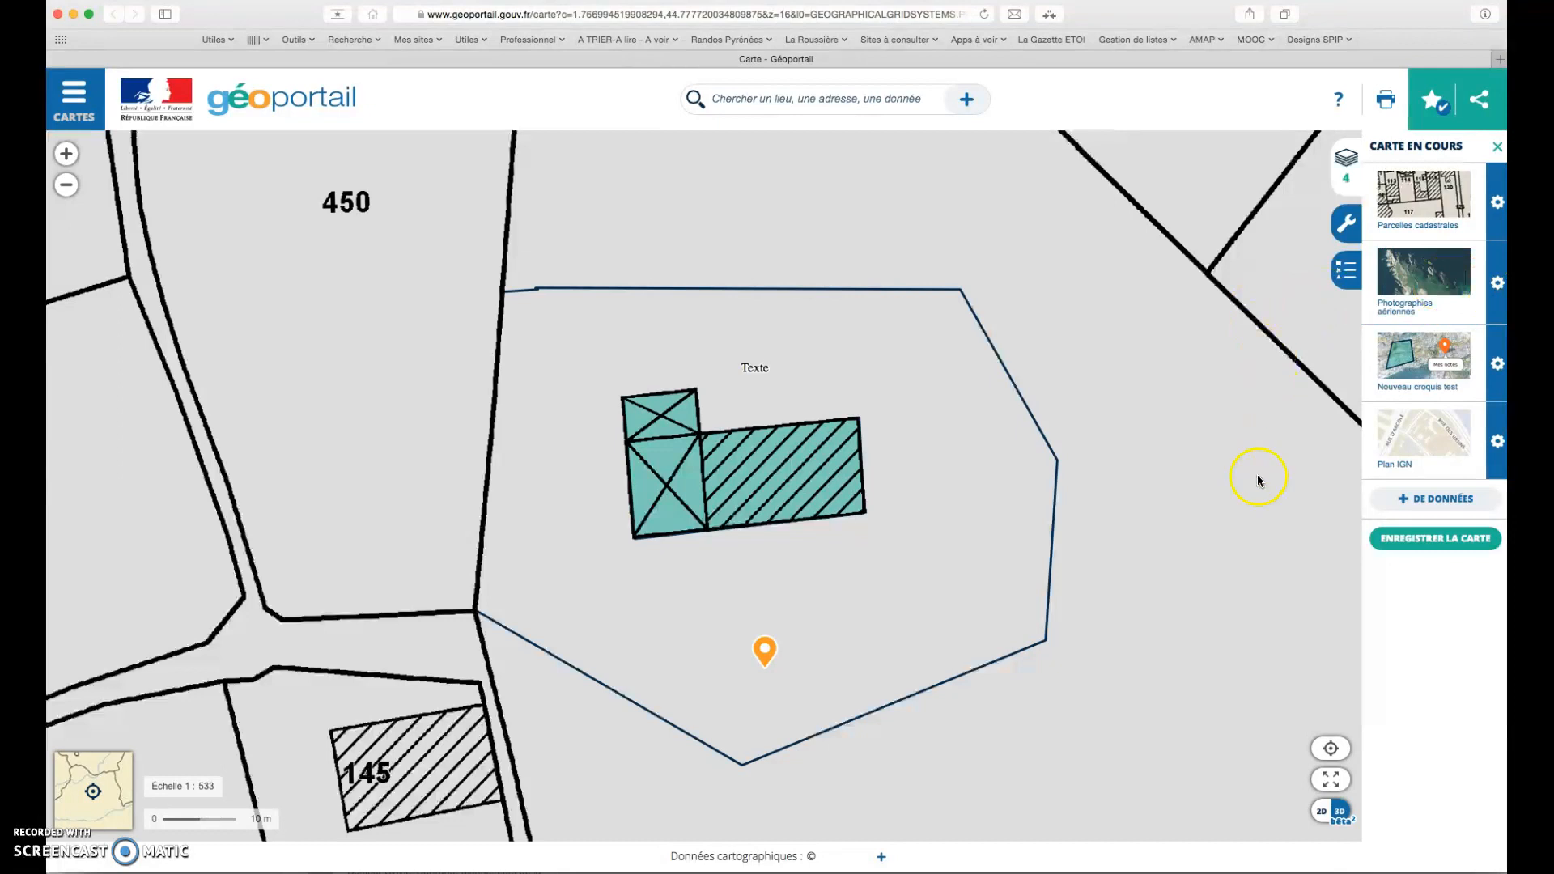
click(66, 185)
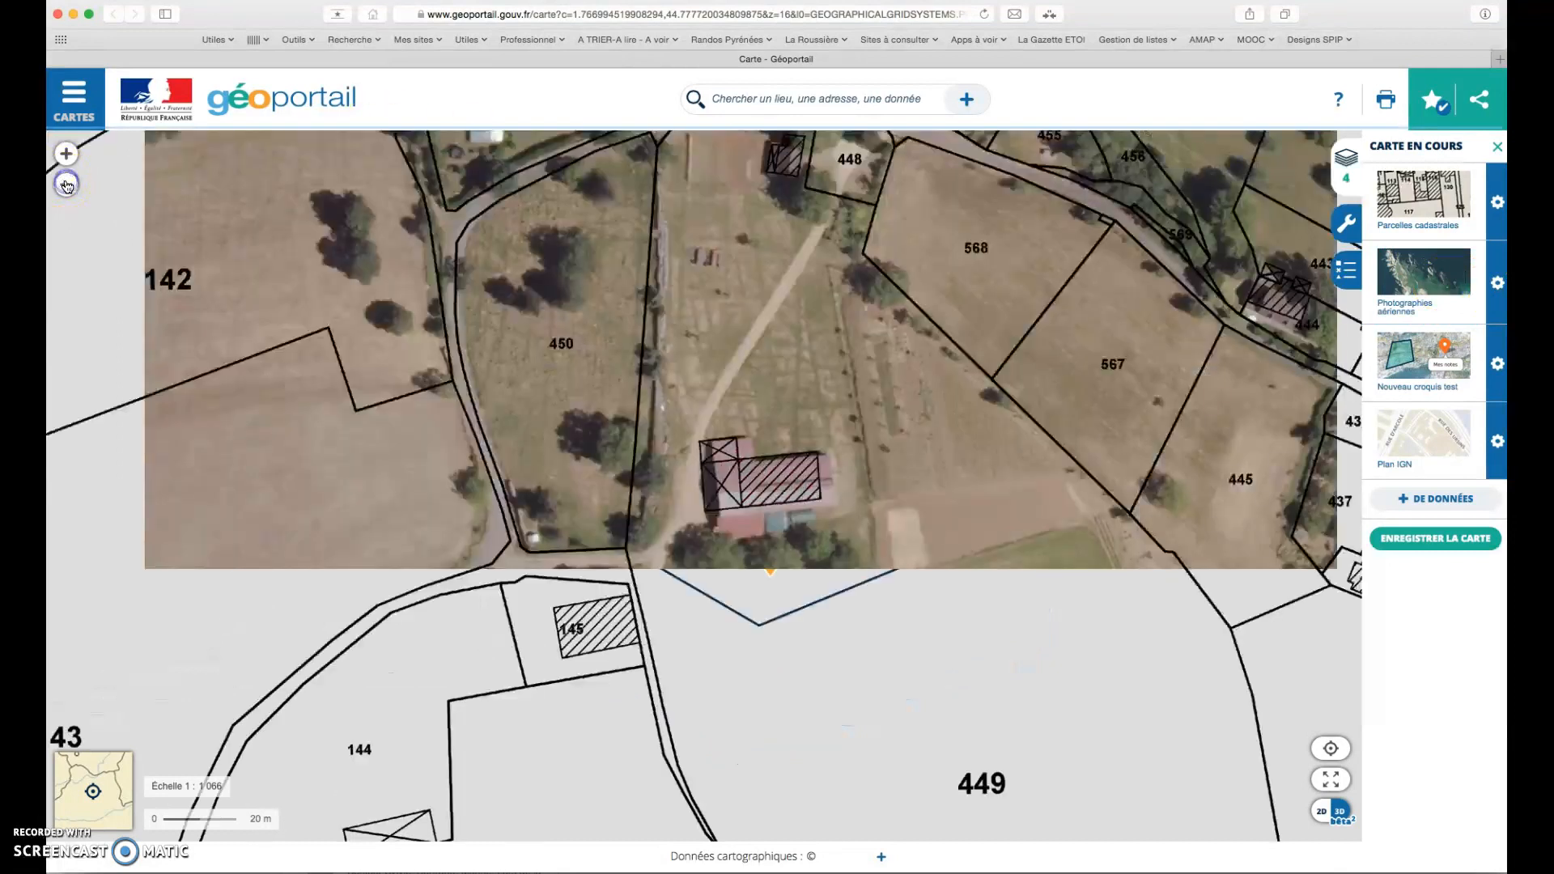
click(66, 184)
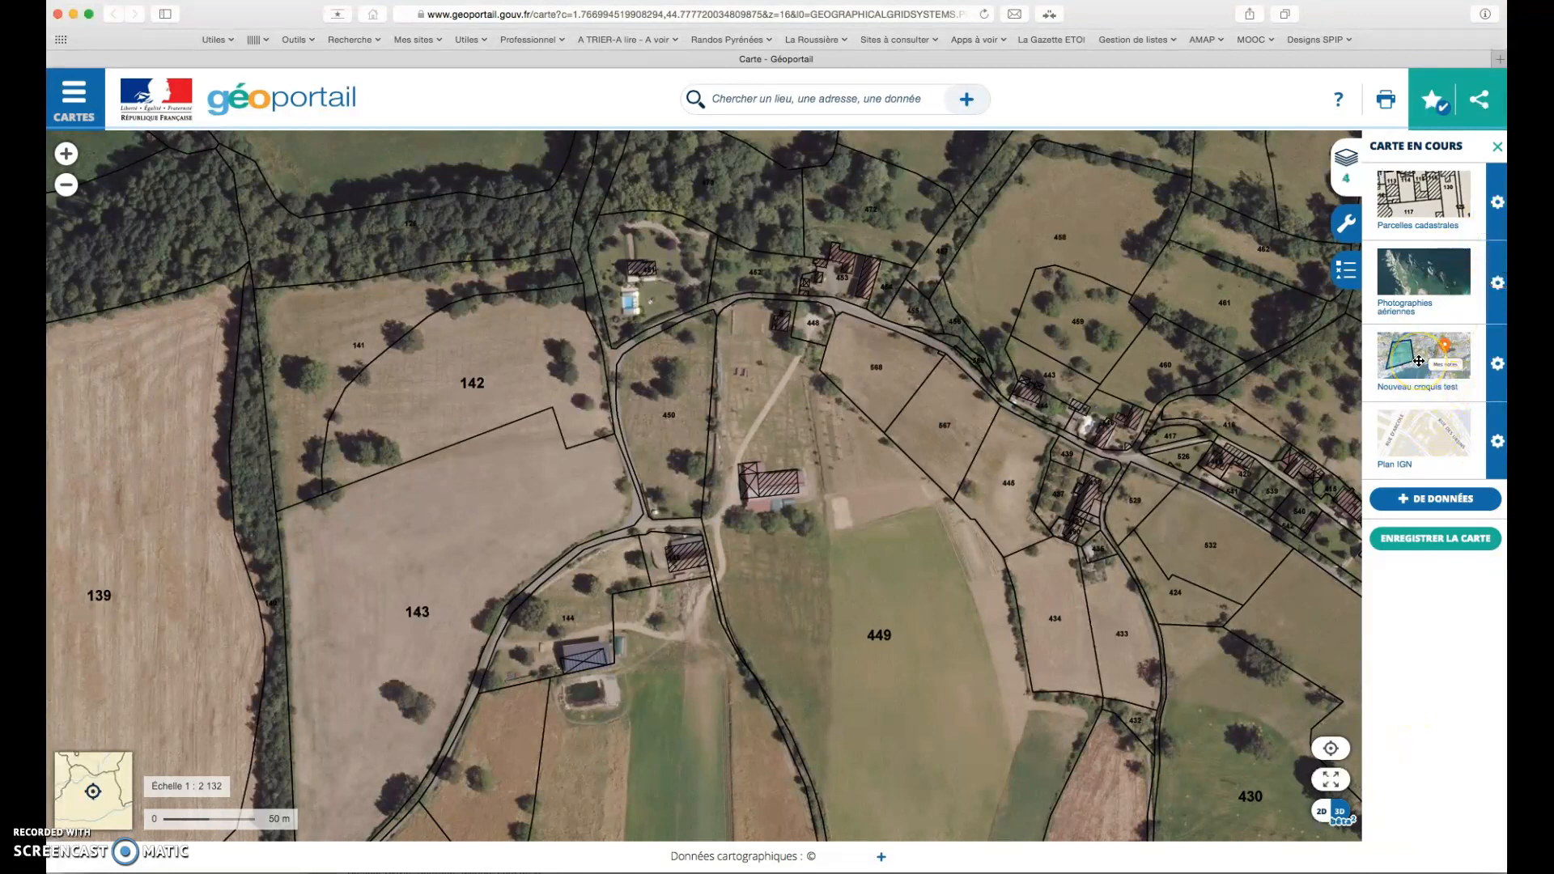
Move the "Nouveau croquis test" layer back above the cadastral parcels, and load the saved map "Carte pour formation"
drag(1419, 361, 1415, 196)
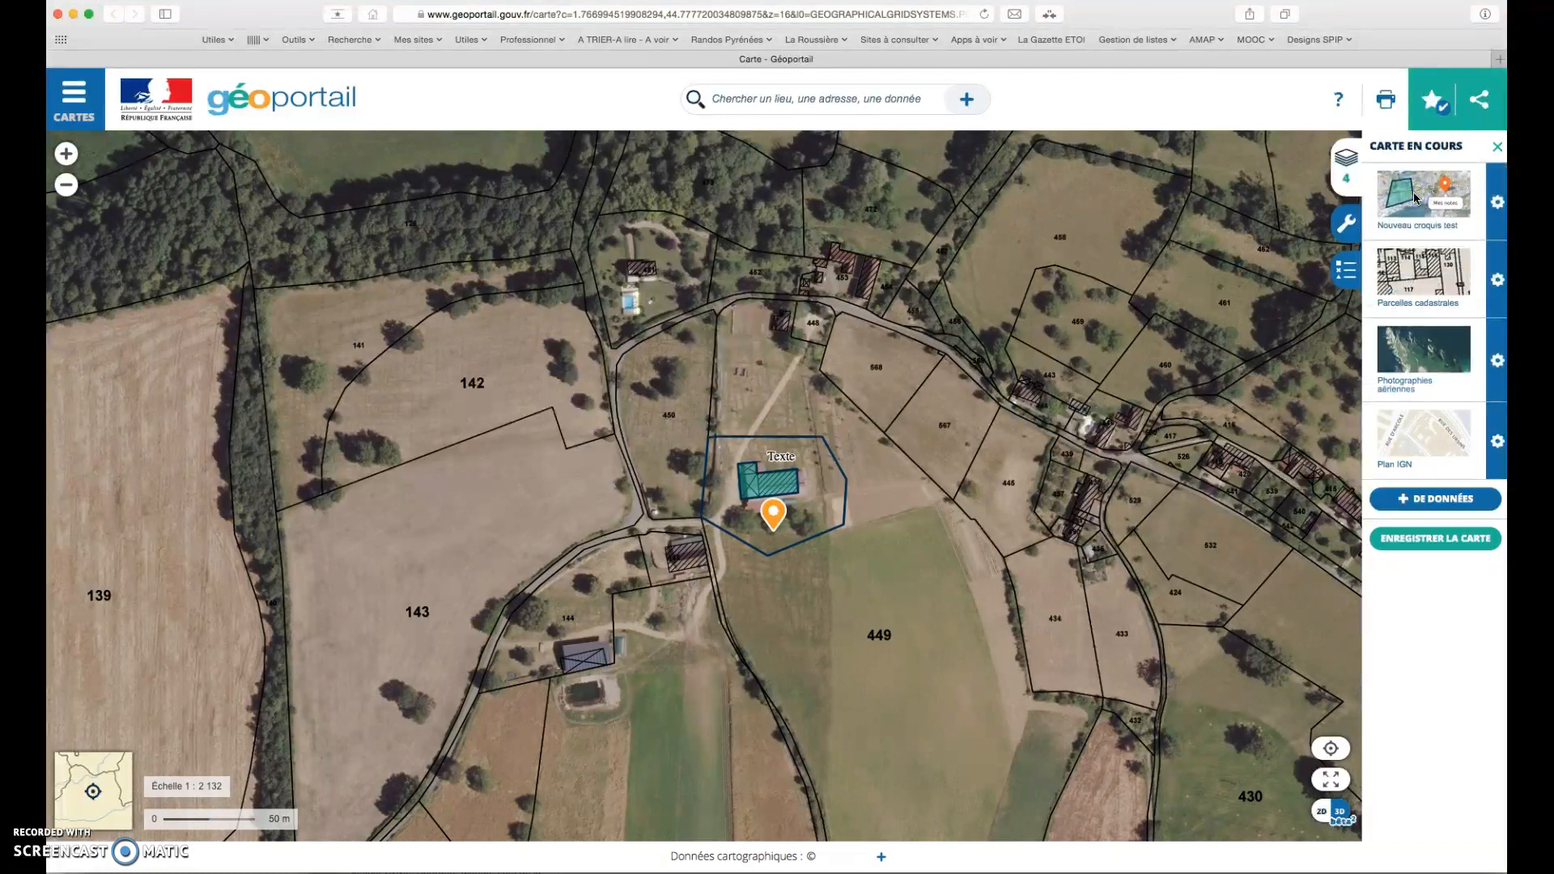
click(1496, 149)
click(1439, 545)
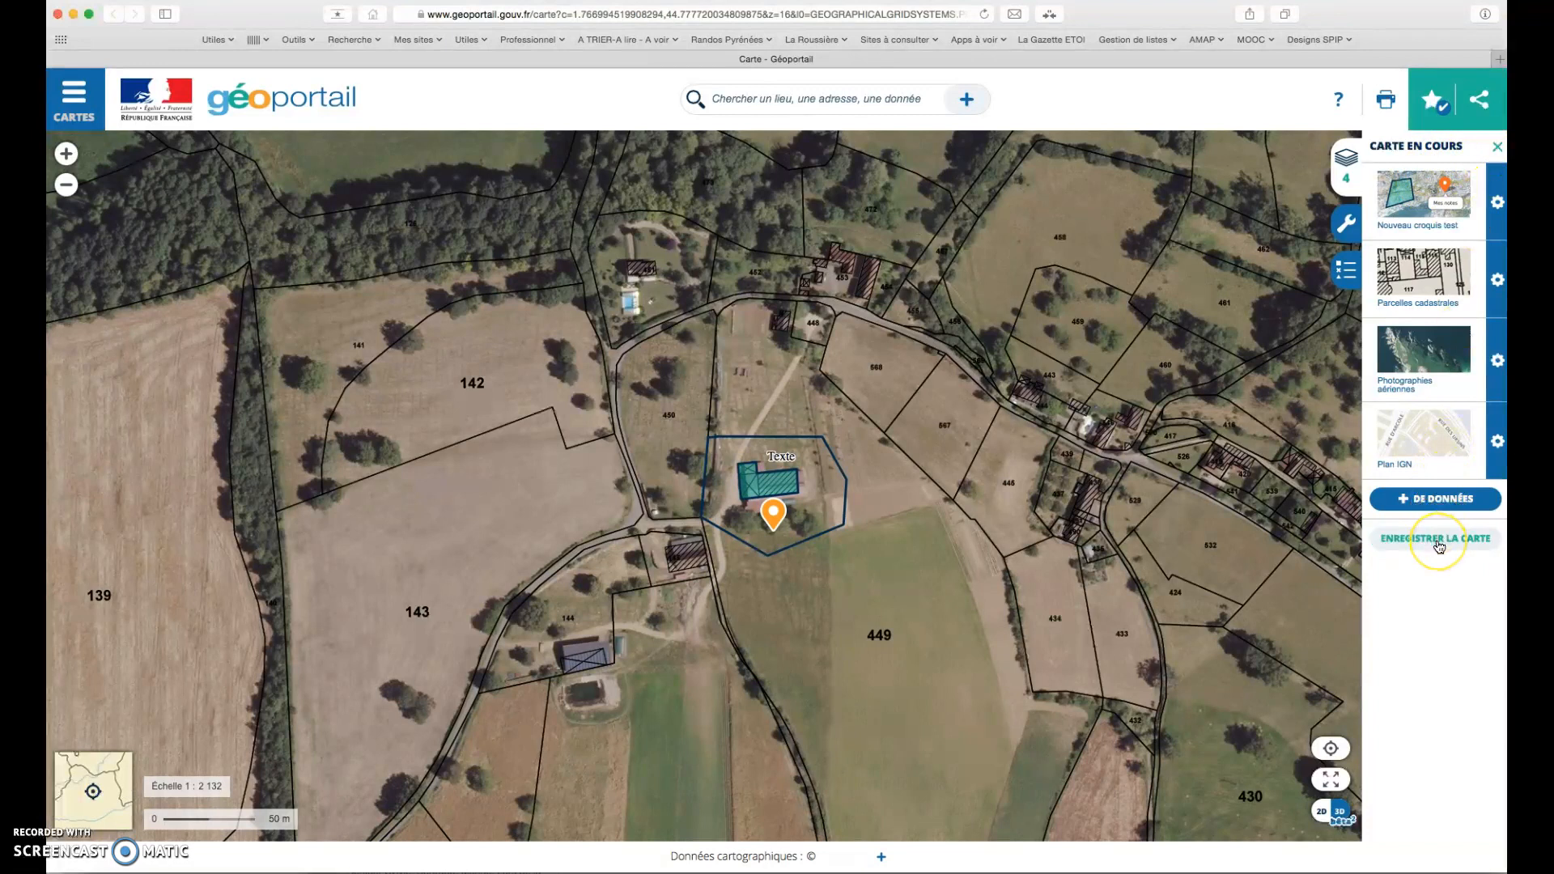
click(1439, 545)
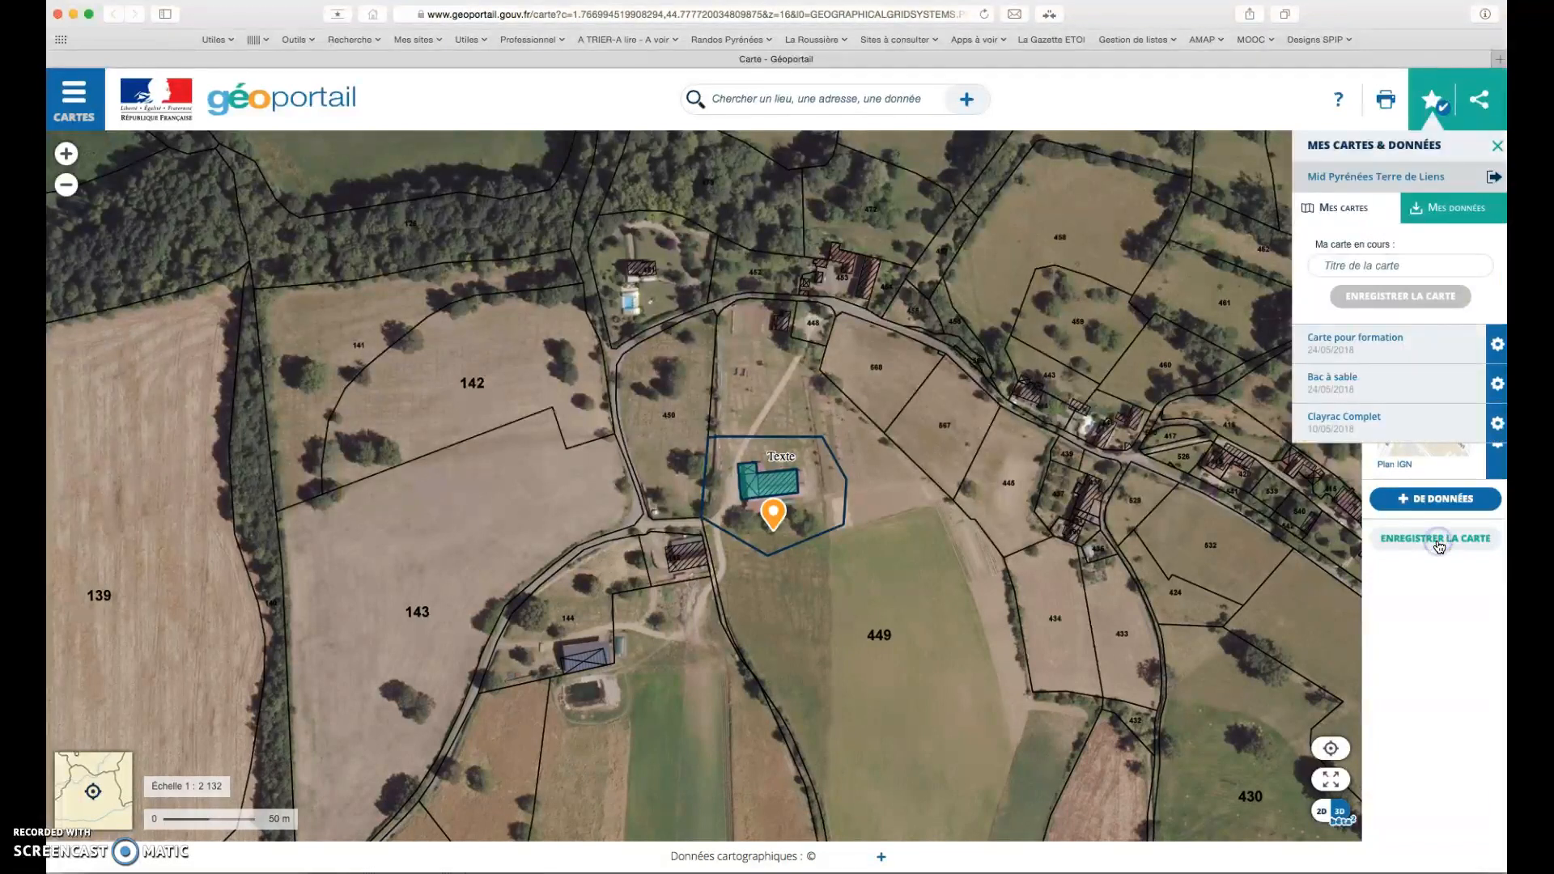
click(1363, 348)
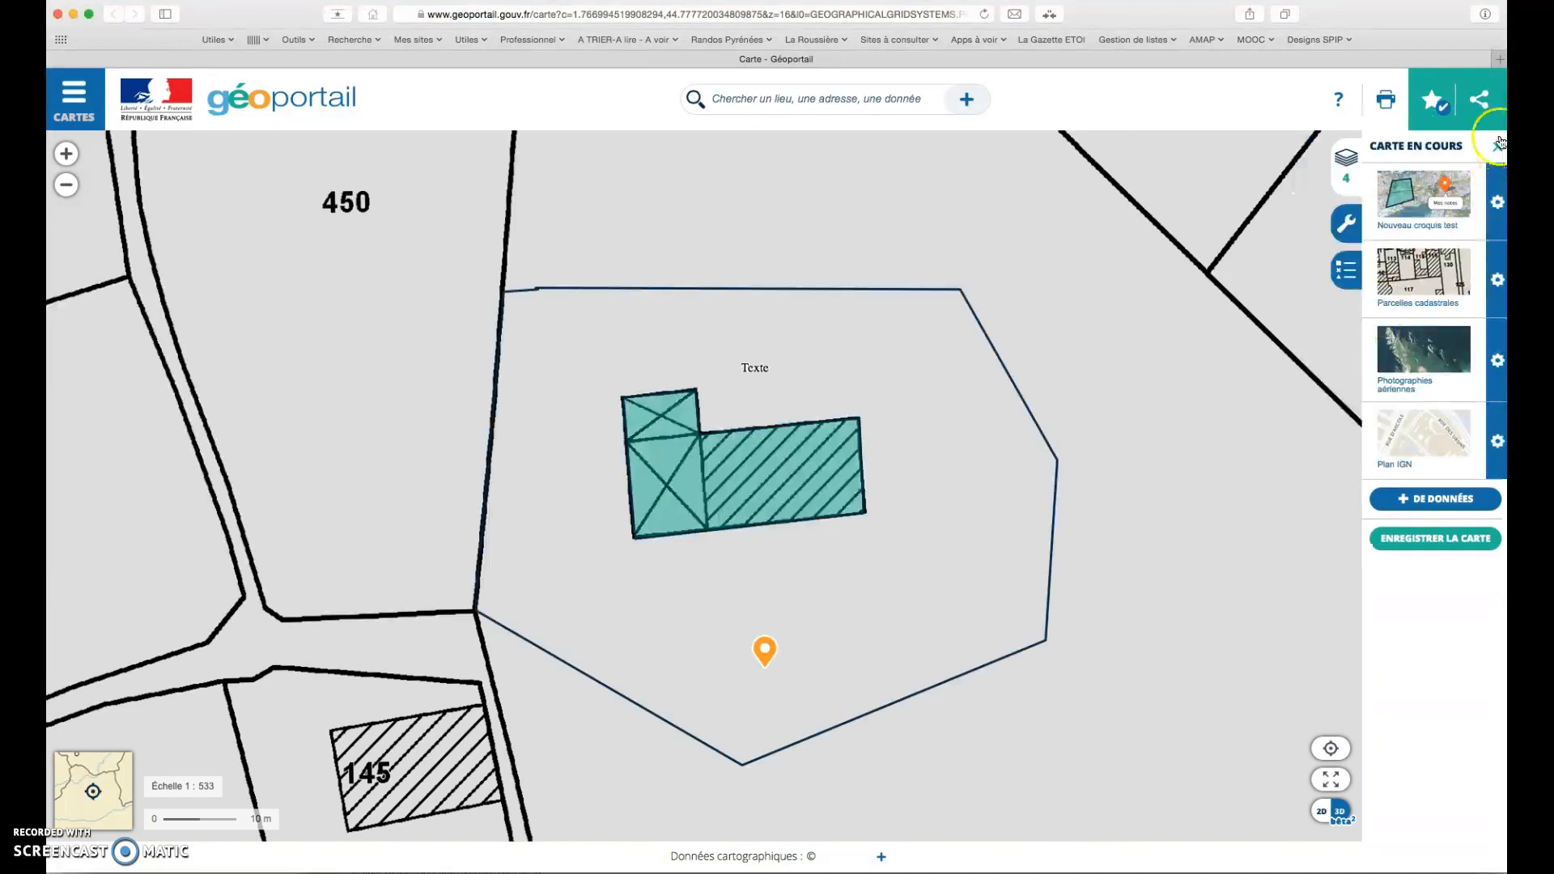
Check the information attached to the point marker and the text label on the loaded map
click(67, 185)
click(66, 184)
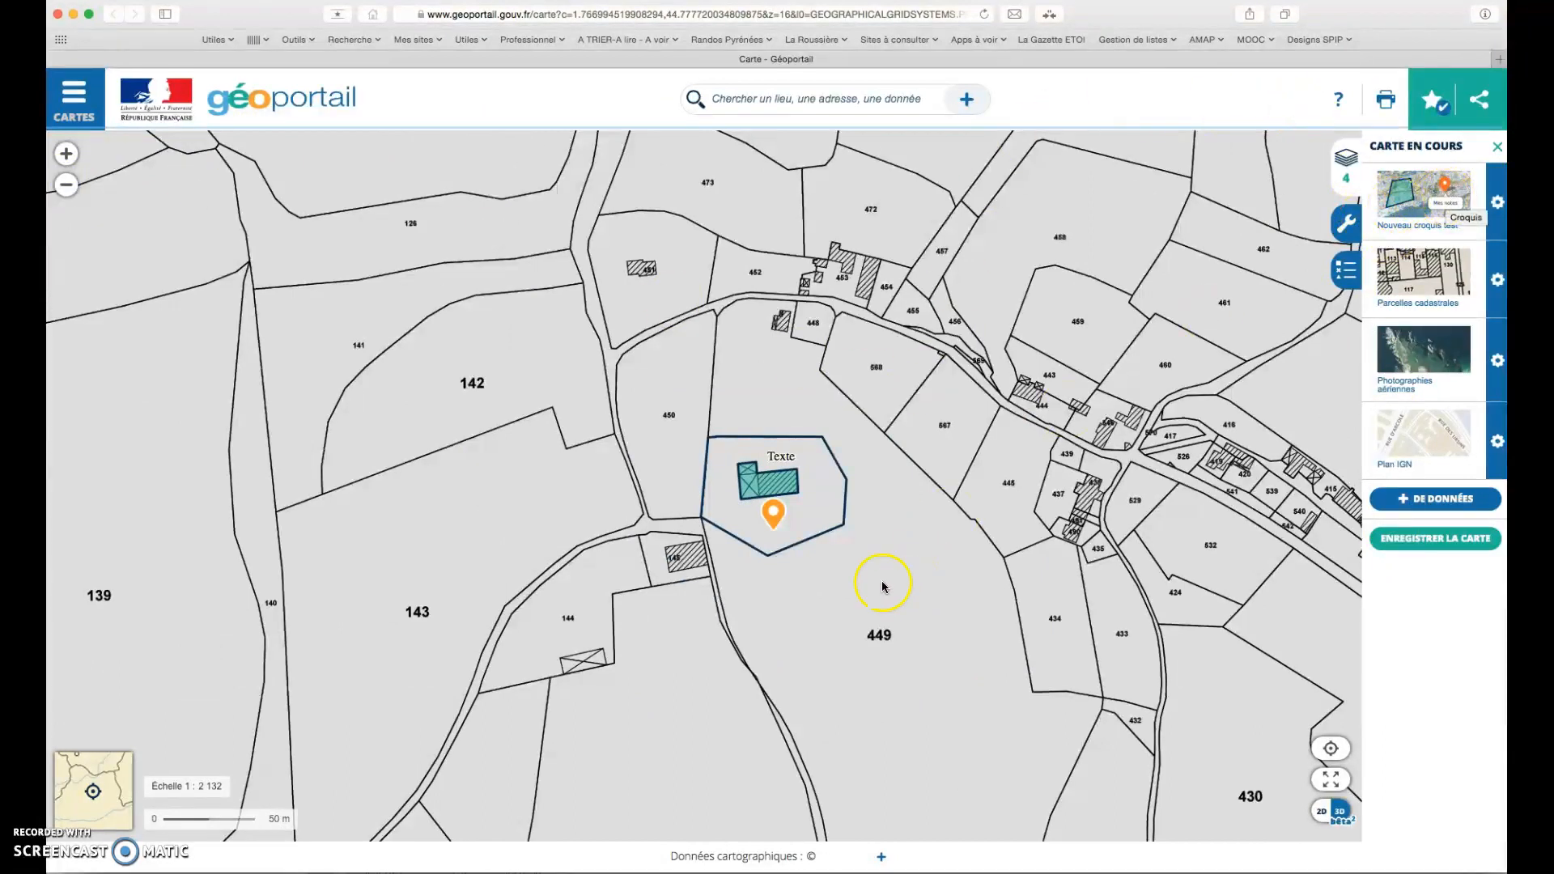
click(769, 514)
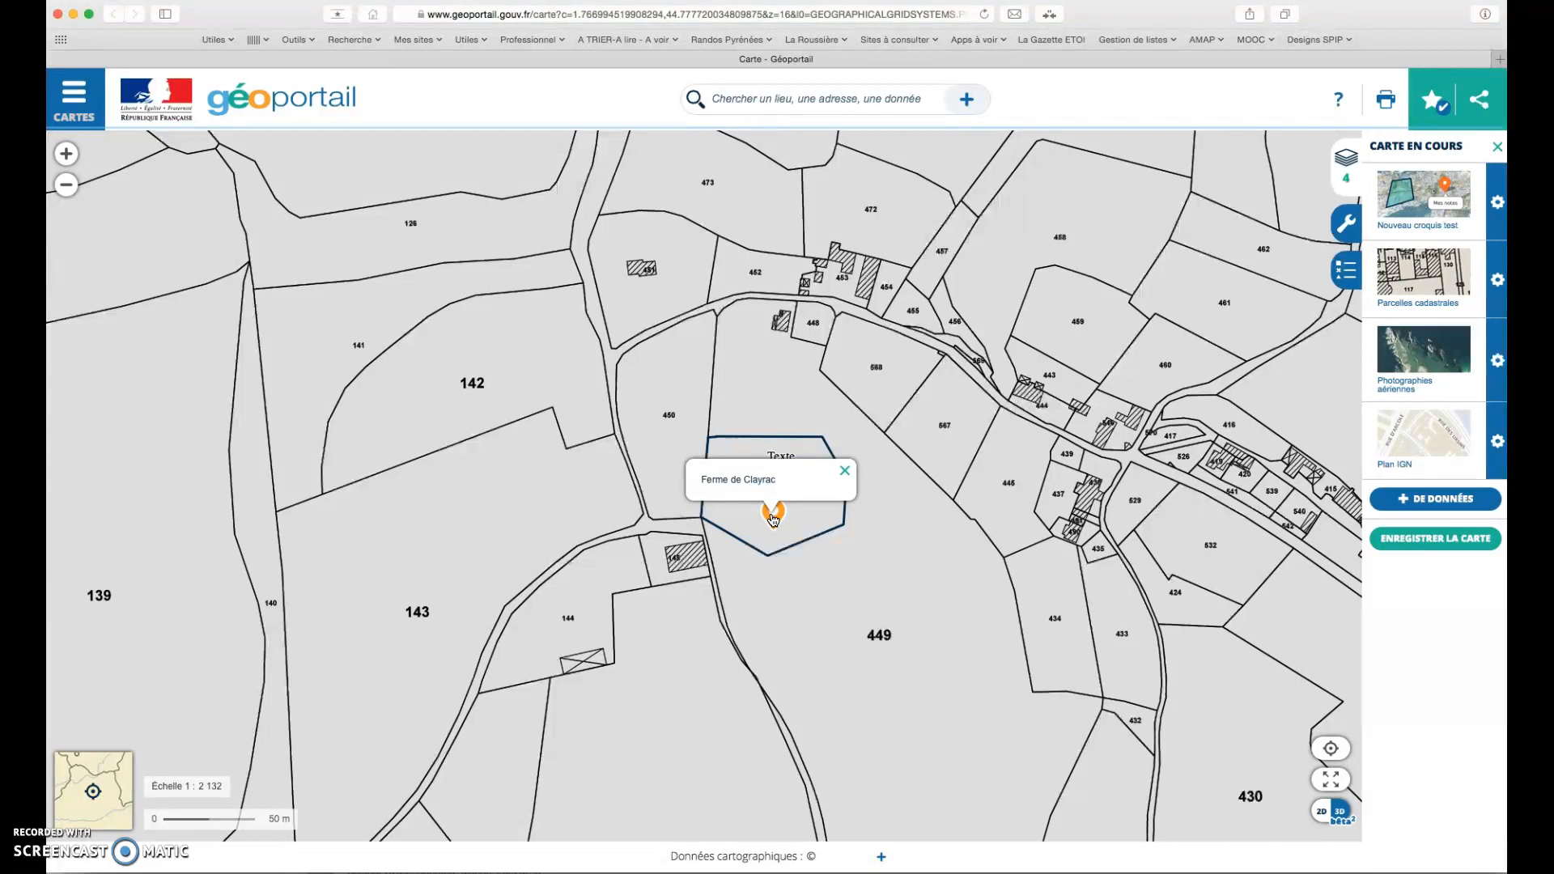
click(846, 470)
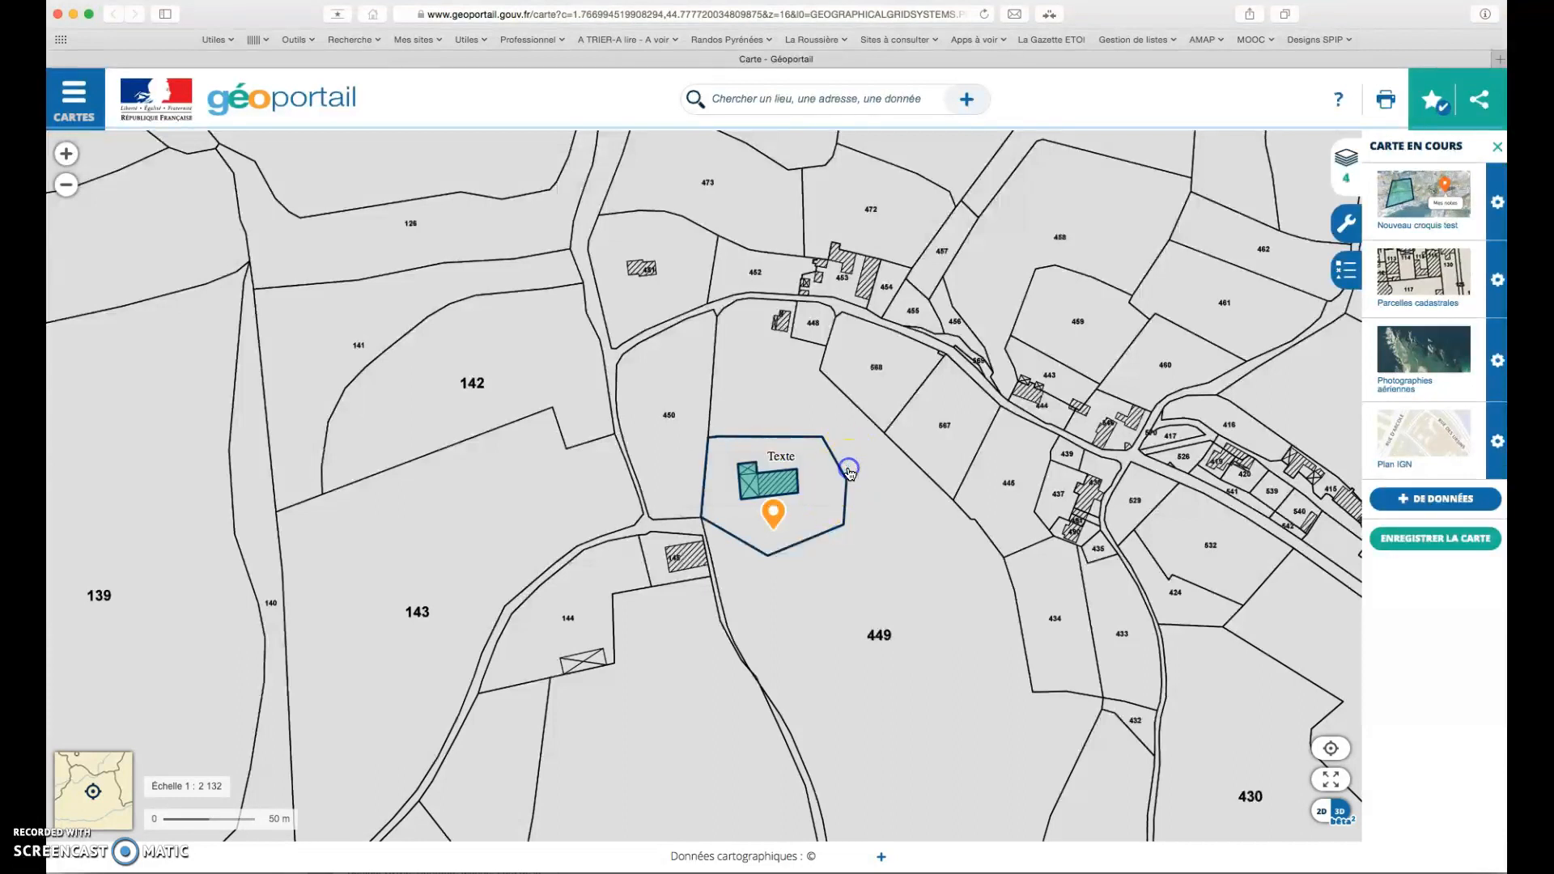
double_click(830, 475)
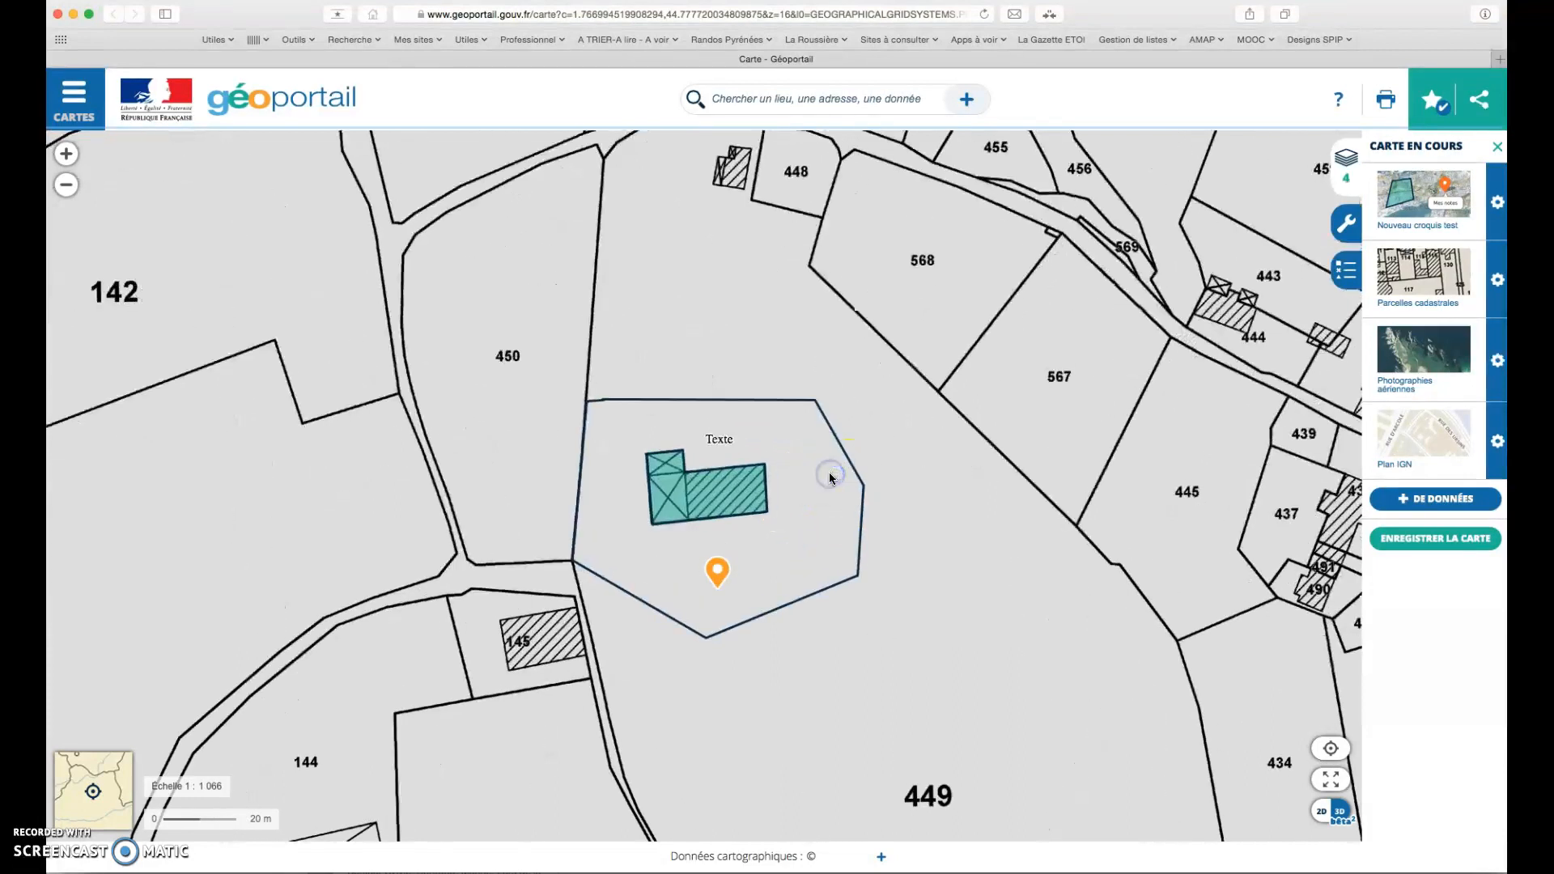
click(718, 440)
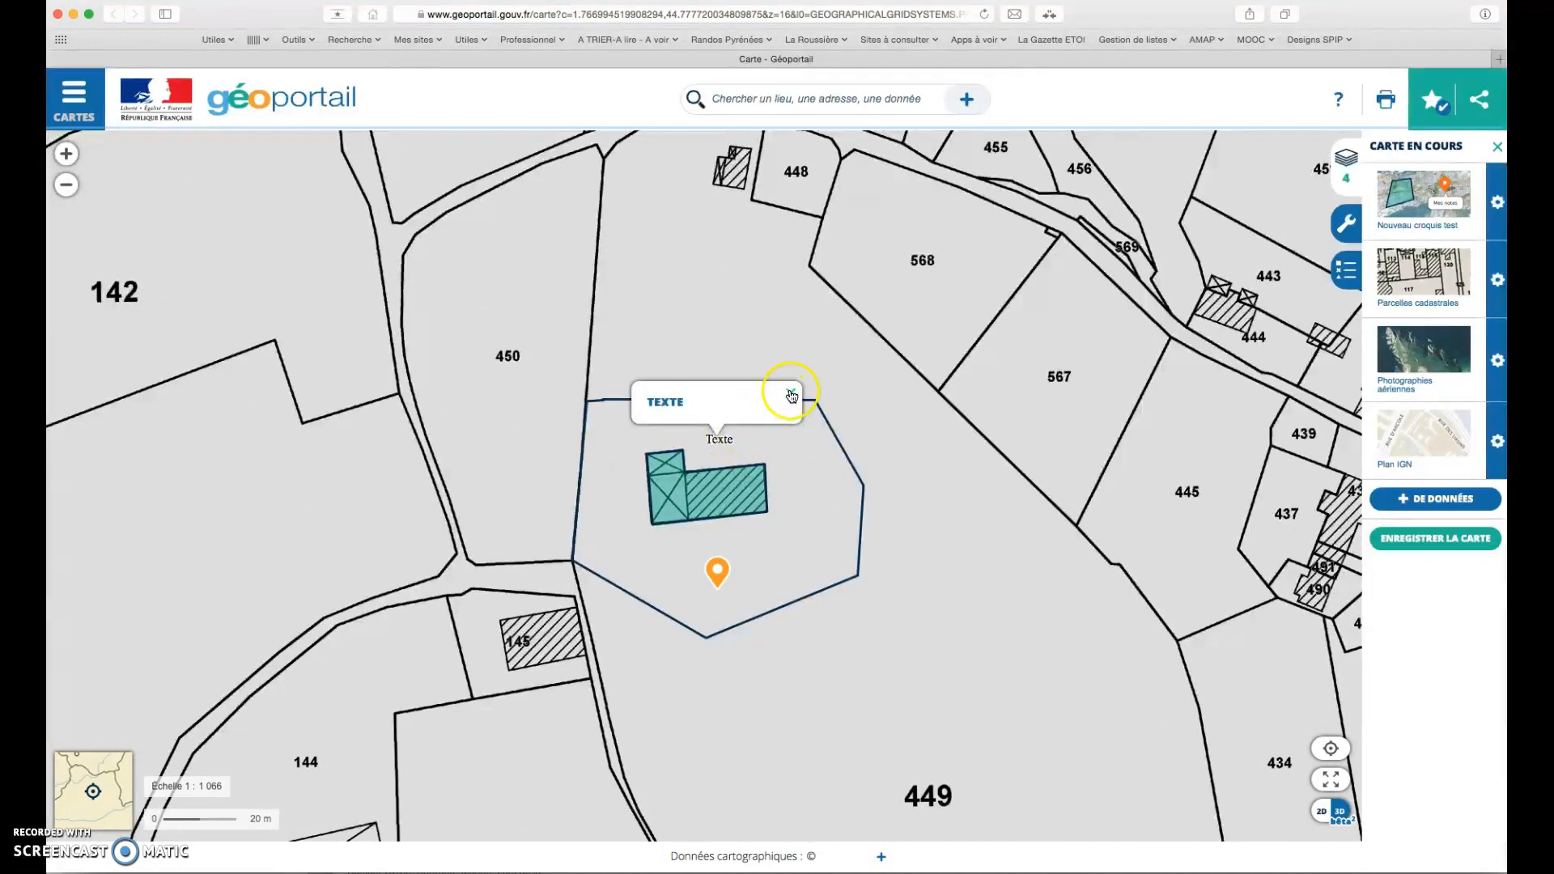
click(792, 395)
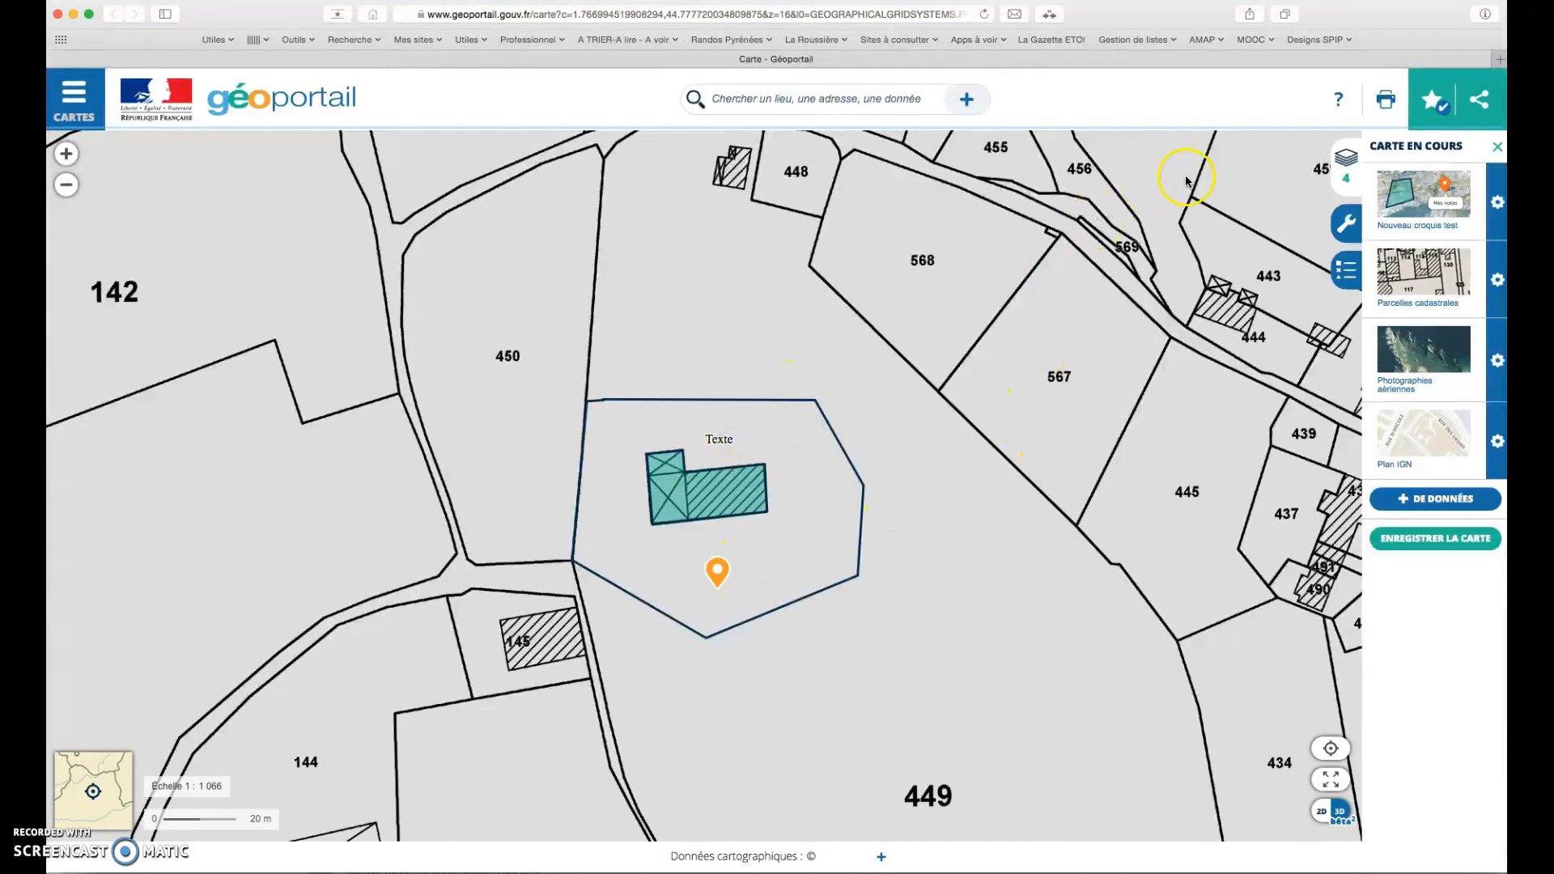
click(1345, 224)
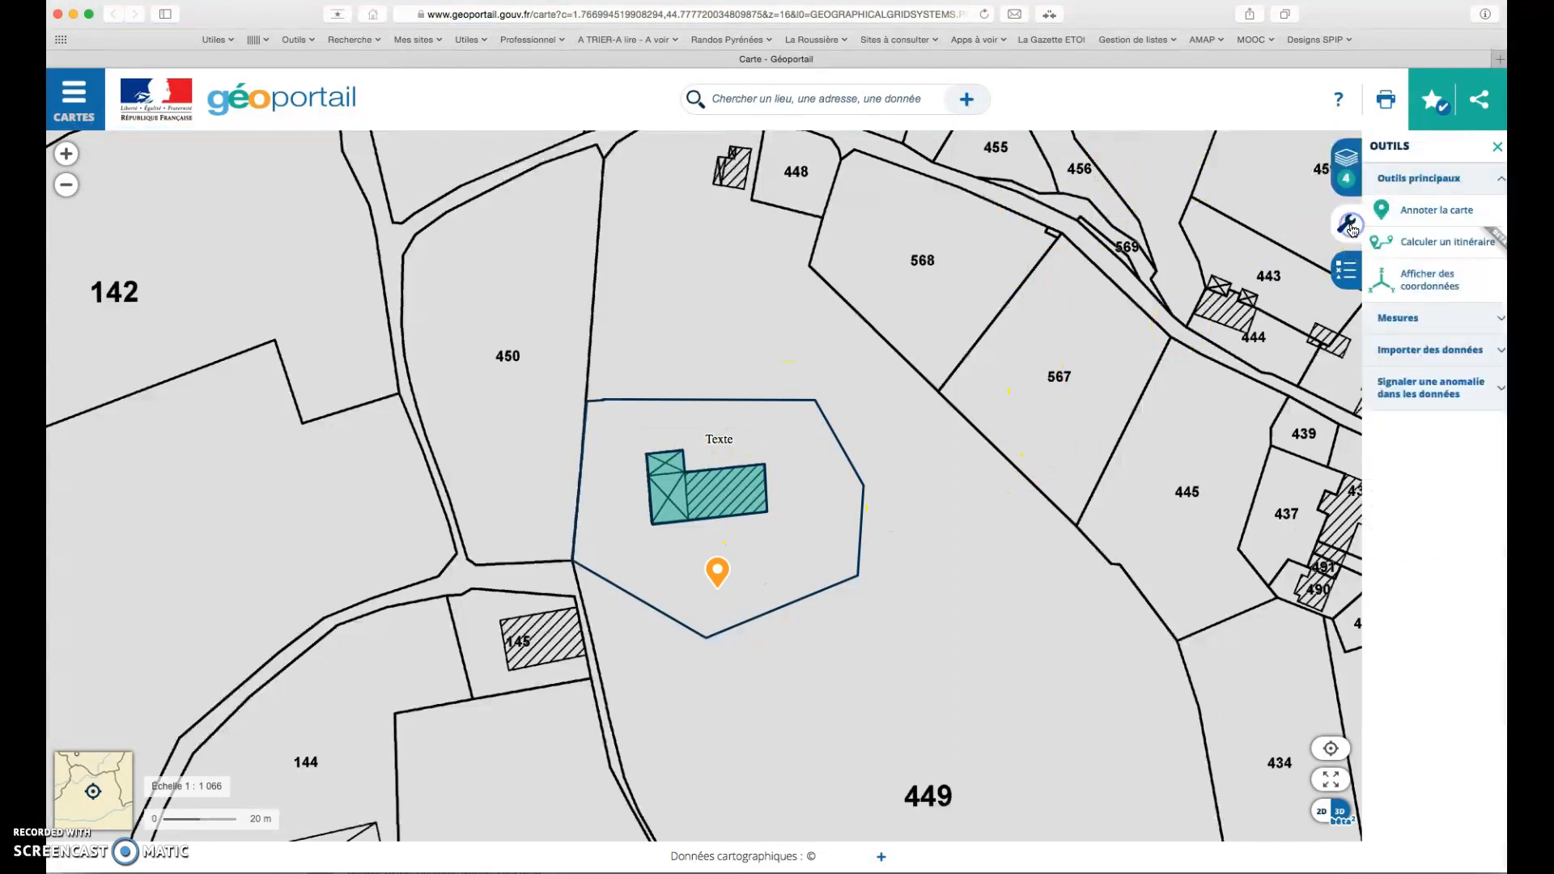
click(1423, 214)
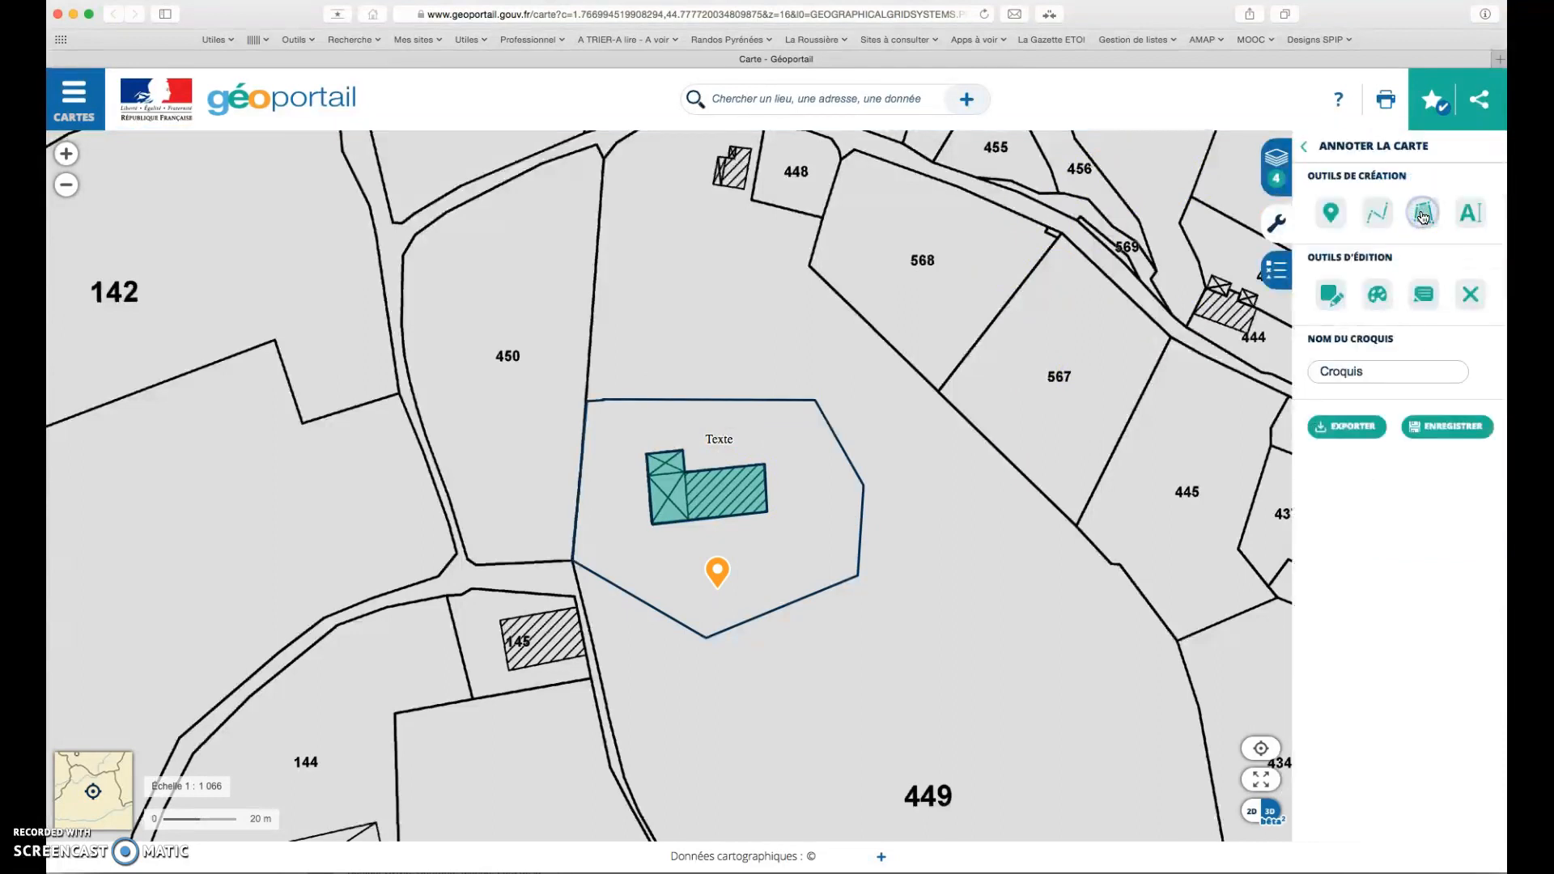
click(1282, 224)
click(1493, 154)
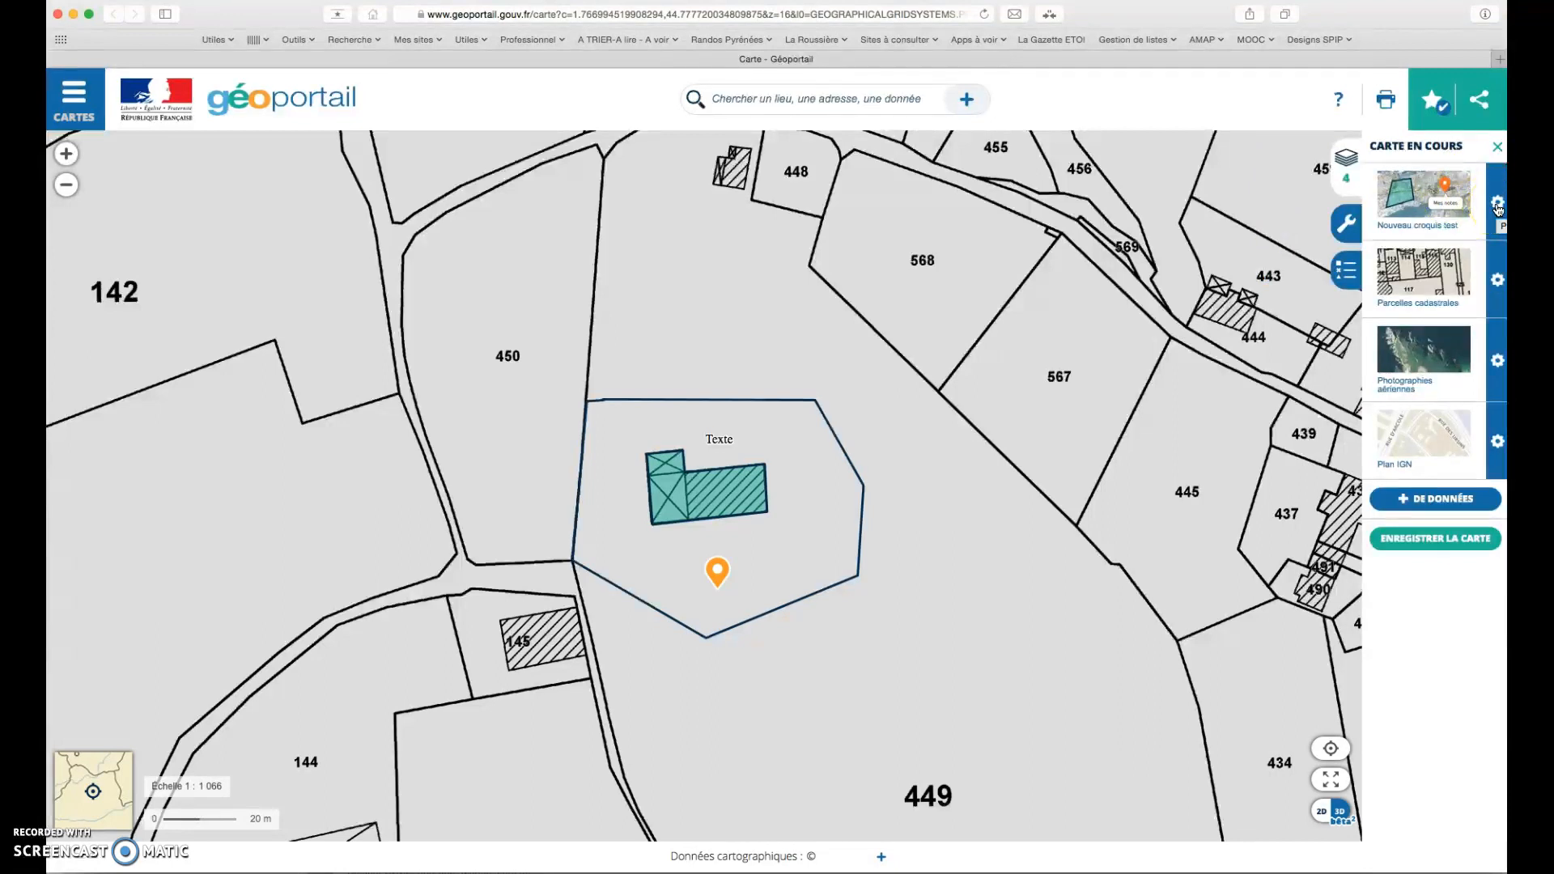
Open the "Nouveau croquis test" sketch for editing and delete its orange point marker
click(1498, 204)
click(1439, 199)
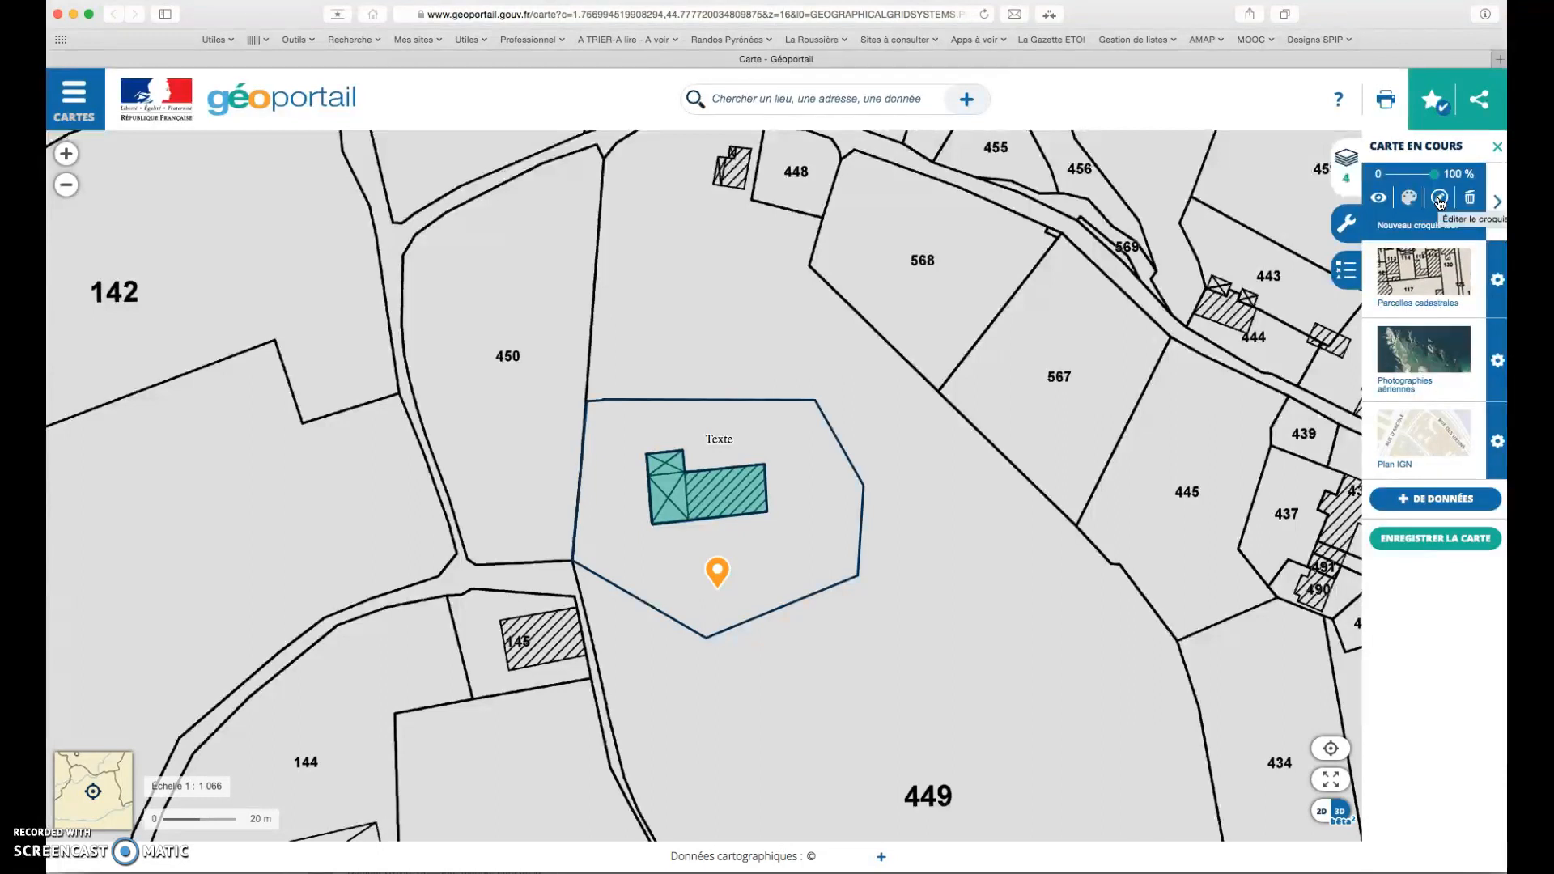
click(1439, 199)
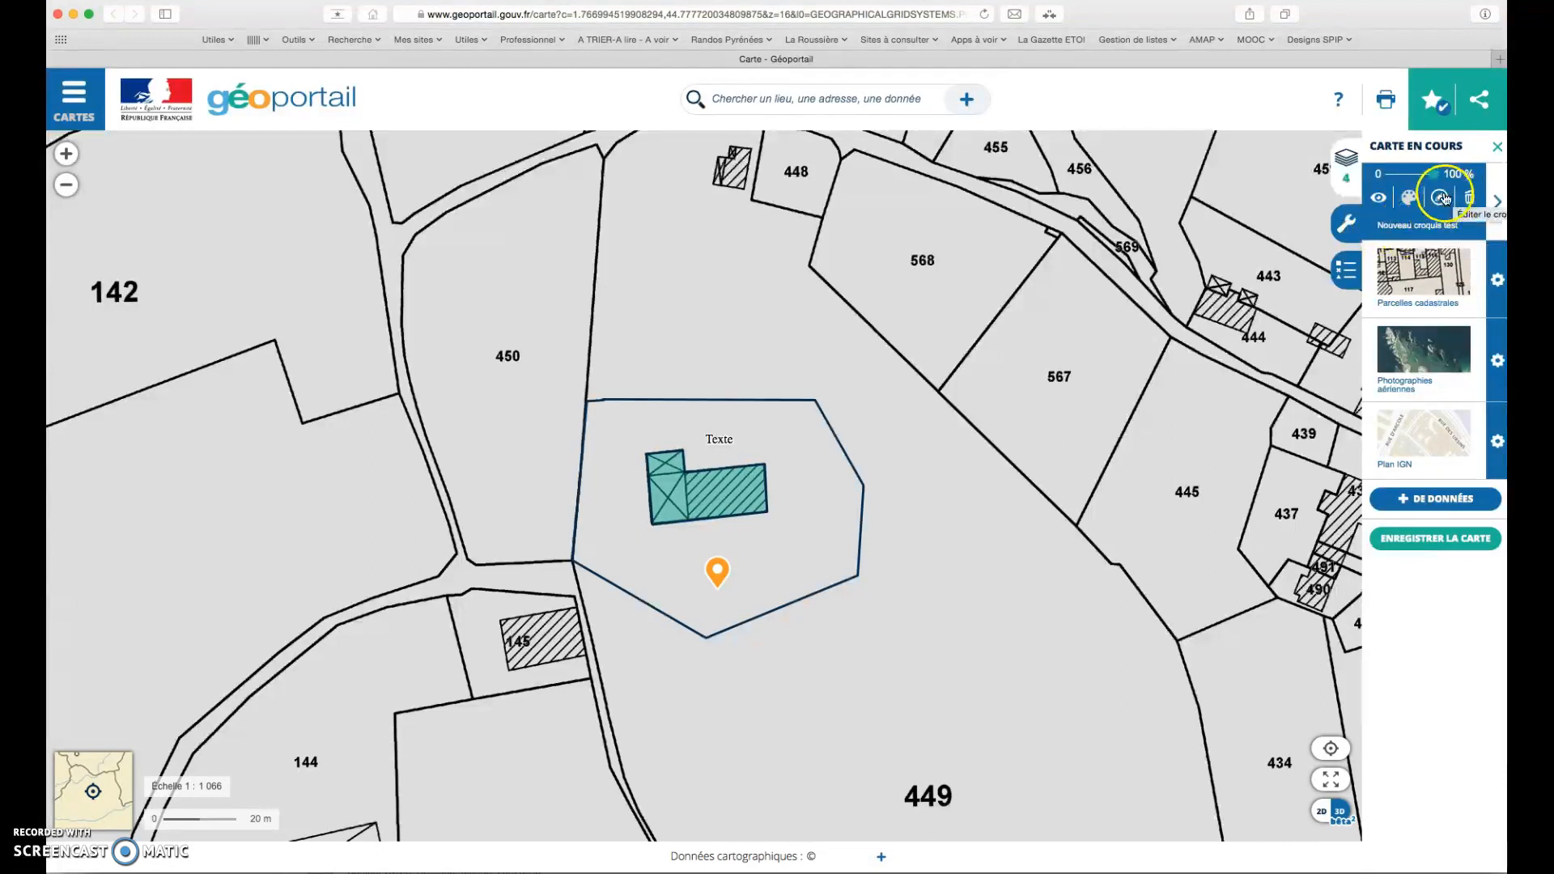
click(1444, 198)
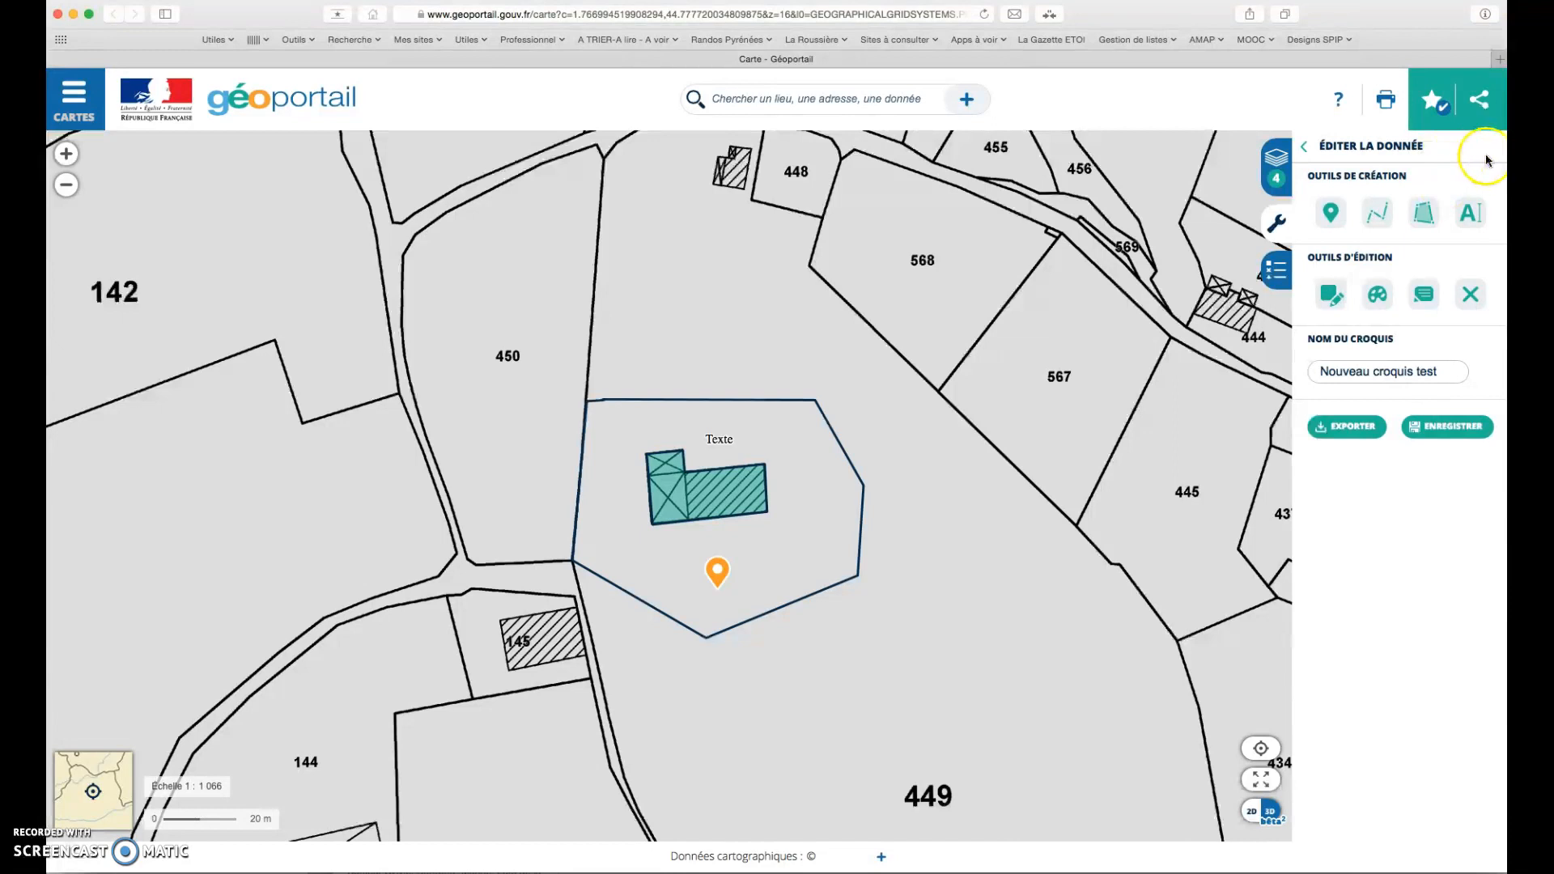
click(1473, 298)
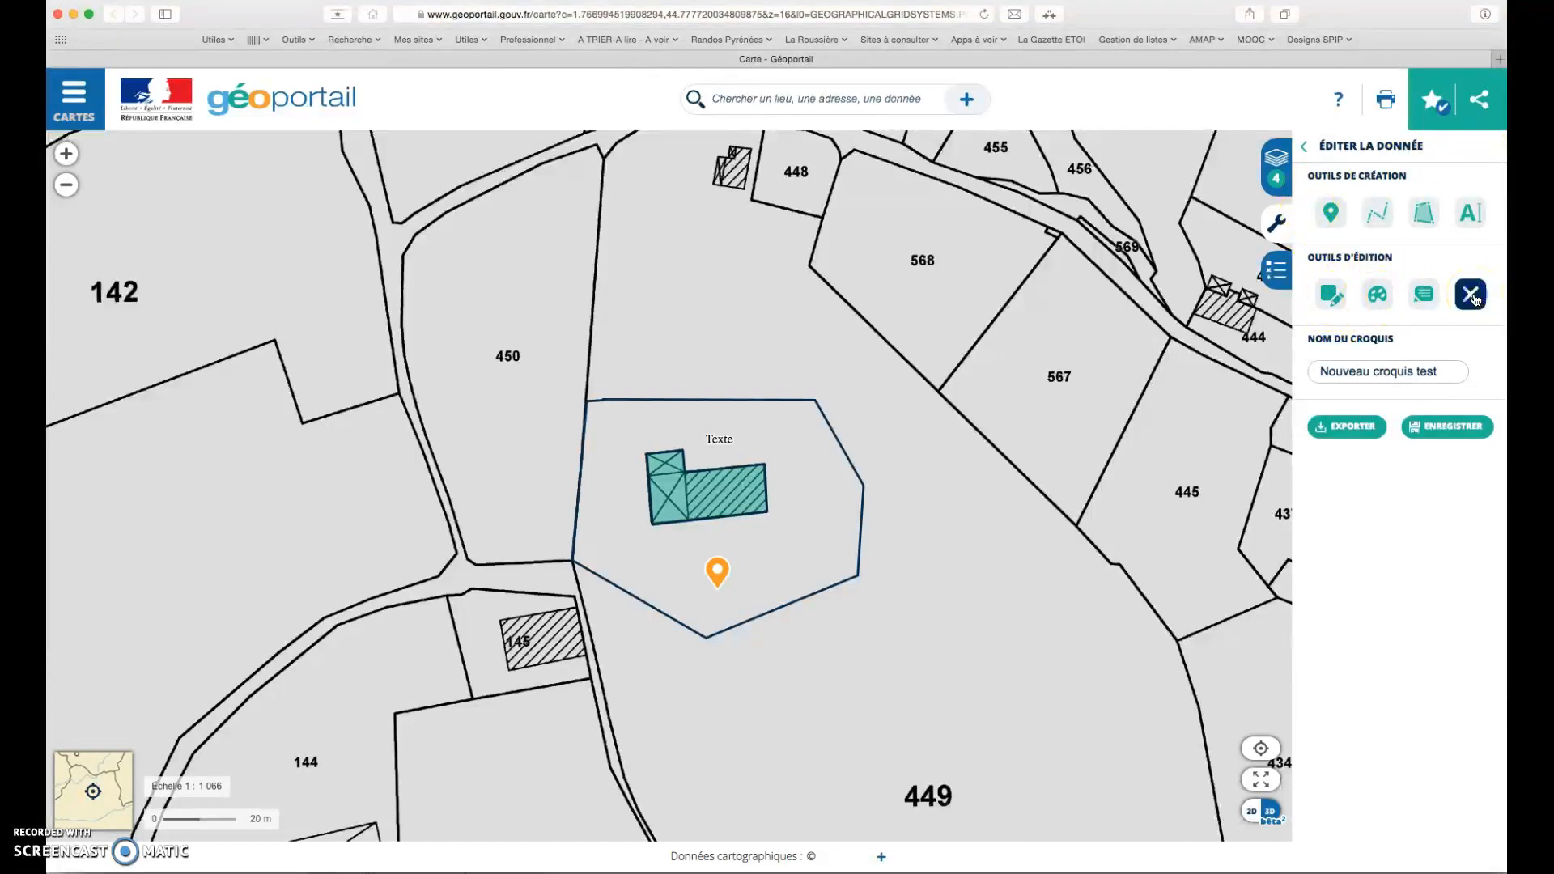
click(720, 575)
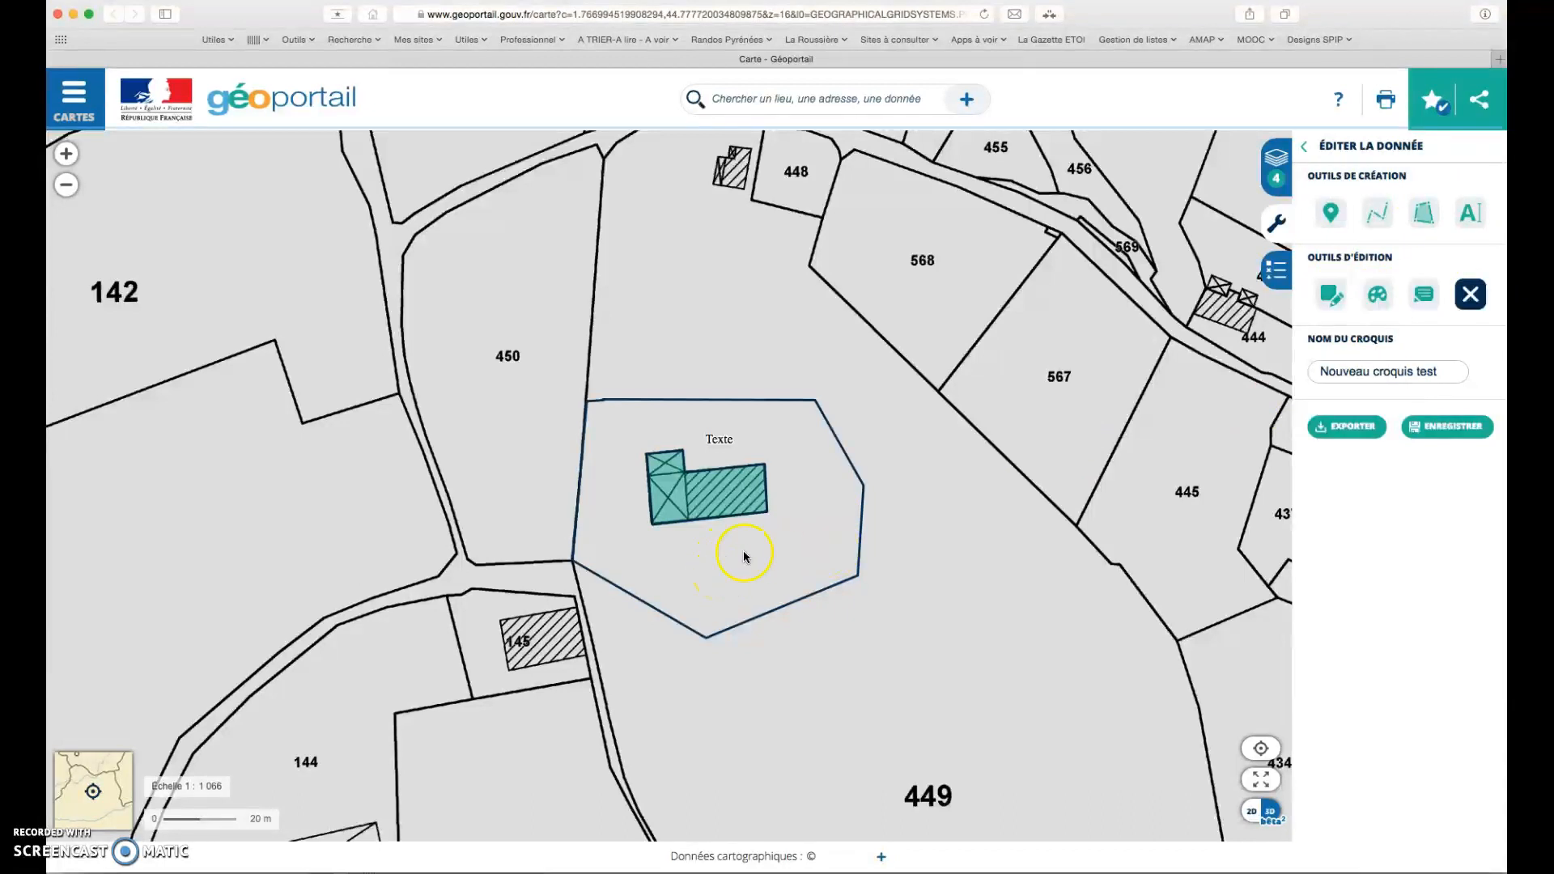
Add "qlsdjqlkd" to the building polygon's description and save the text
click(1426, 296)
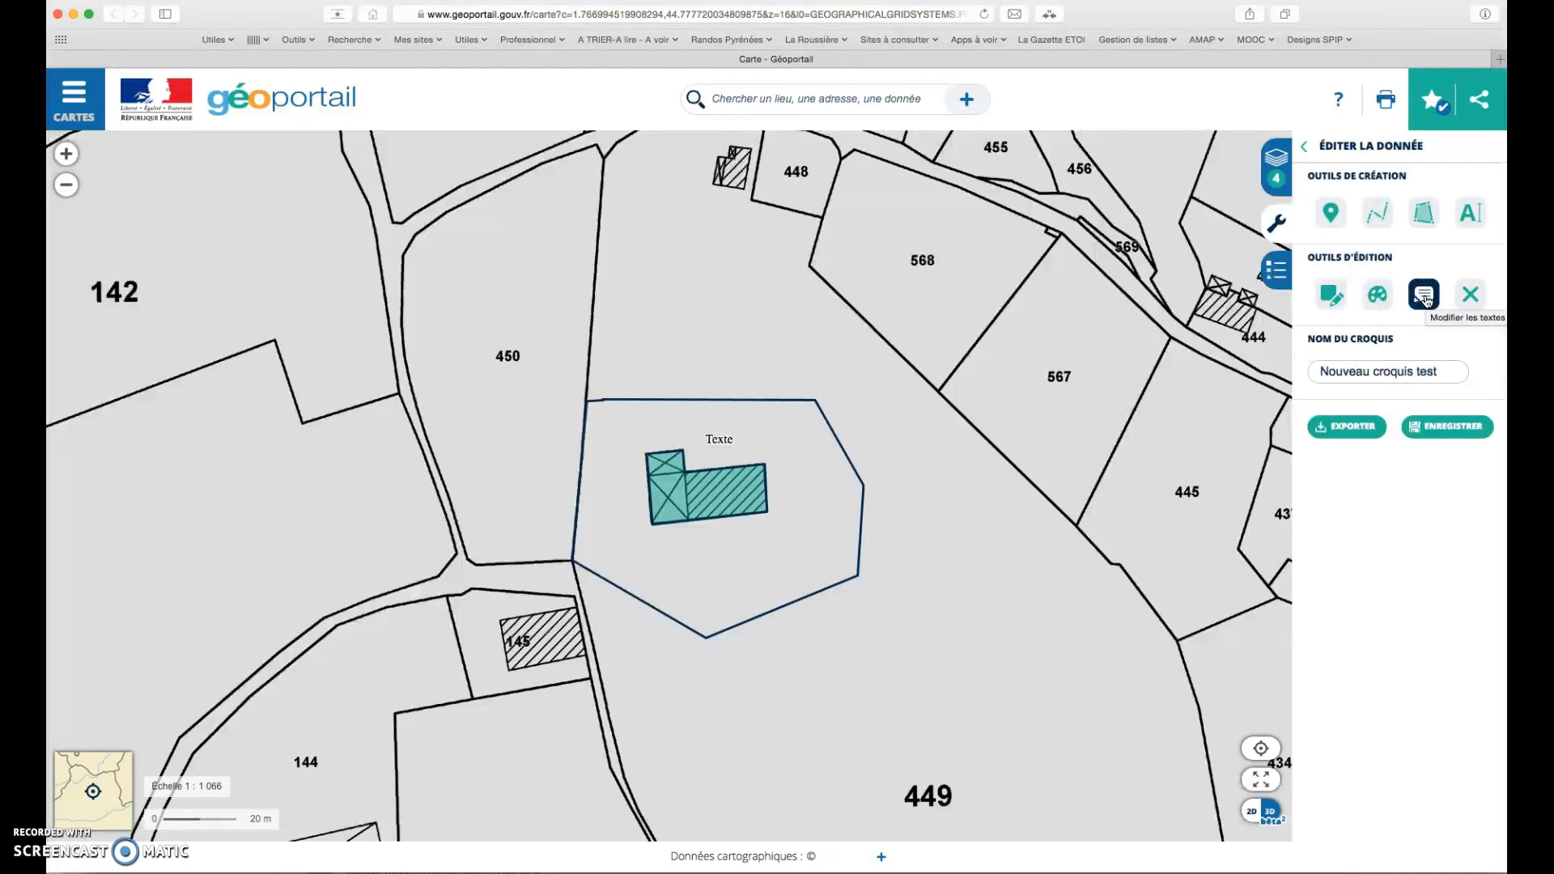
click(705, 503)
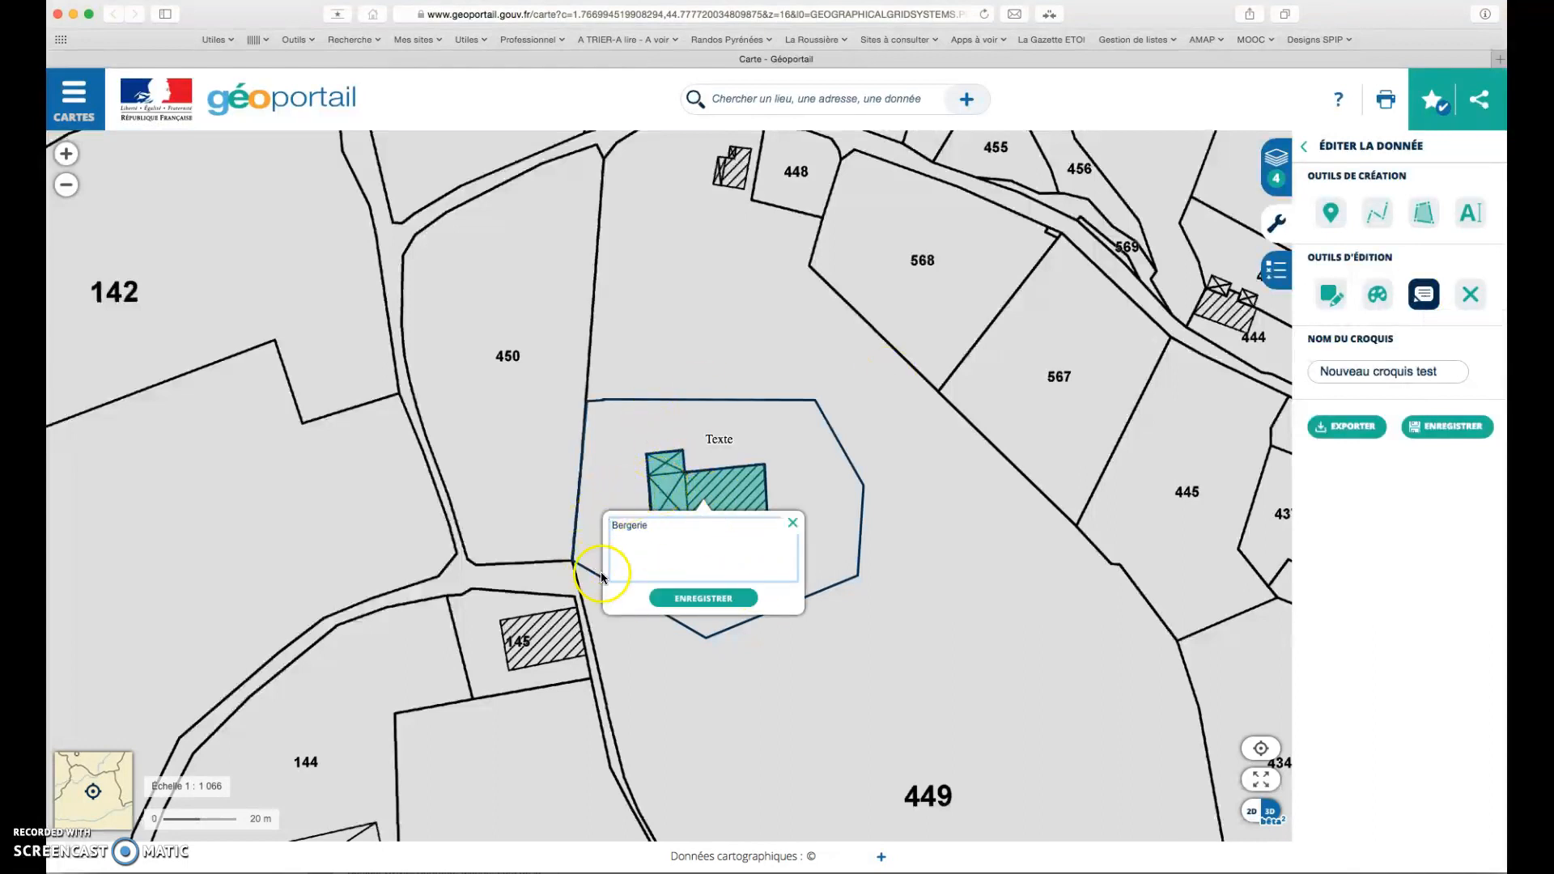
click(659, 523)
text(qlsdjqlkd)
click(686, 599)
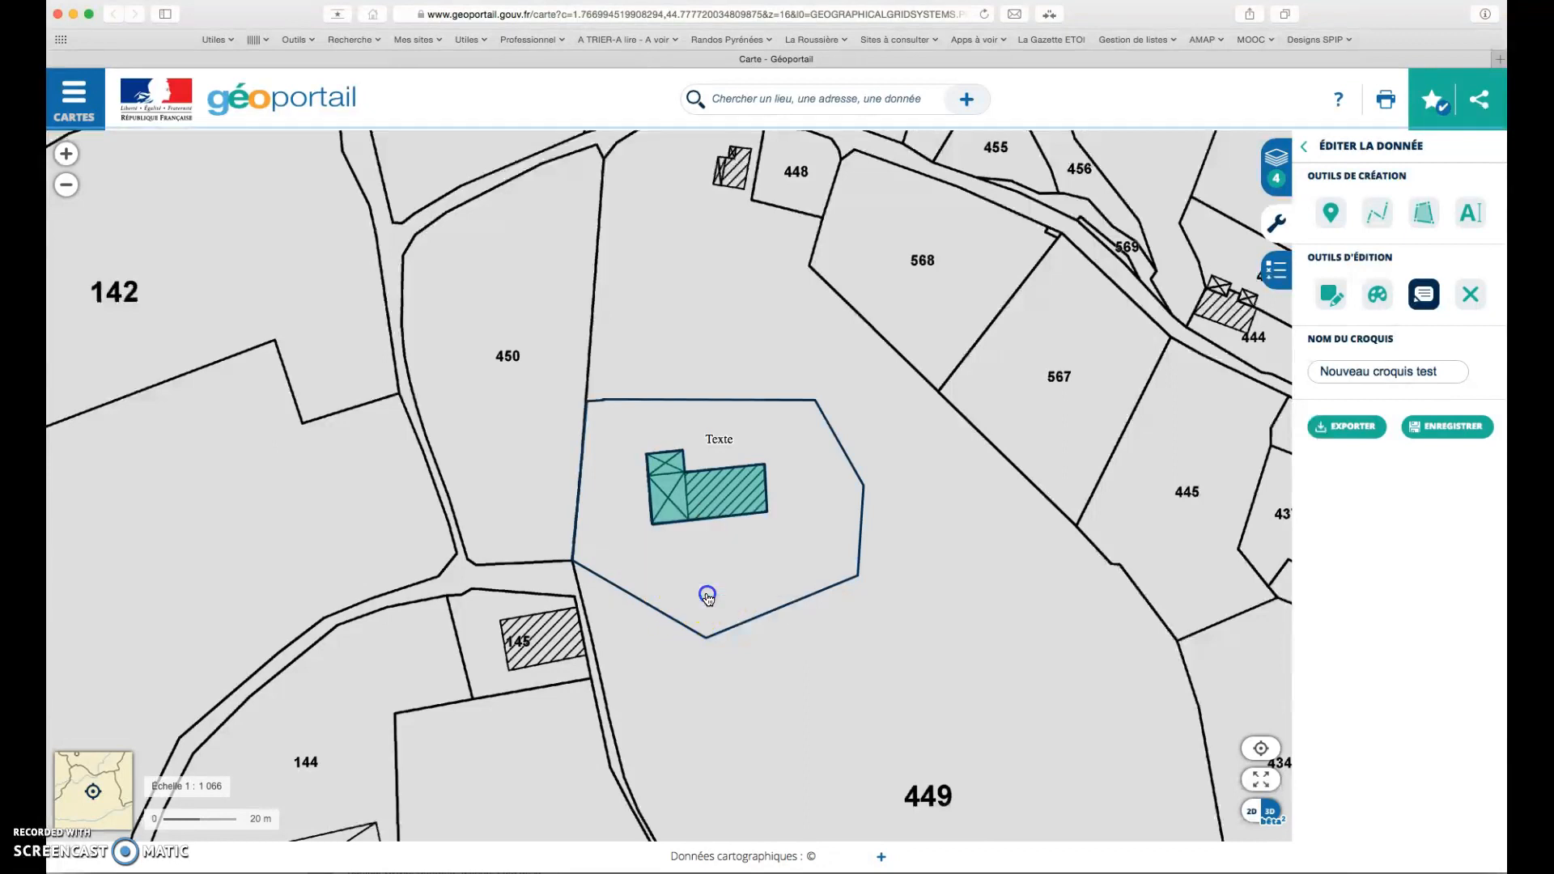
Check the editable texts of the "Texte" label and the outline surrounding the building, closing each text box
click(735, 478)
click(717, 440)
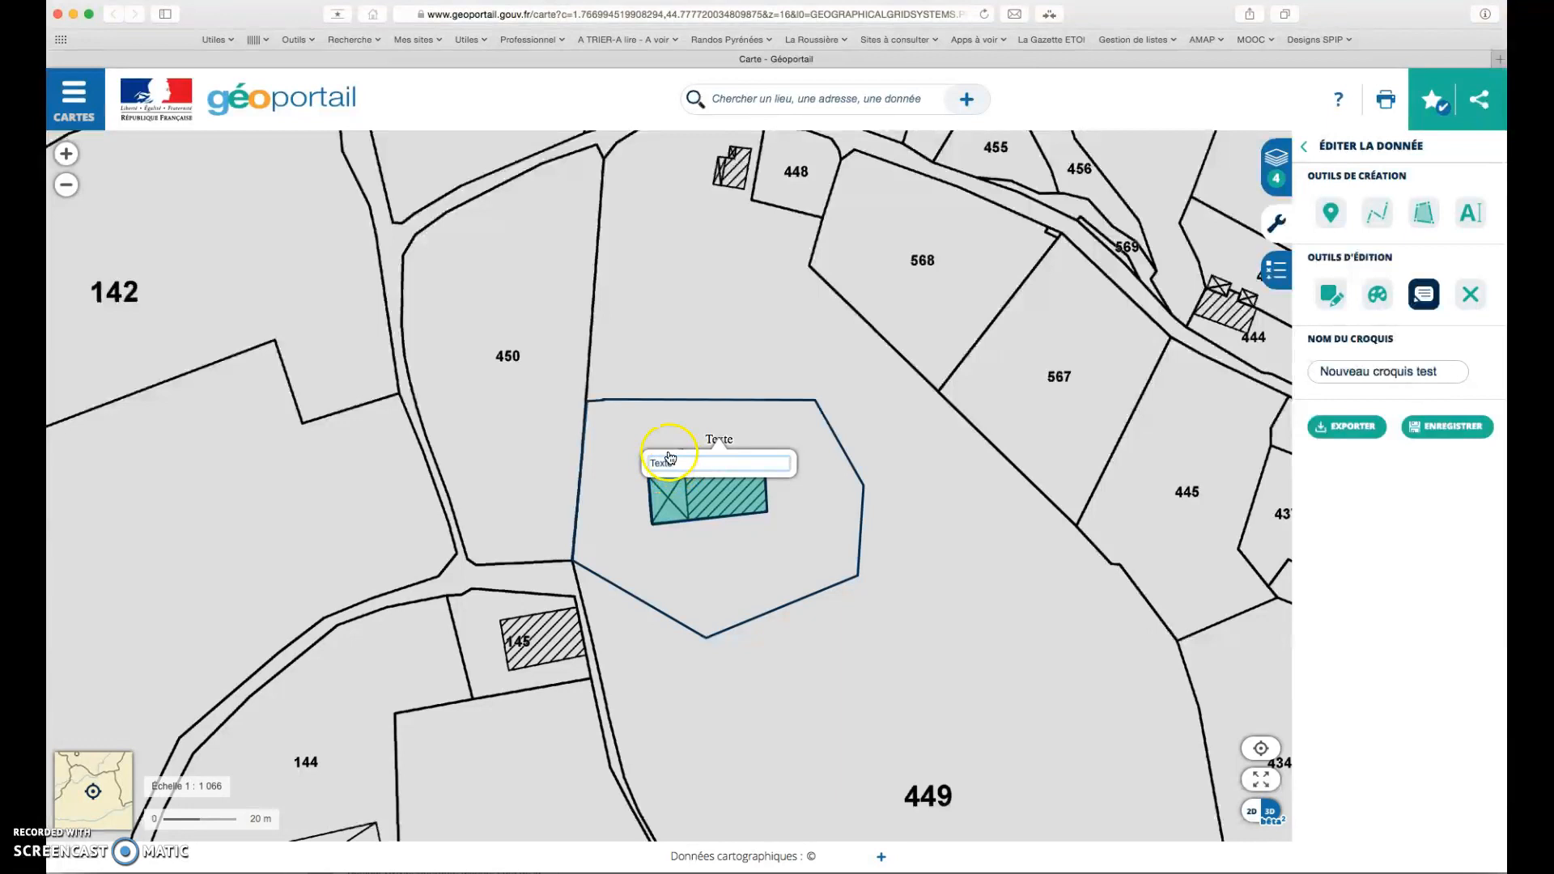
click(694, 428)
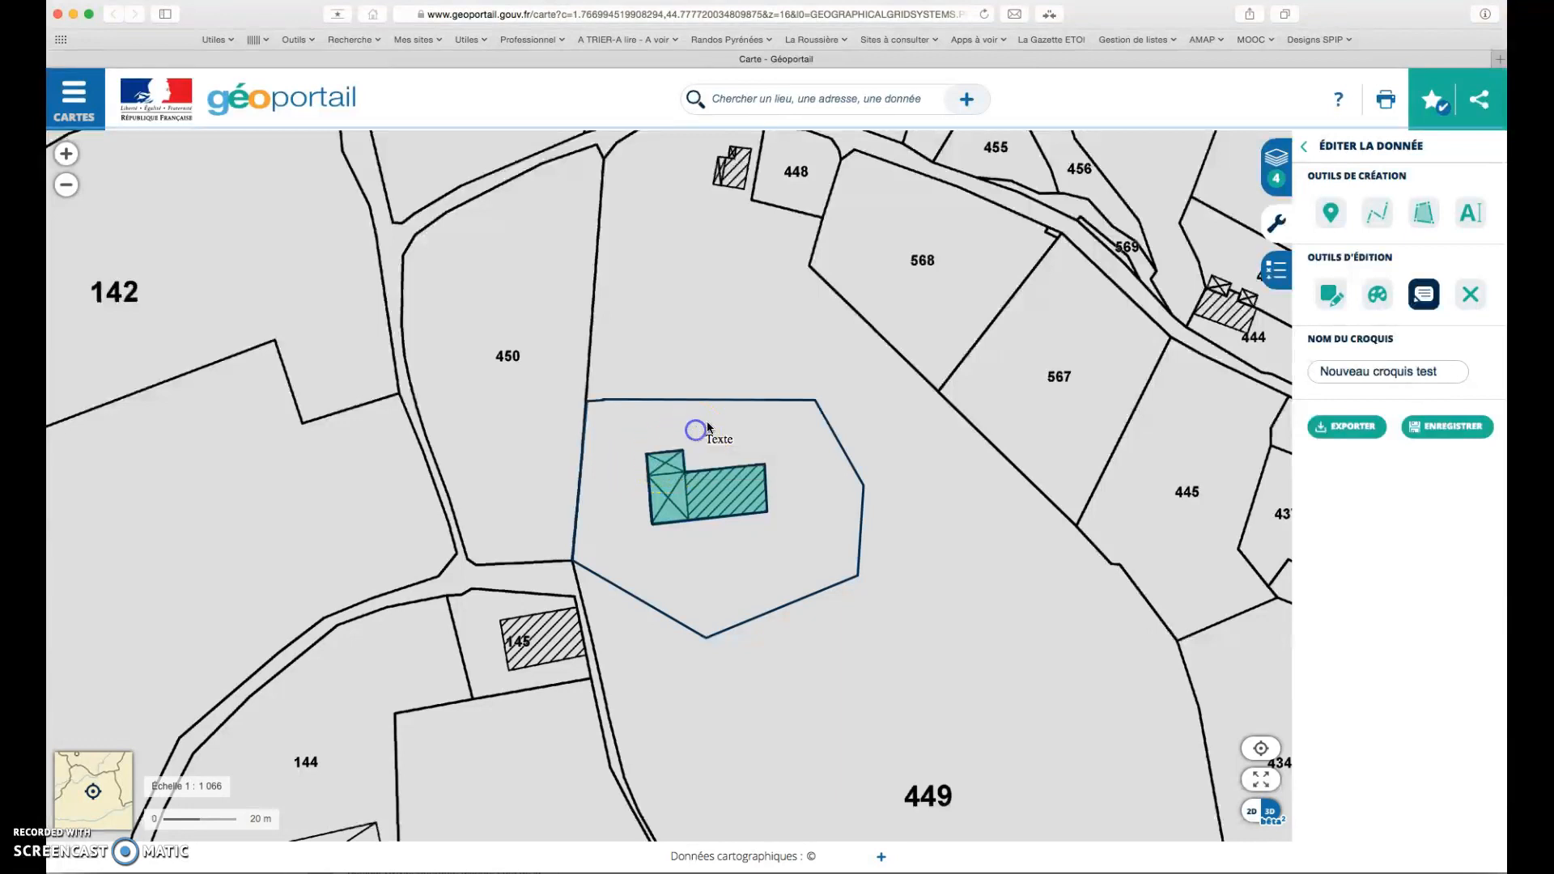
click(731, 402)
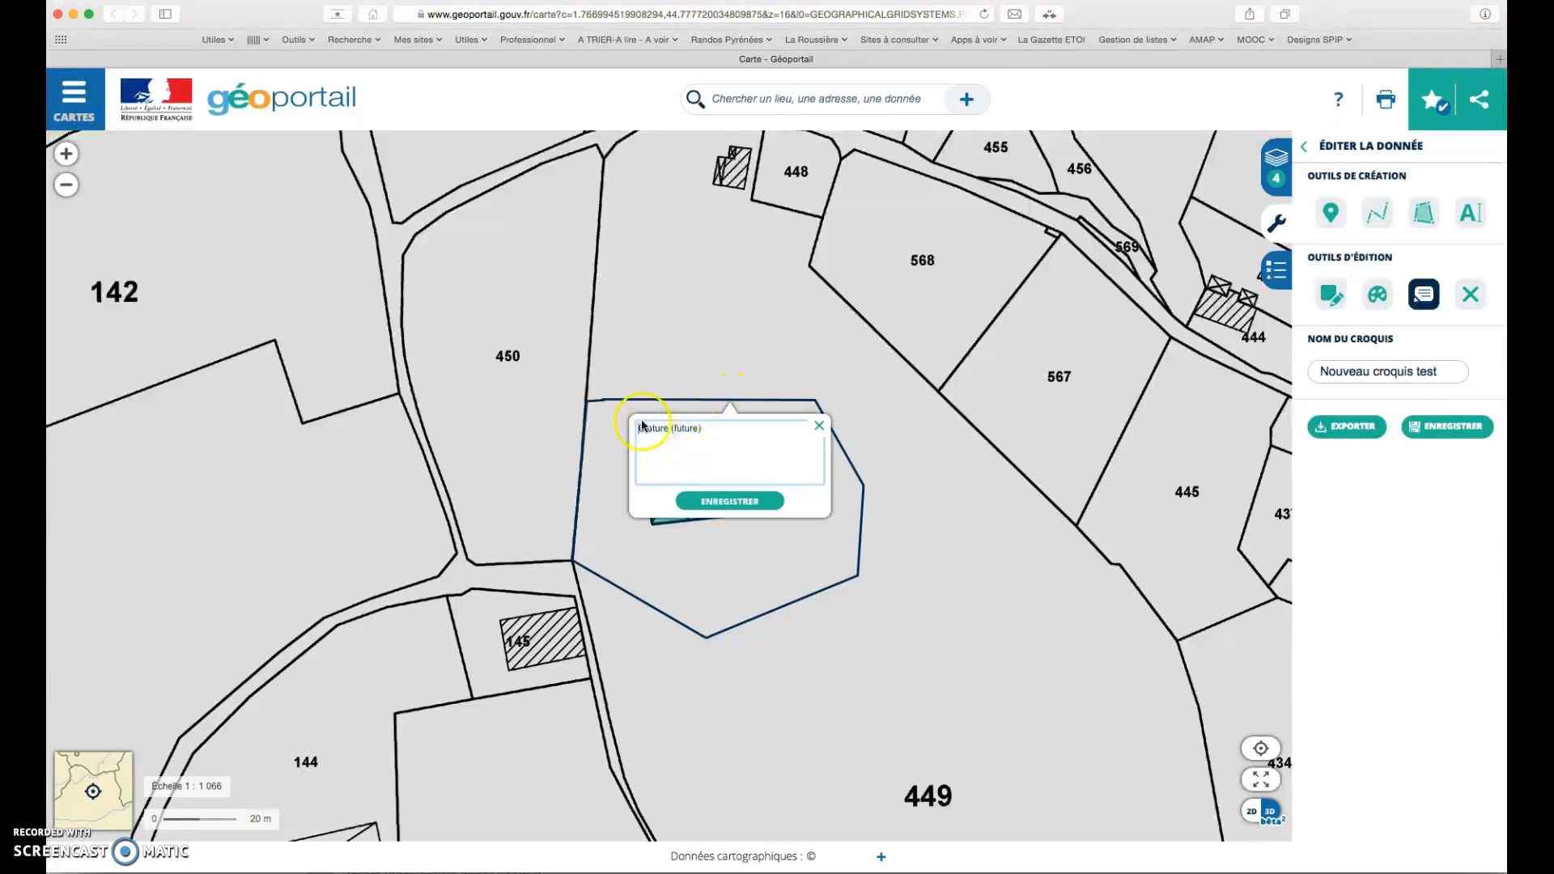
click(731, 502)
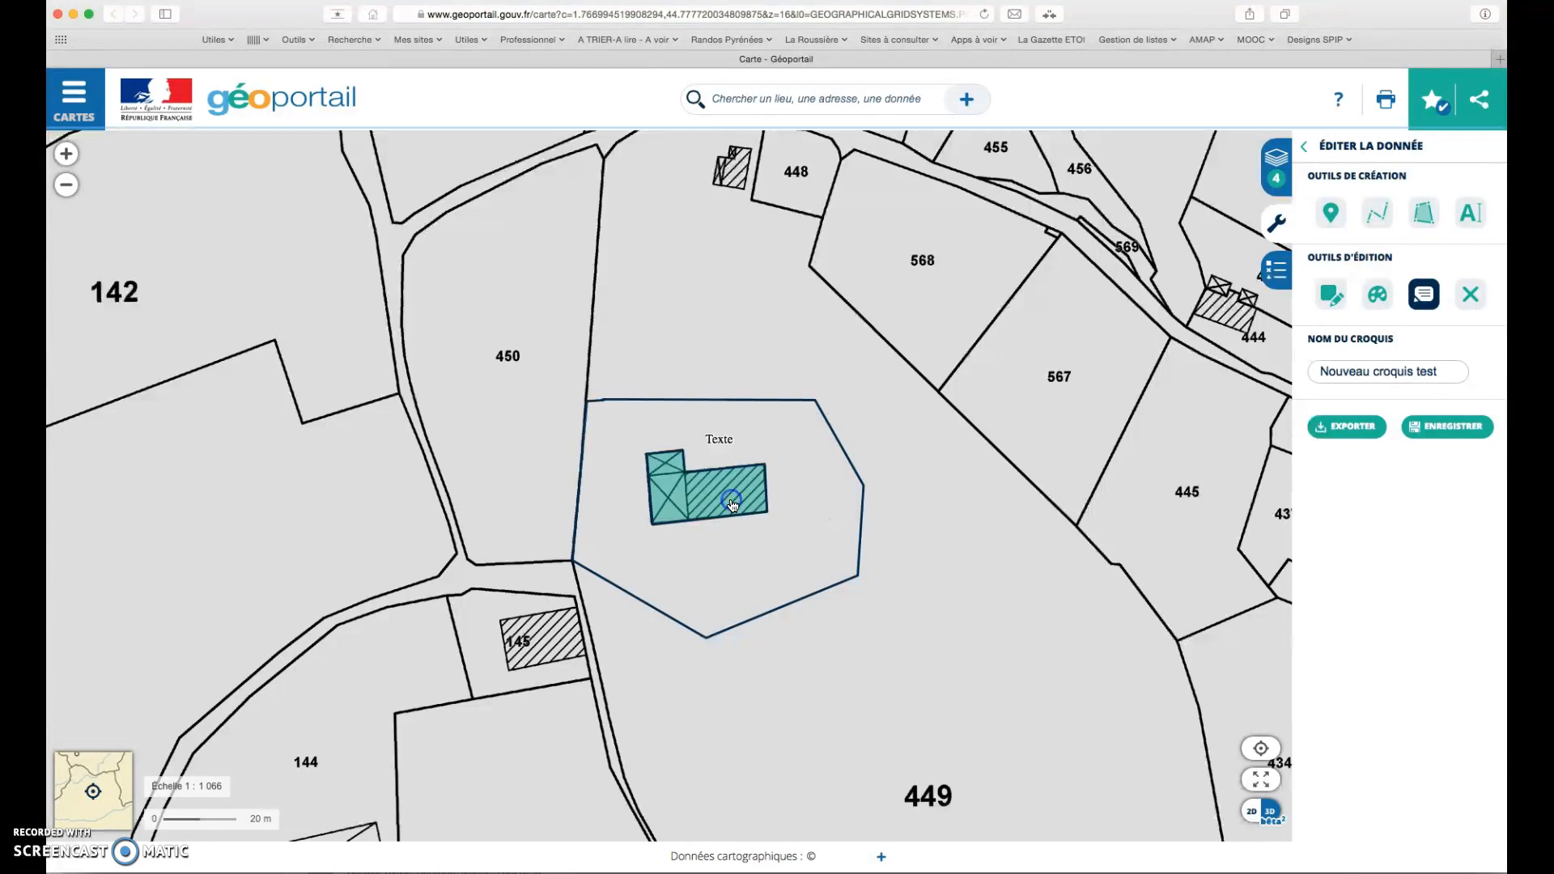
Increase the building polygon's line thickness to about the middle of its range and apply the style to the object
click(1378, 295)
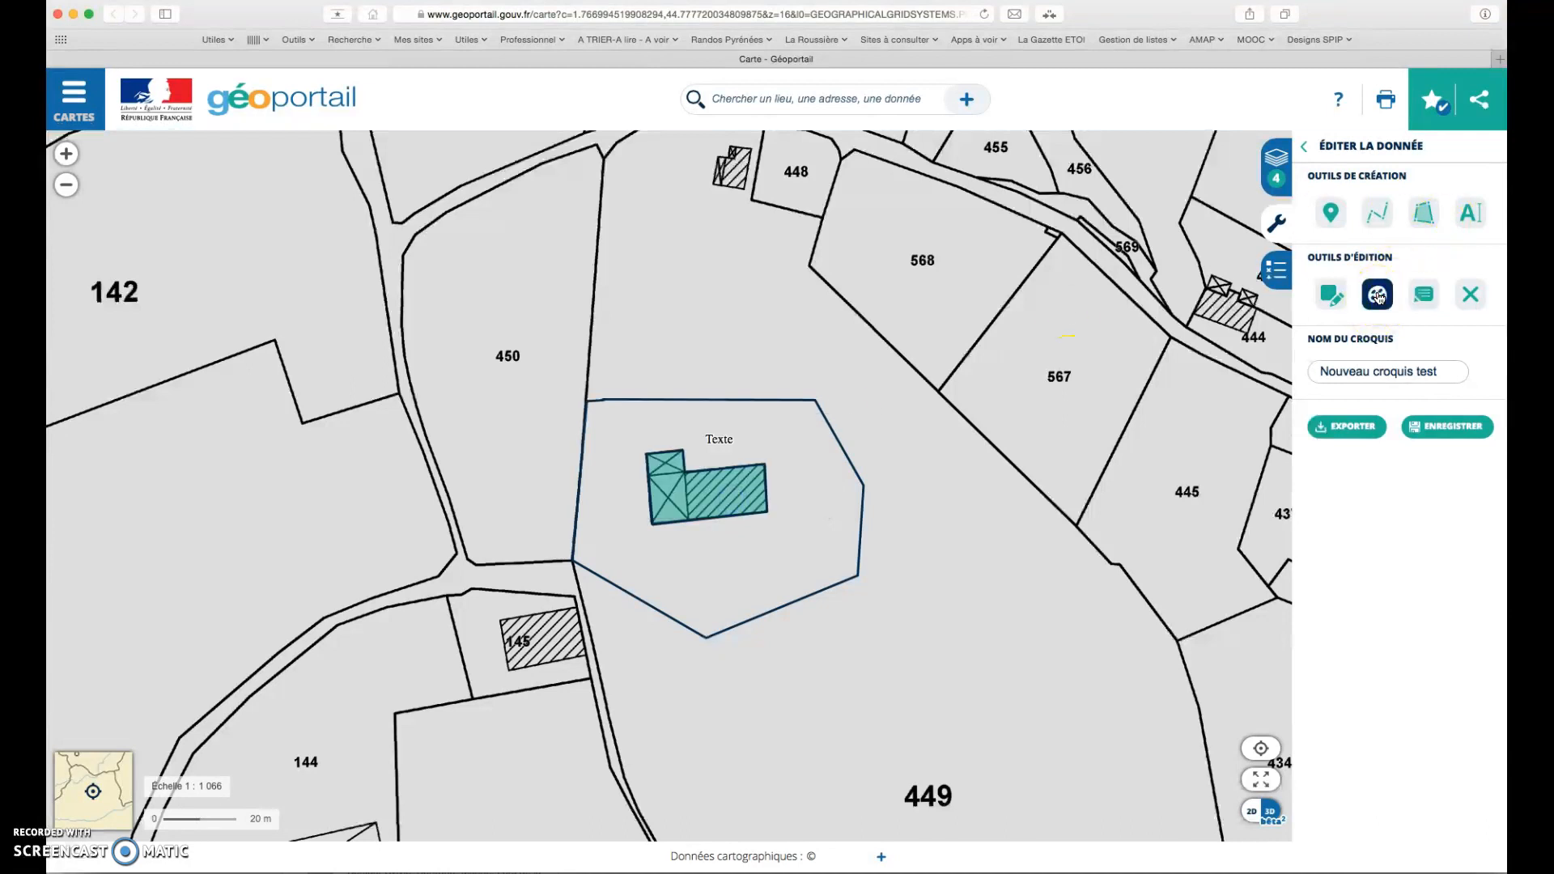
click(745, 482)
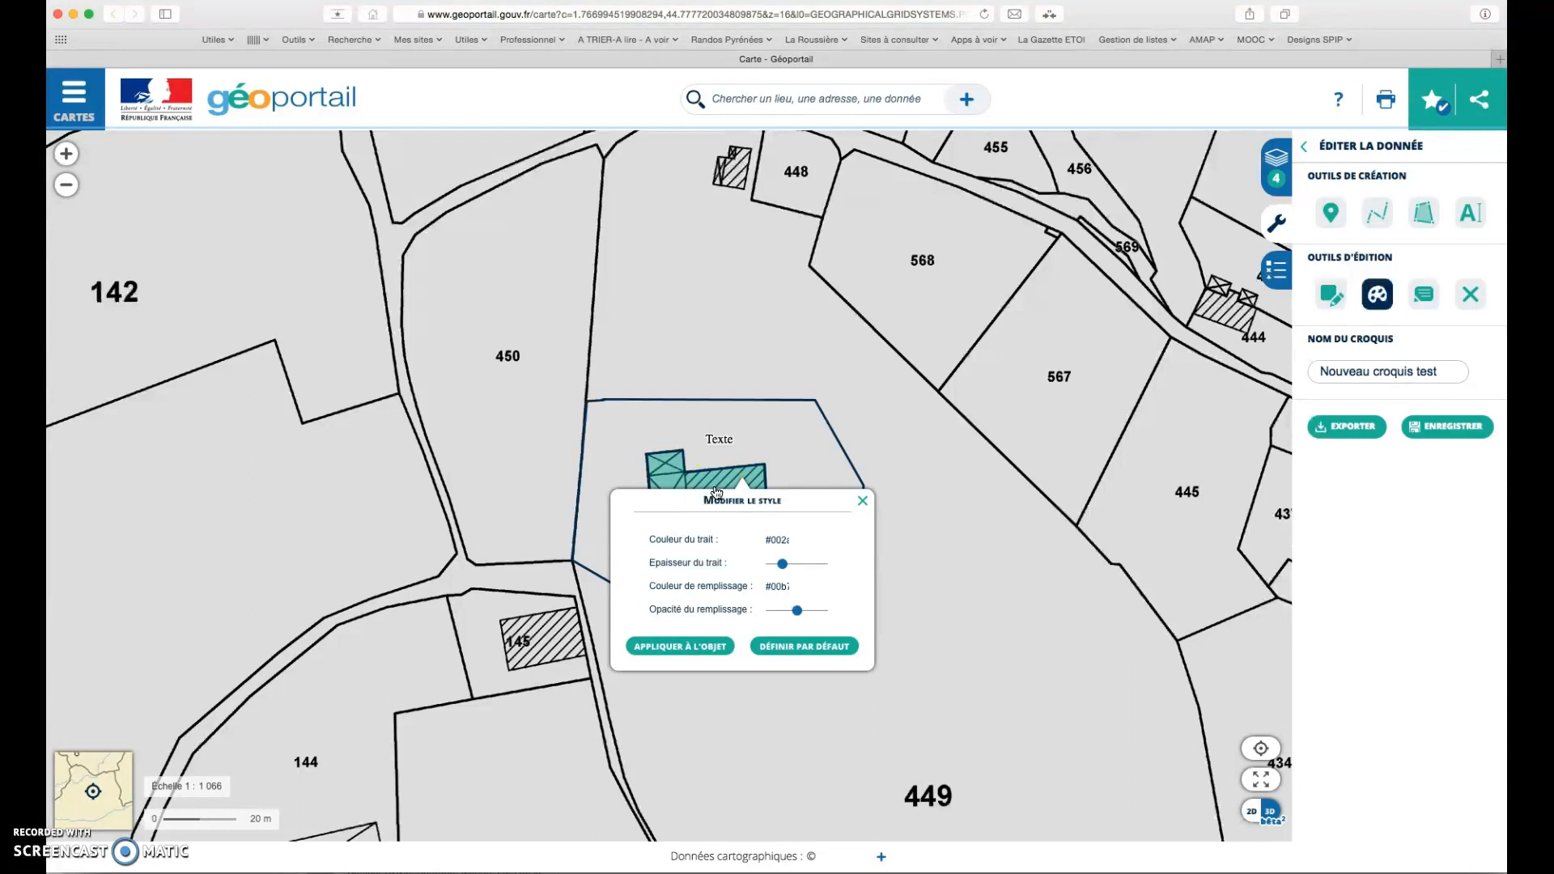
click(769, 541)
drag(769, 540, 818, 541)
click(782, 565)
drag(805, 565, 801, 568)
click(849, 596)
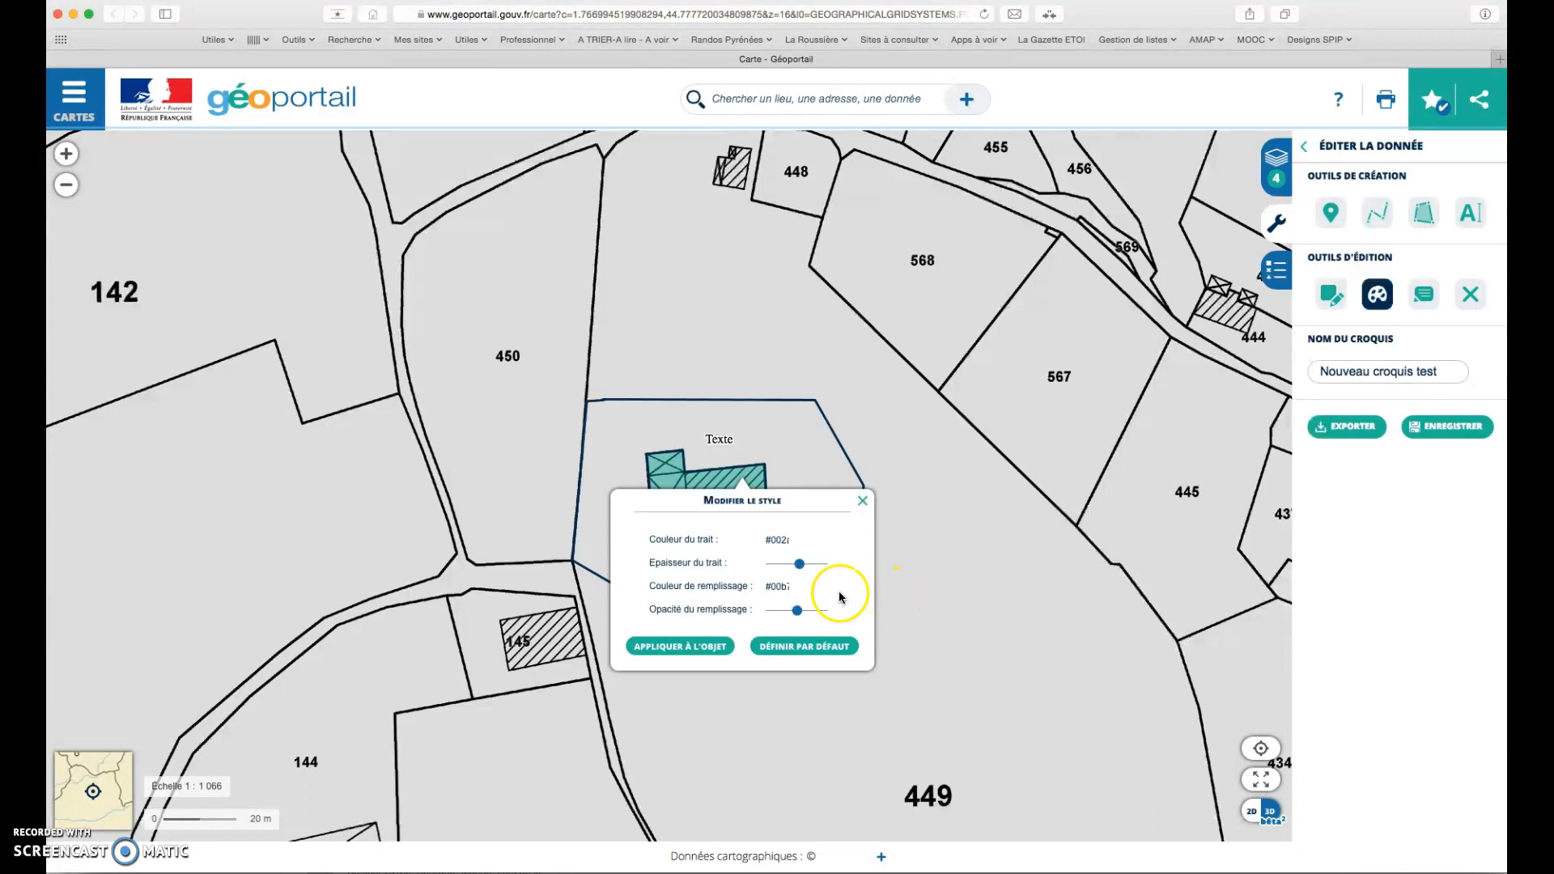
click(774, 540)
drag(773, 540, 813, 541)
click(806, 540)
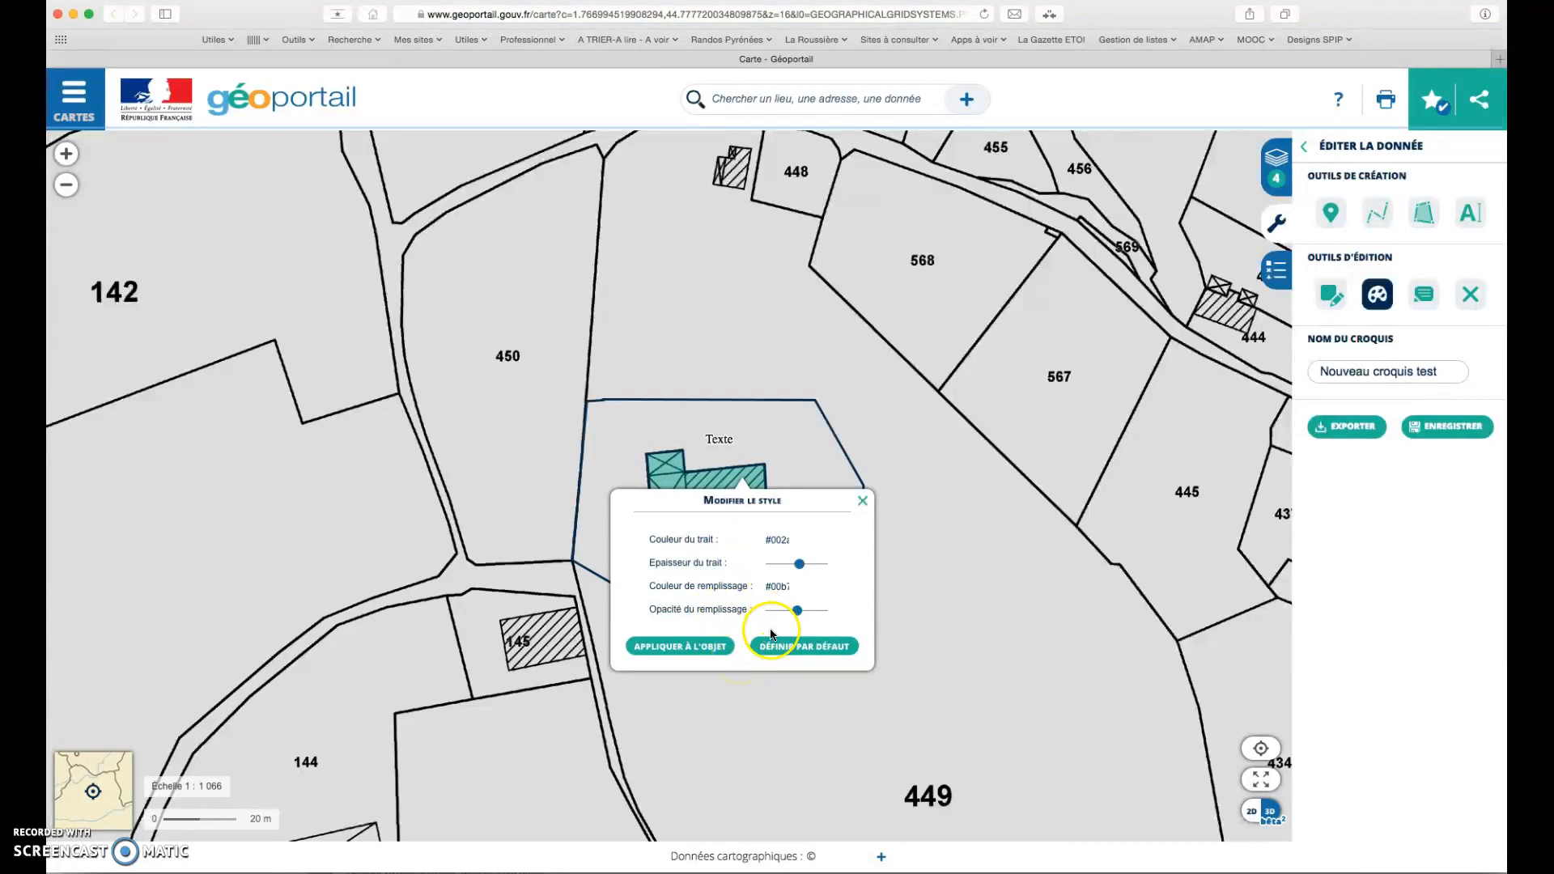
click(705, 649)
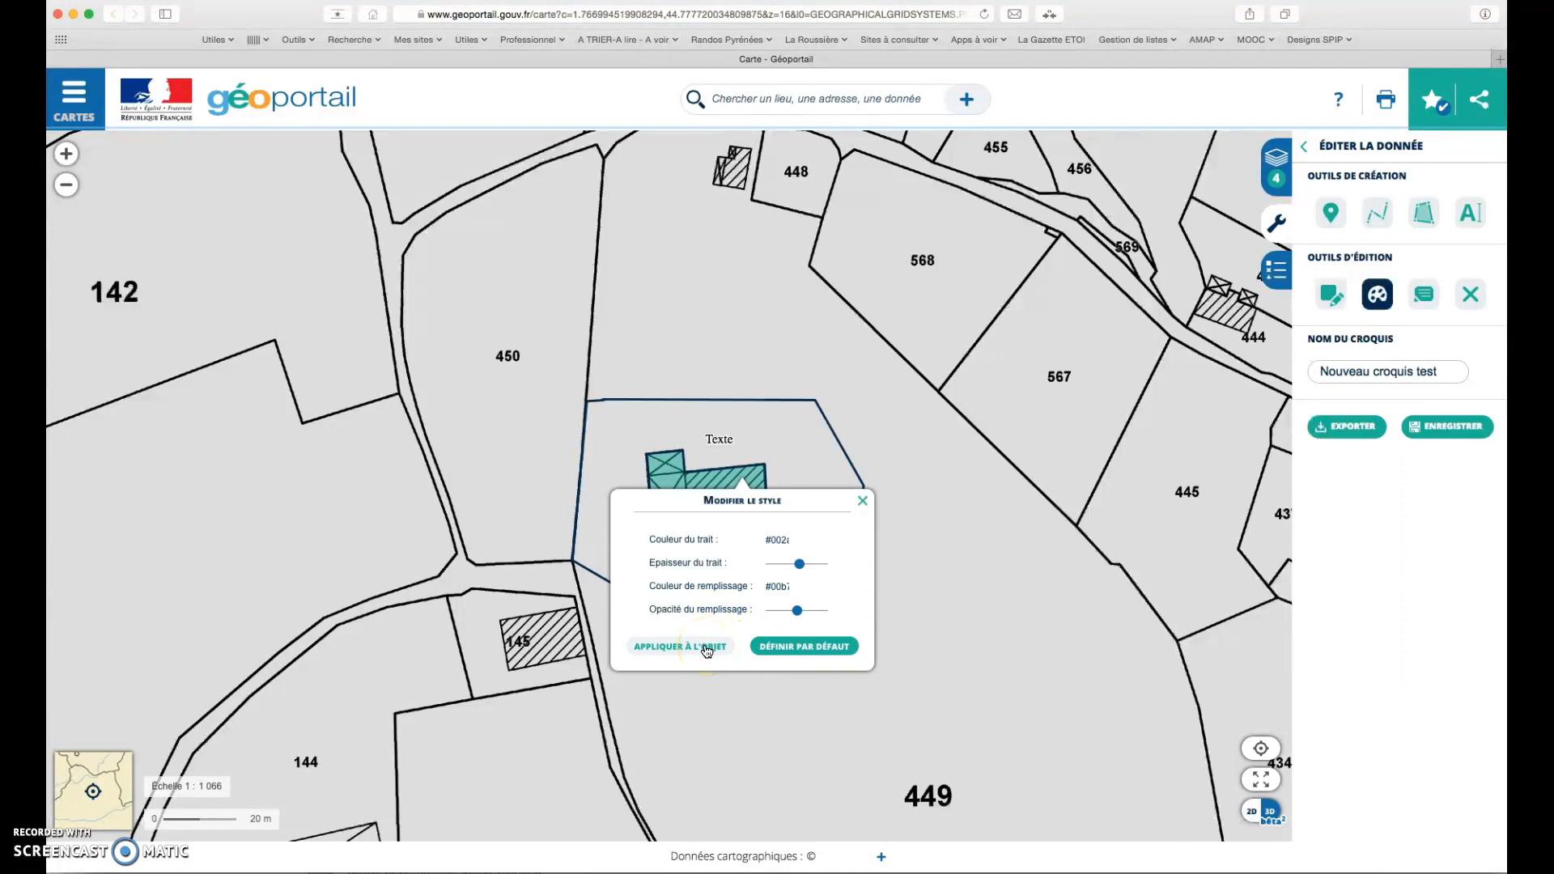
click(706, 651)
Set the building polygon's fill colour to #FF0000 and apply it to the object
click(757, 511)
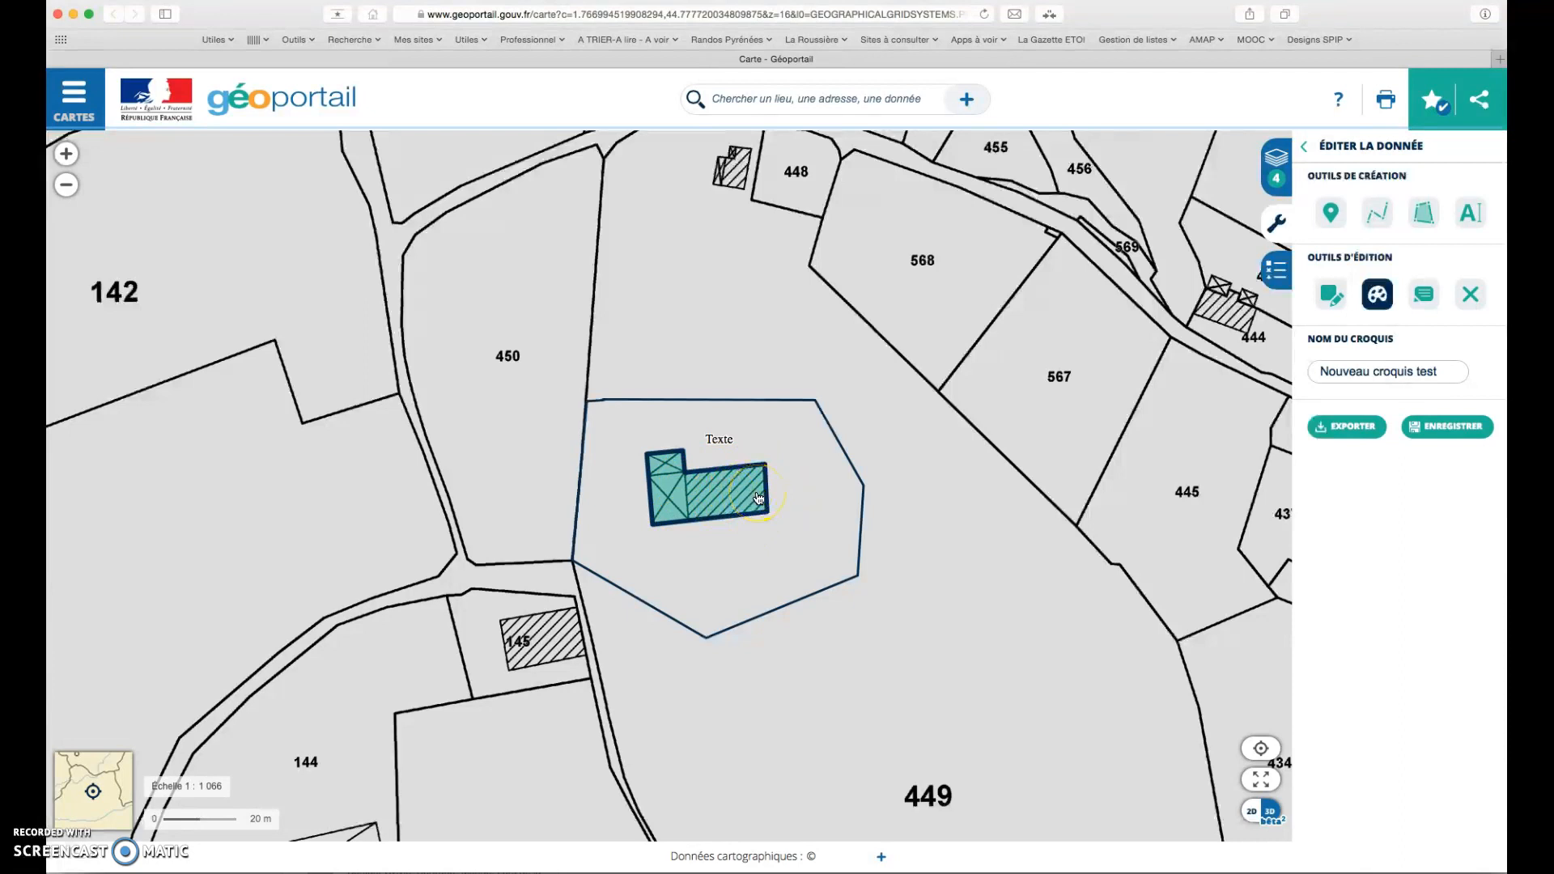
click(793, 604)
double_click(795, 607)
key(BackSpace)
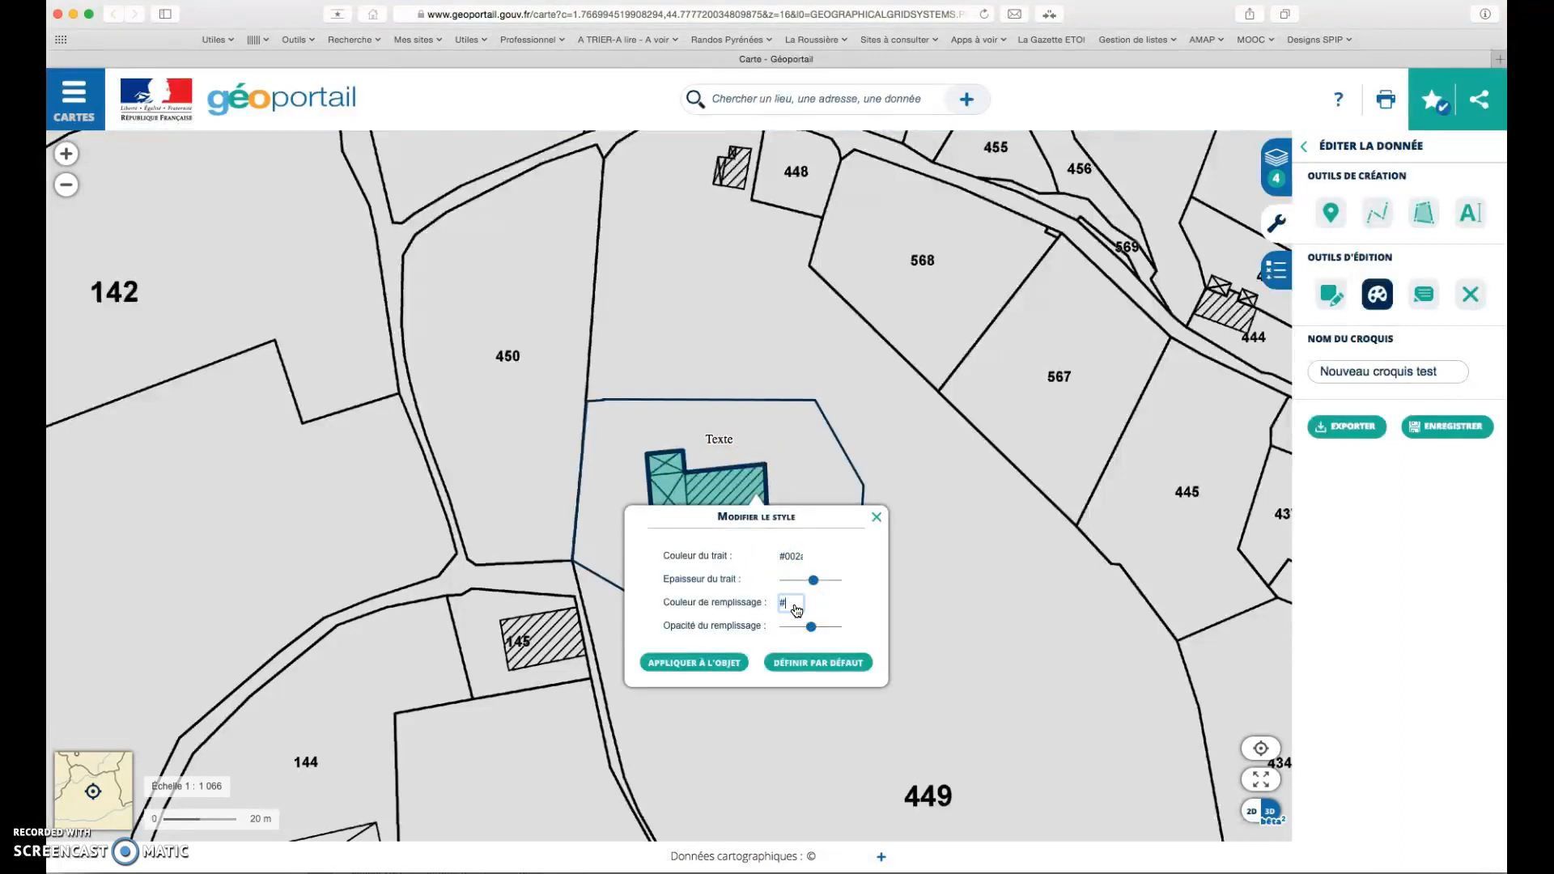
text(FF)
text(0000)
click(727, 663)
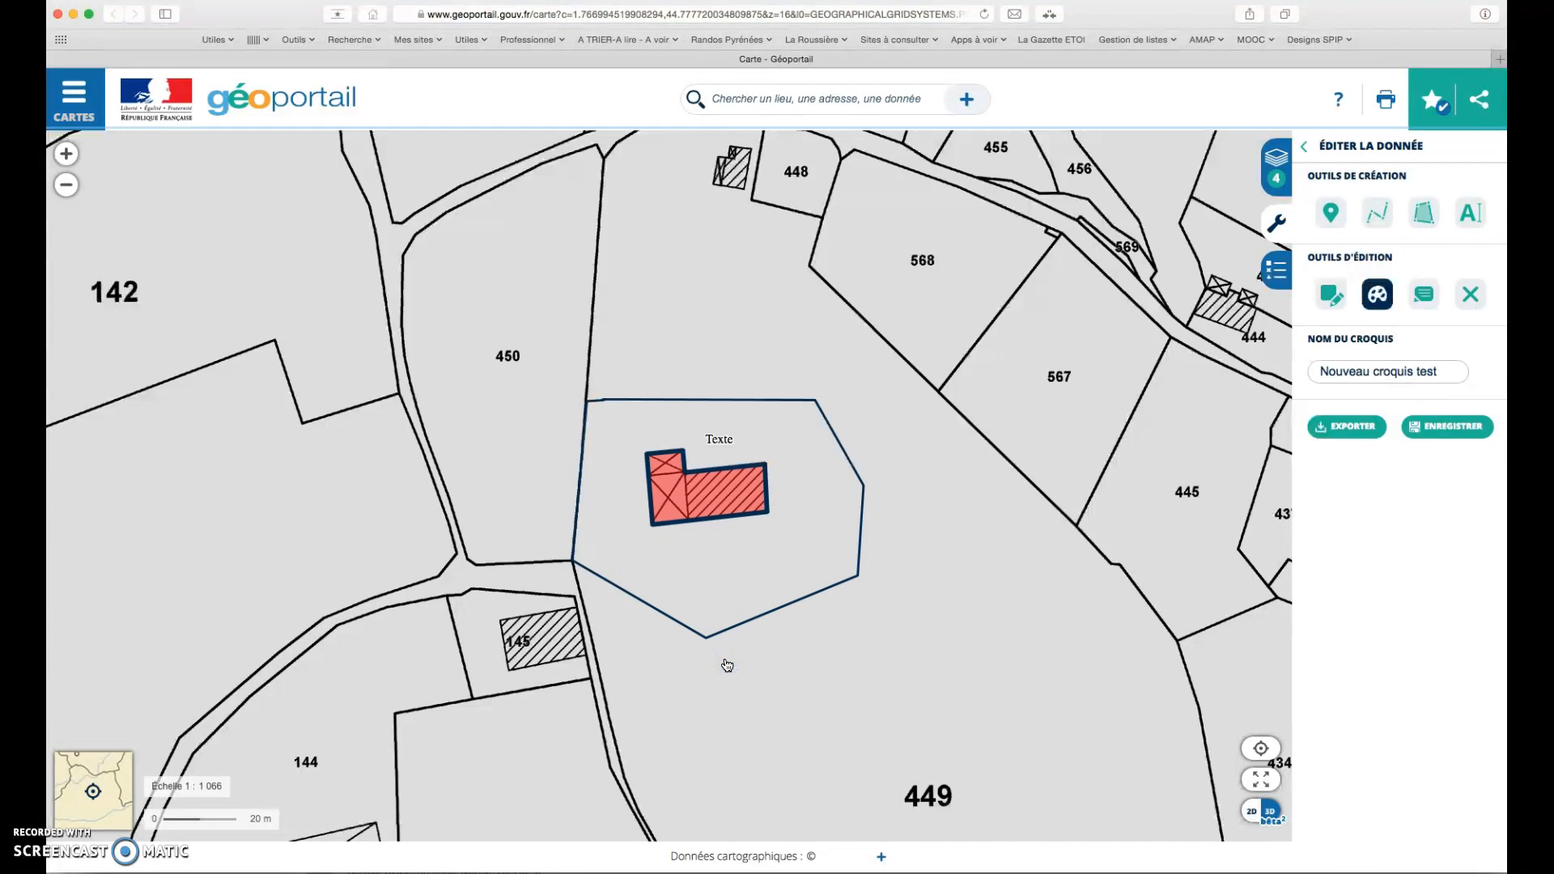
Adjust the building polygon's inner corner and the upper corner beside it to match the cadastral drawing, and end shape editing
click(1333, 301)
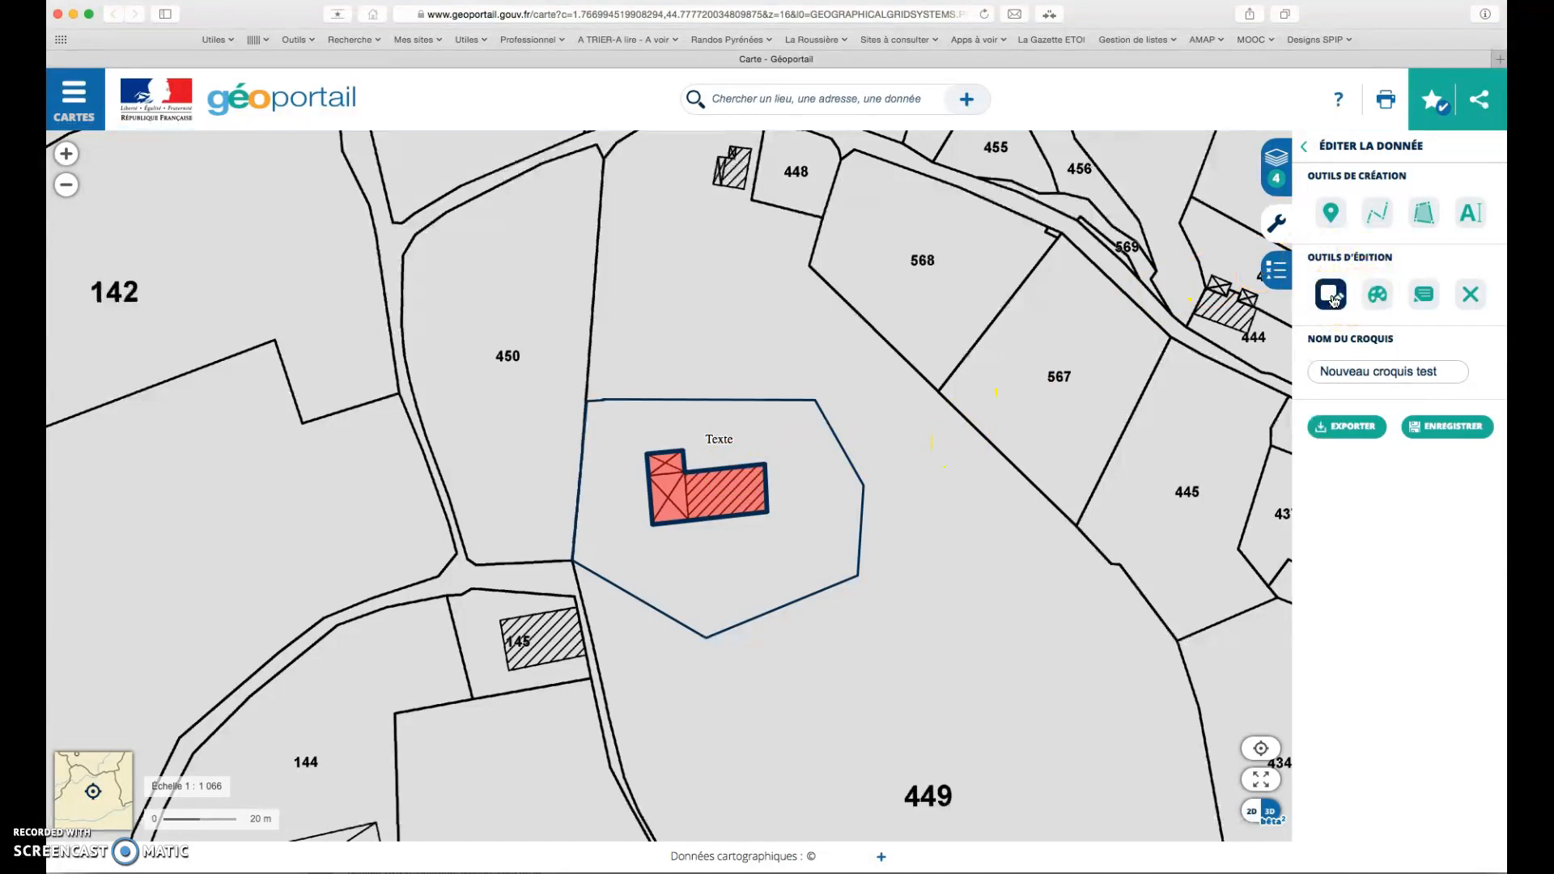
click(729, 487)
click(711, 480)
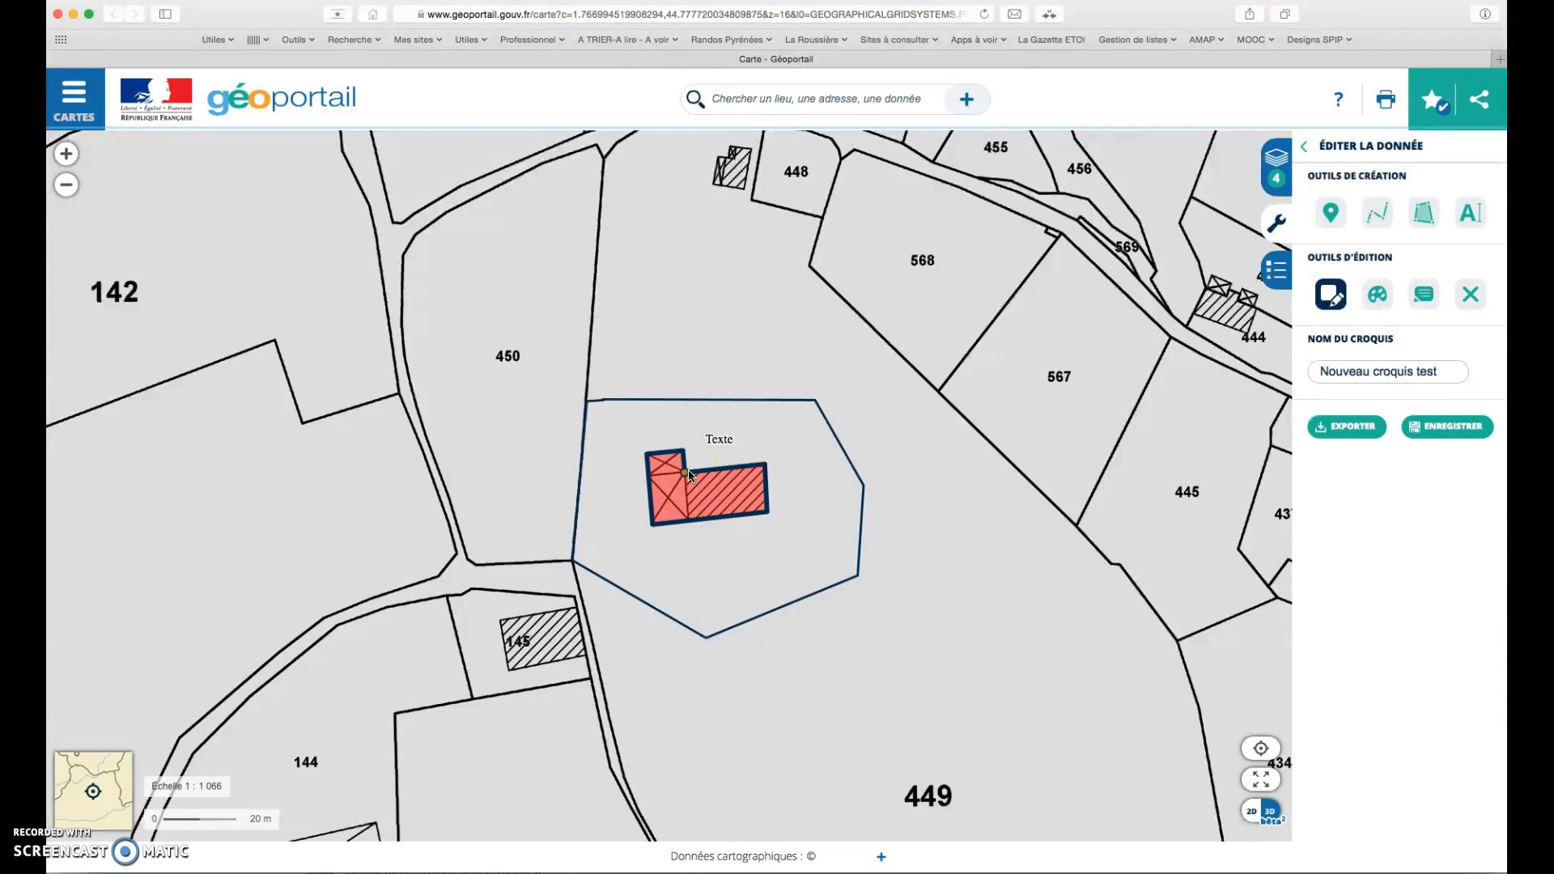
click(70, 154)
click(68, 154)
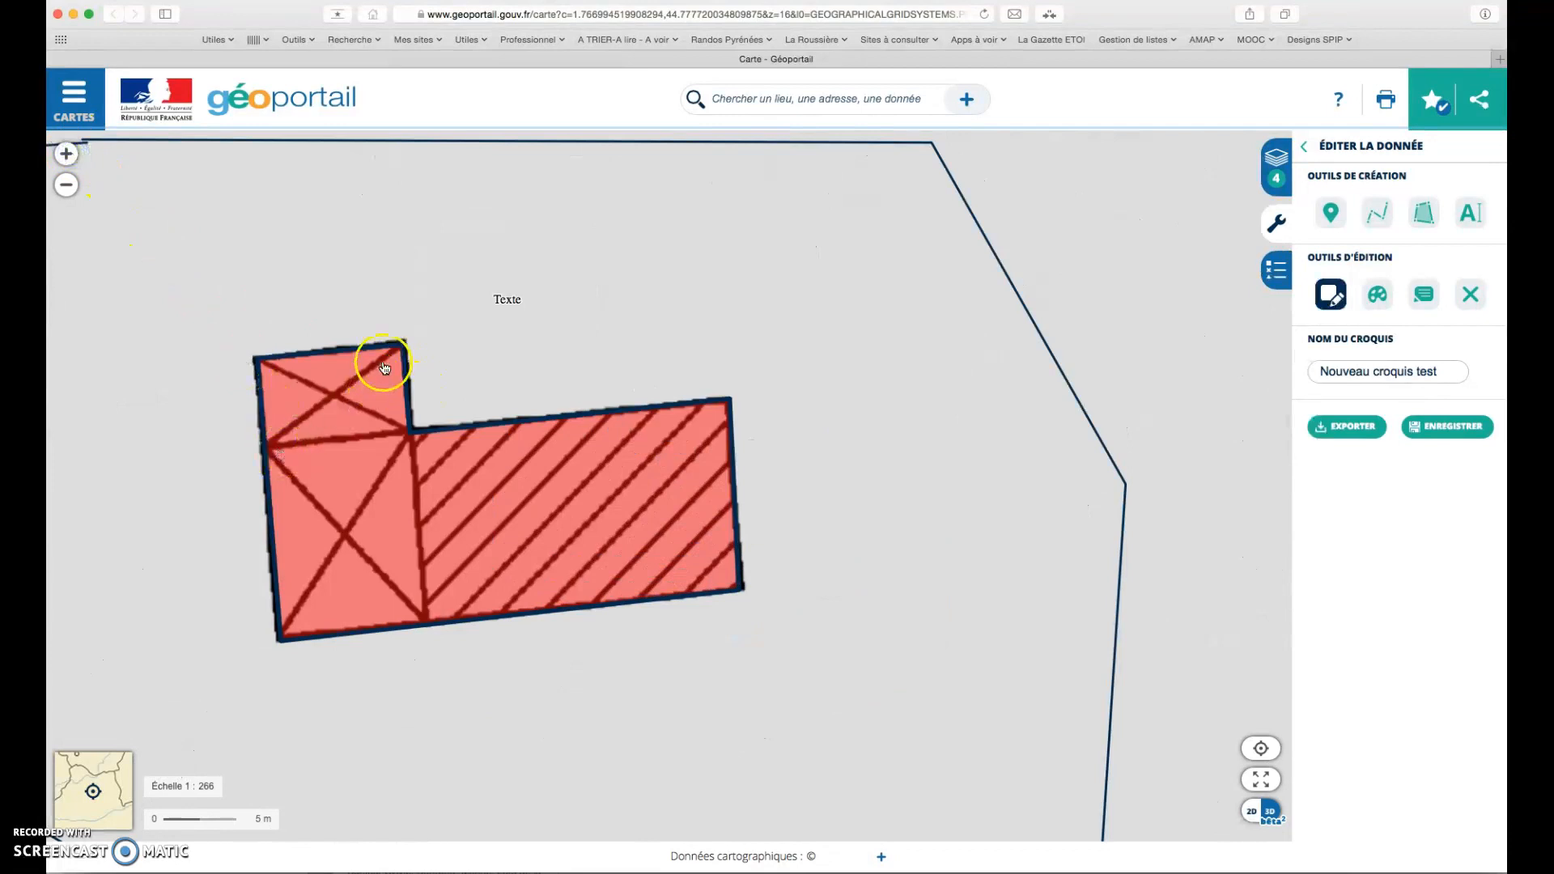
mouse_move(413, 434)
mouse_down()
mouse_move(405, 474)
mouse_move(336, 451)
mouse_move(379, 369)
mouse_move(412, 435)
mouse_up()
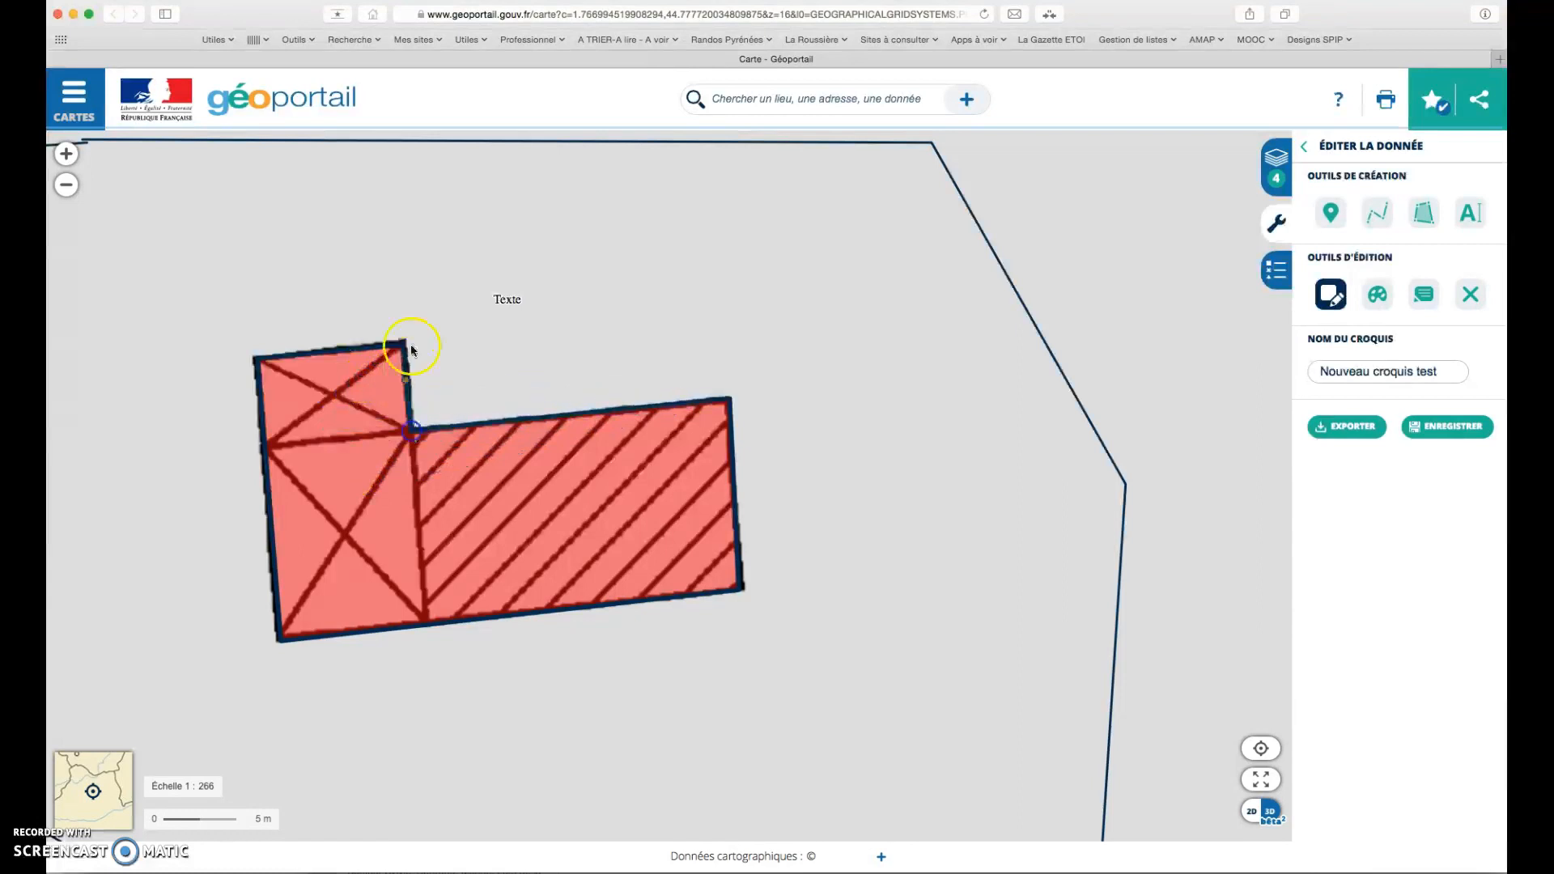
mouse_move(404, 342)
mouse_down()
mouse_move(489, 319)
mouse_move(427, 326)
mouse_move(405, 346)
mouse_up()
click(1332, 296)
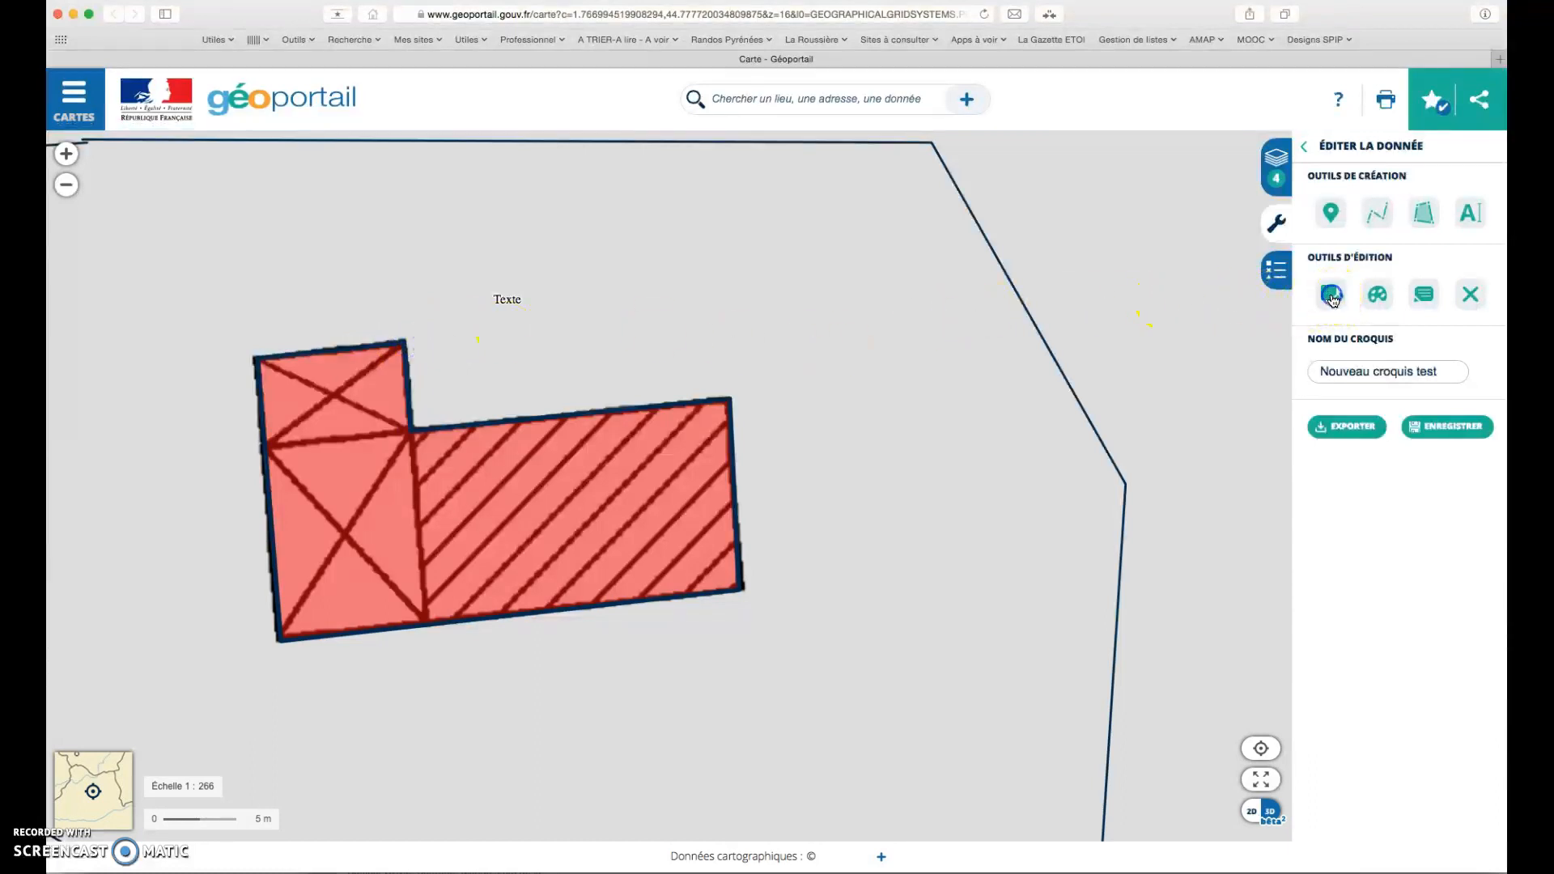
Bring the whole surrounding outline back into view and save the modified sketch
drag(797, 523, 919, 478)
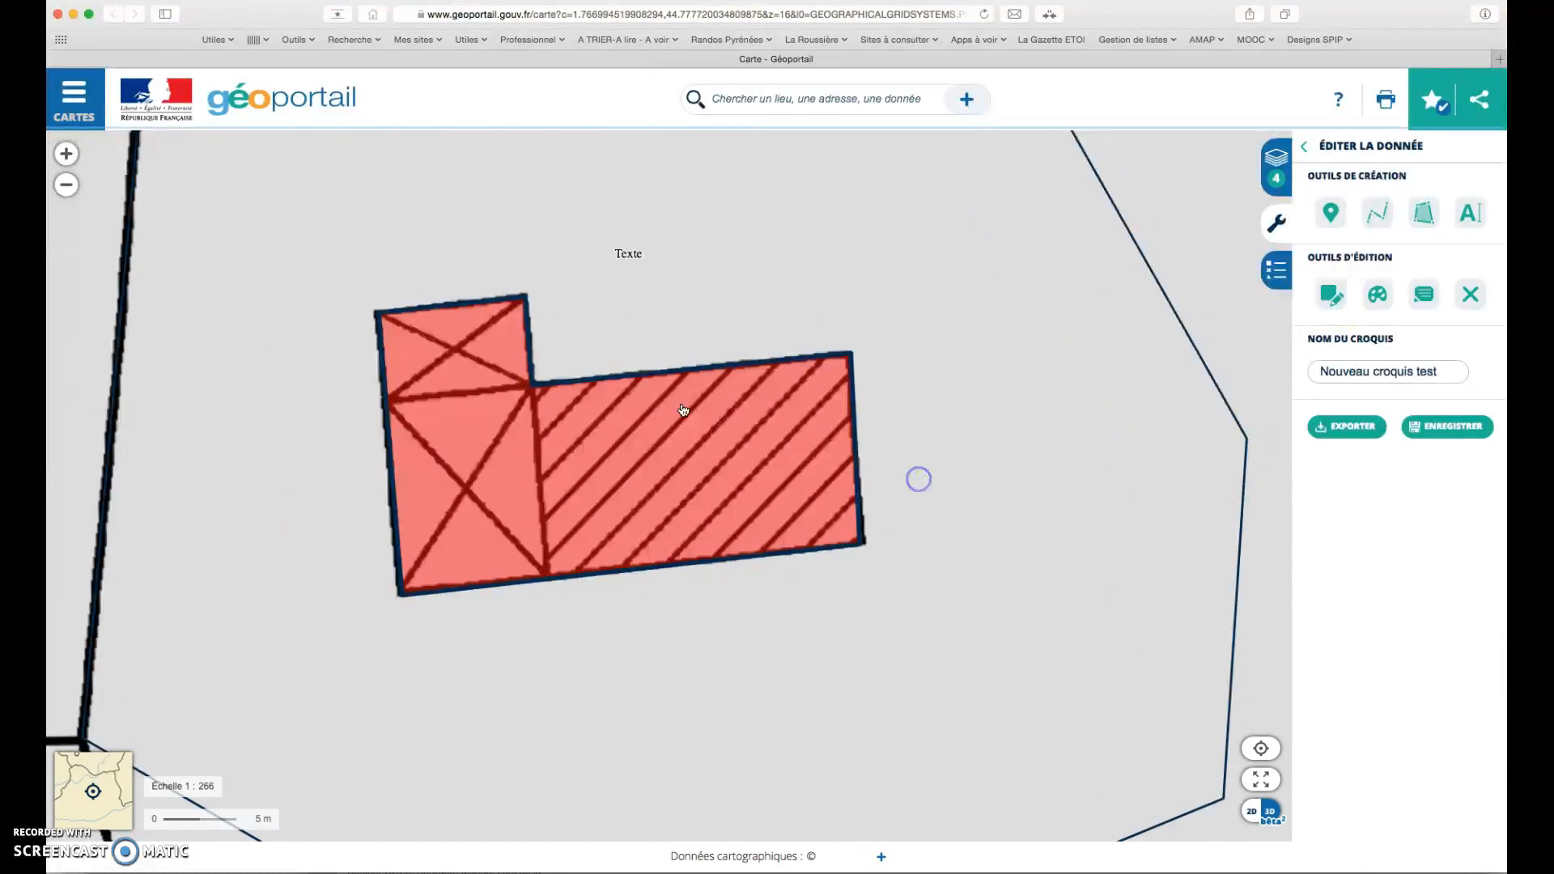
click(67, 185)
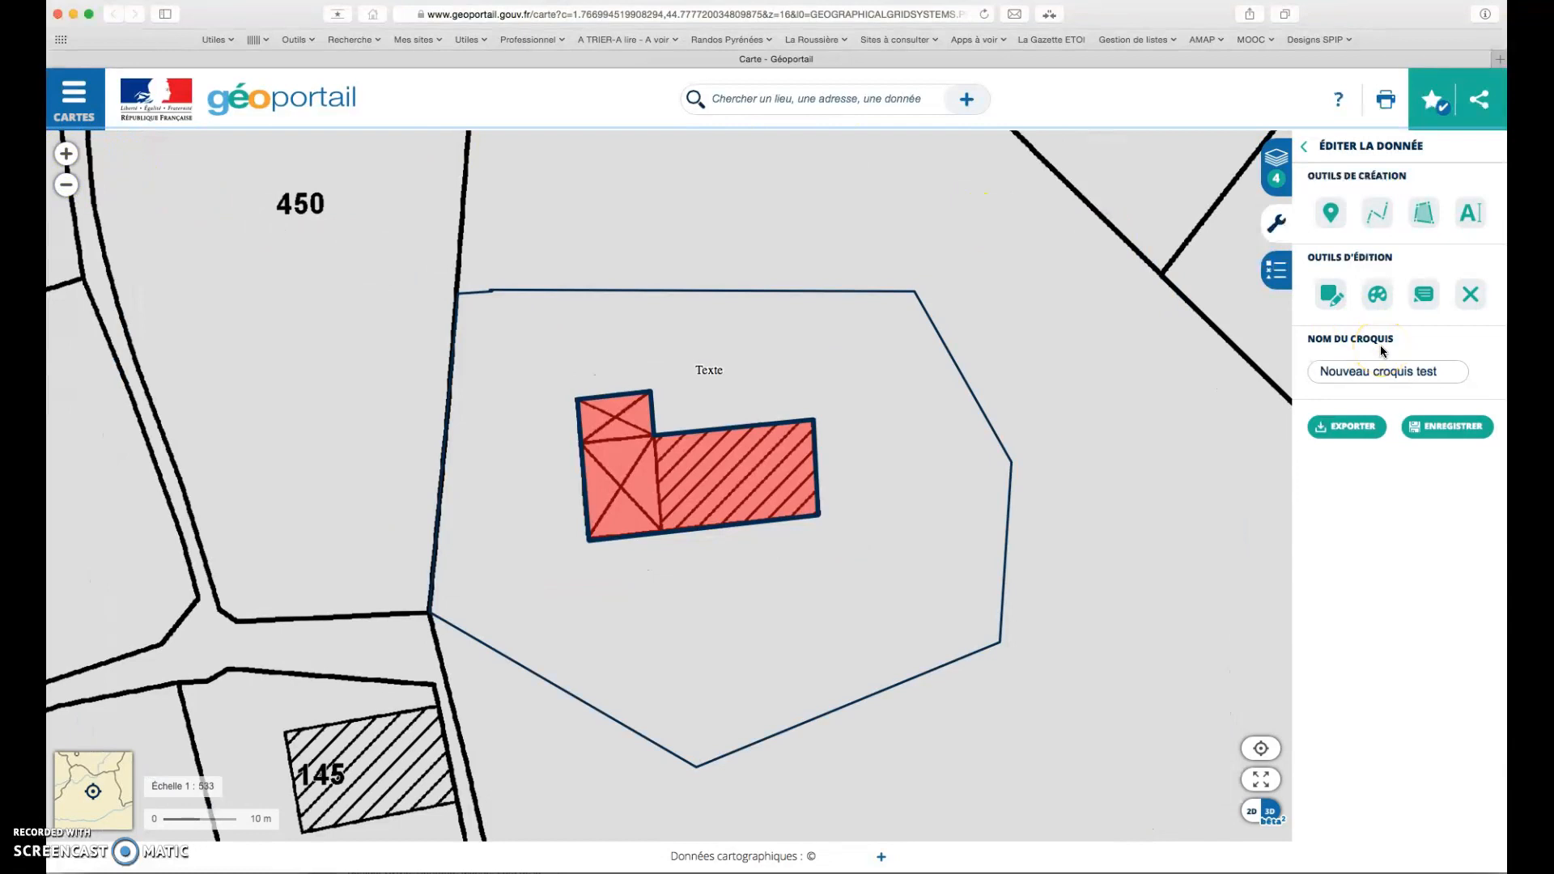
click(1458, 428)
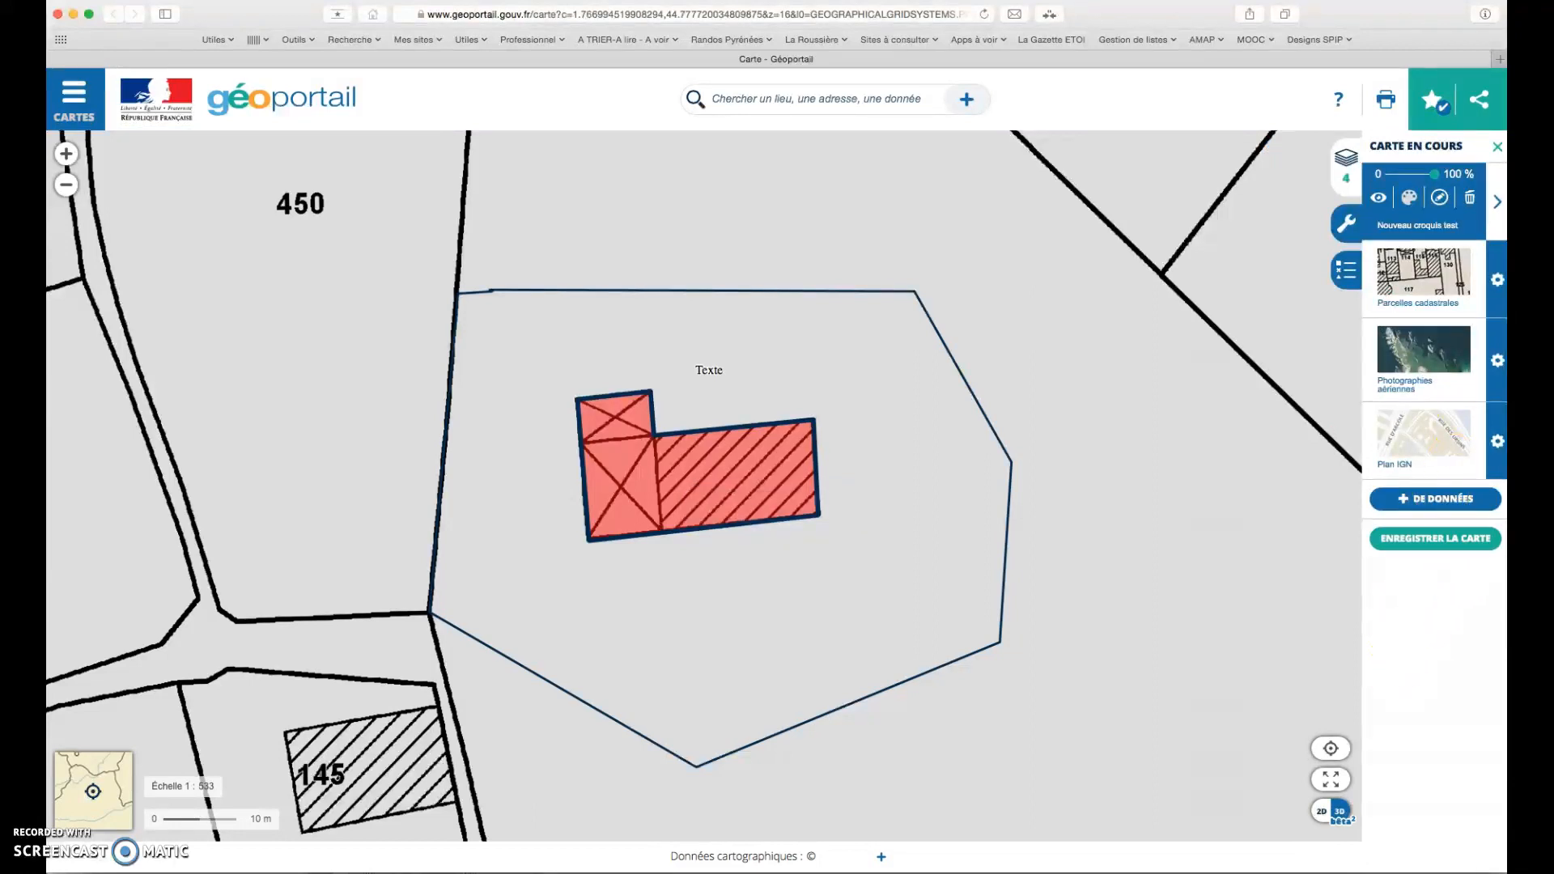
Check the account's list of saved maps, close it, and collapse the sketch layer's options
click(1424, 101)
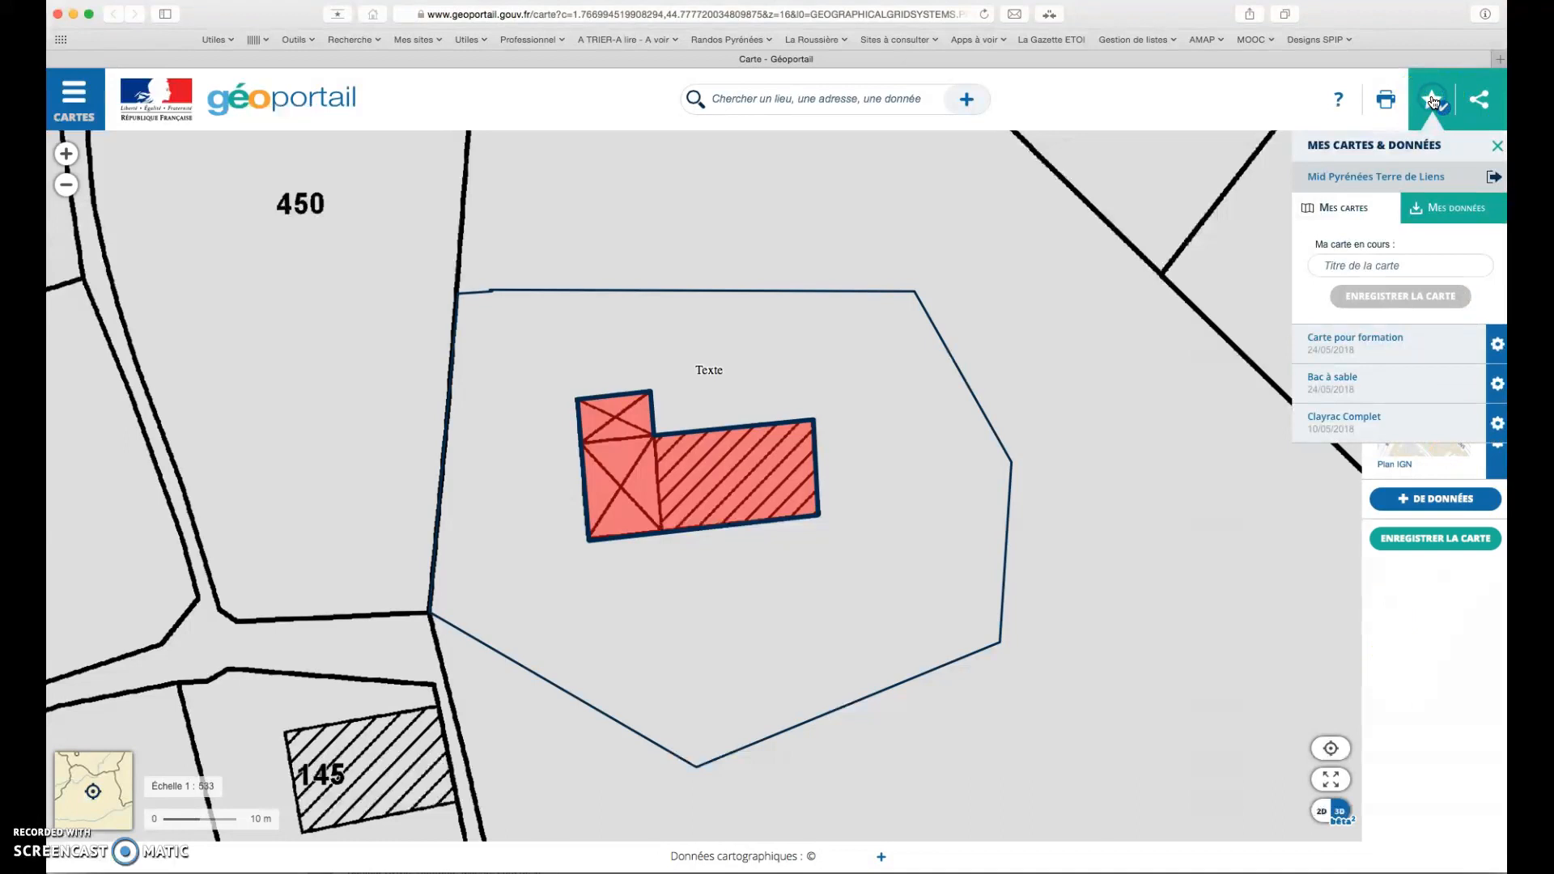
click(1498, 146)
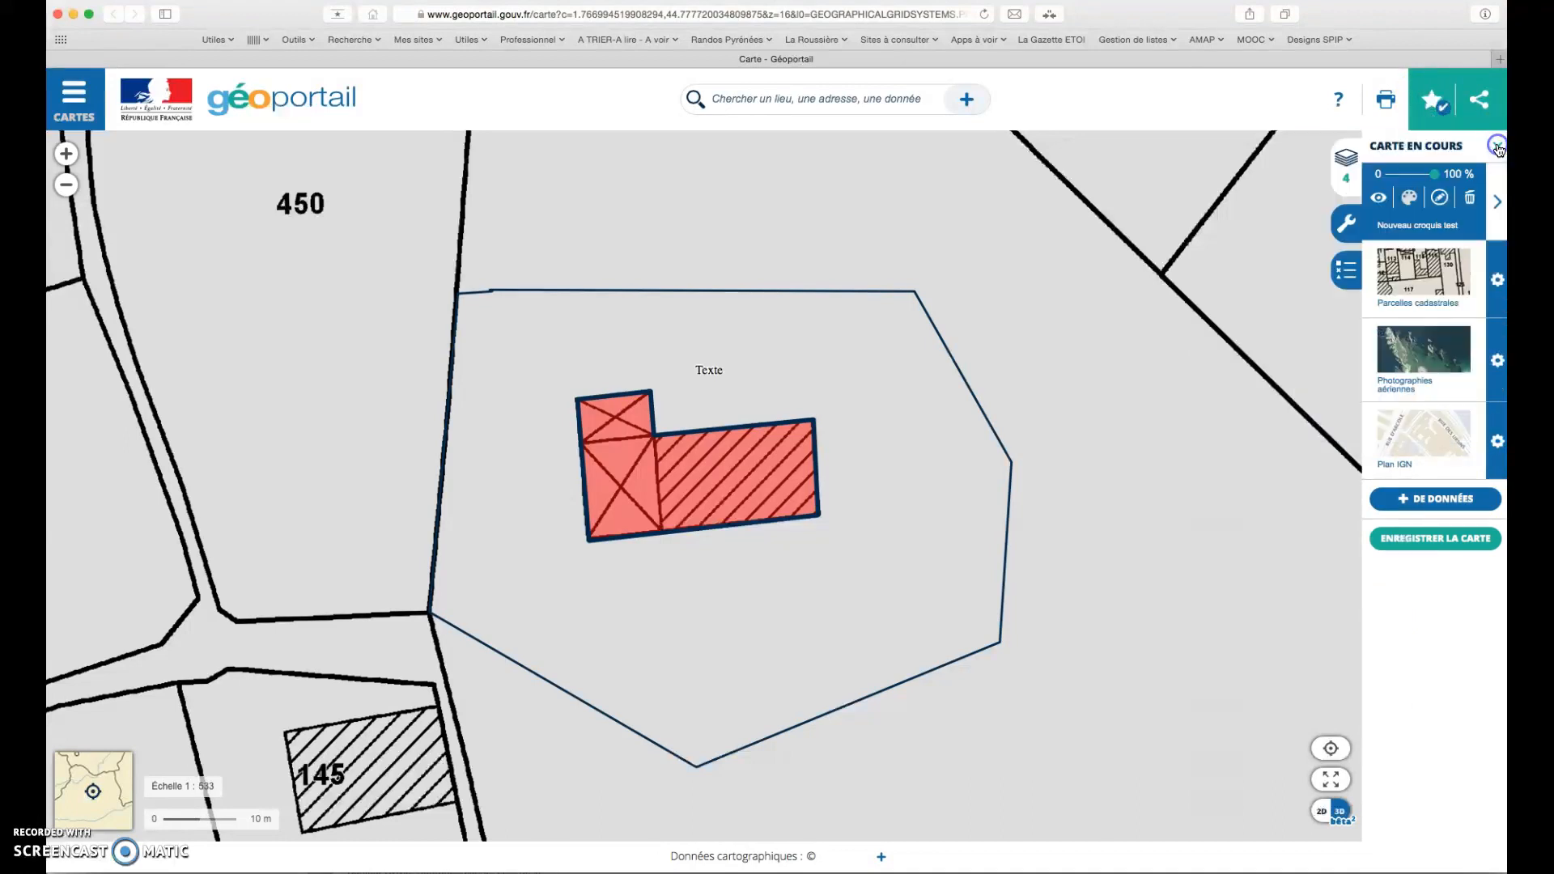
click(1497, 201)
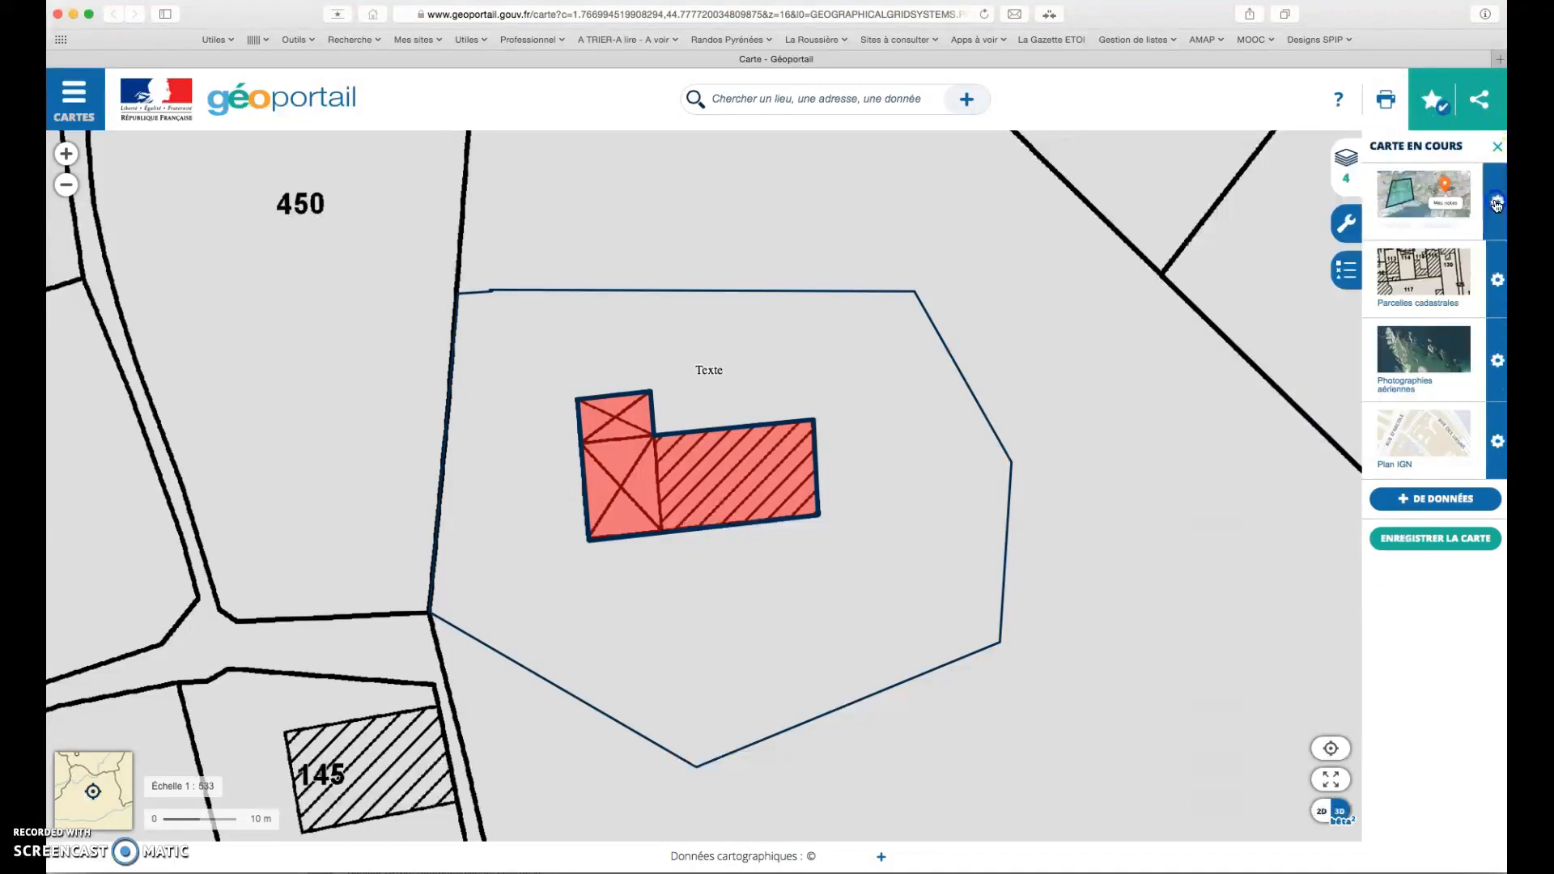